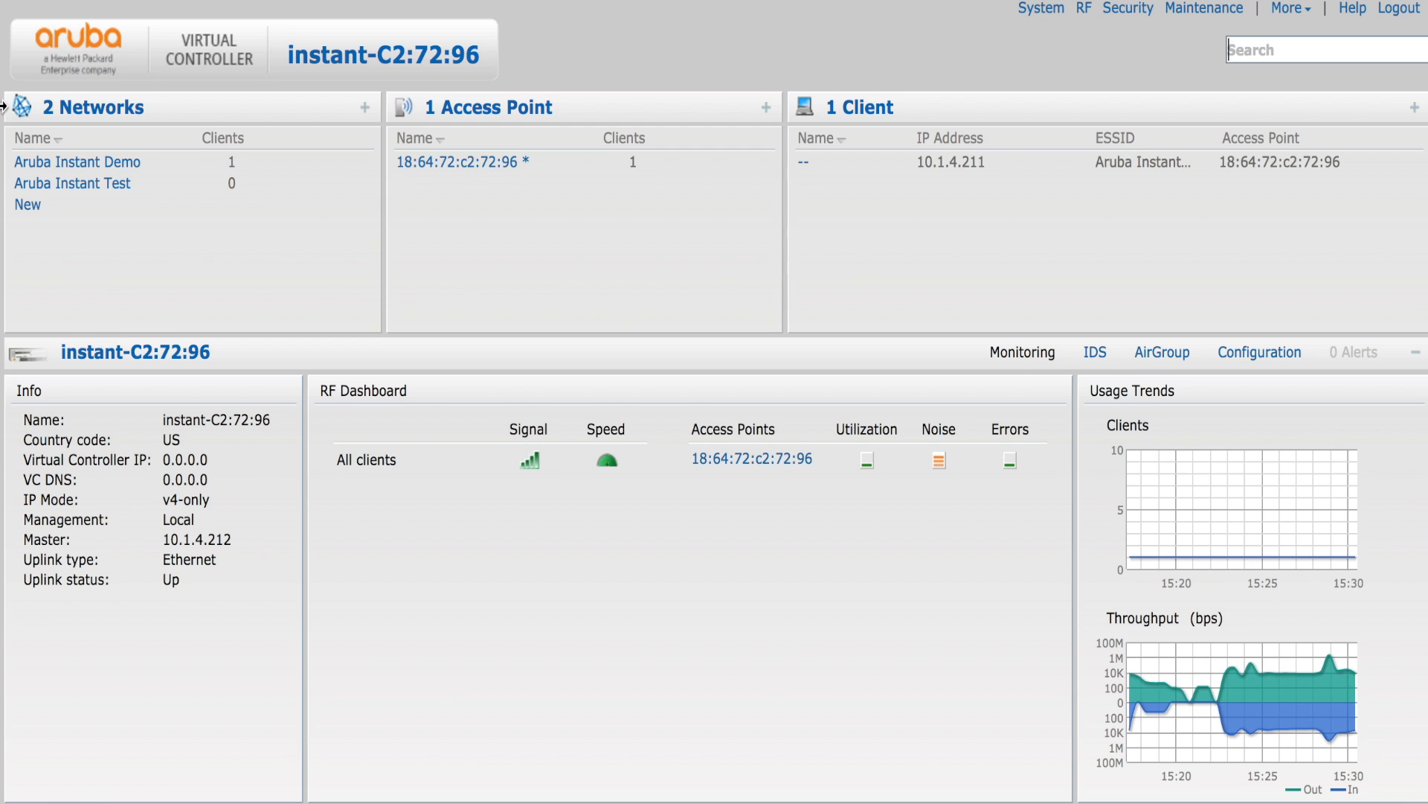
- Create a new wireless network named Guest with Guest as its primary usage
{"action": "left_click", "coordinate": [27, 208]}
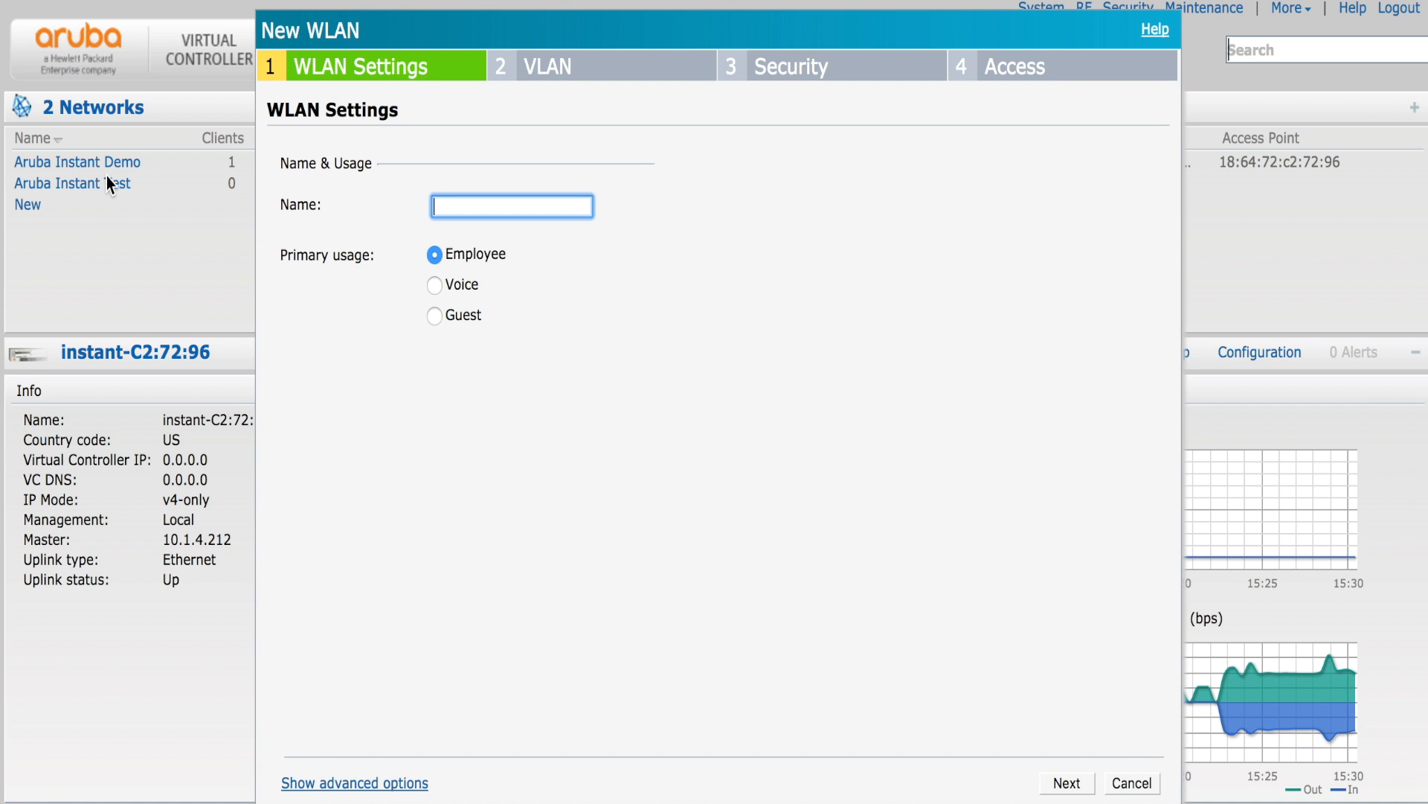
{"action": "type", "text": "Guest"}
{"action": "left_click", "coordinate": [435, 316]}
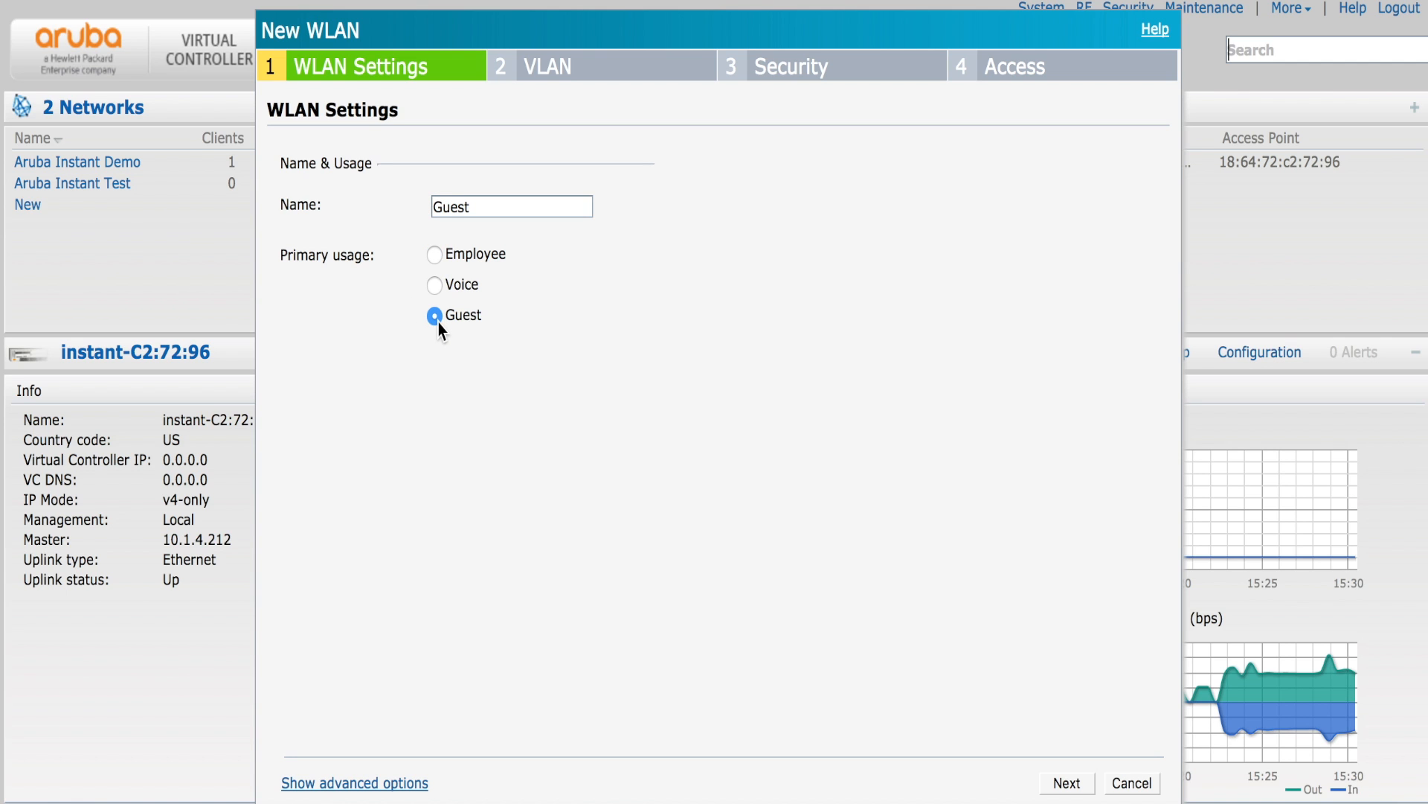
- Review the network's advanced options, then hide them again
{"action": "left_click", "coordinate": [395, 783]}
{"action": "scroll", "coordinate": [589, 563], "scroll_direction": "down", "scroll_amount": 5}
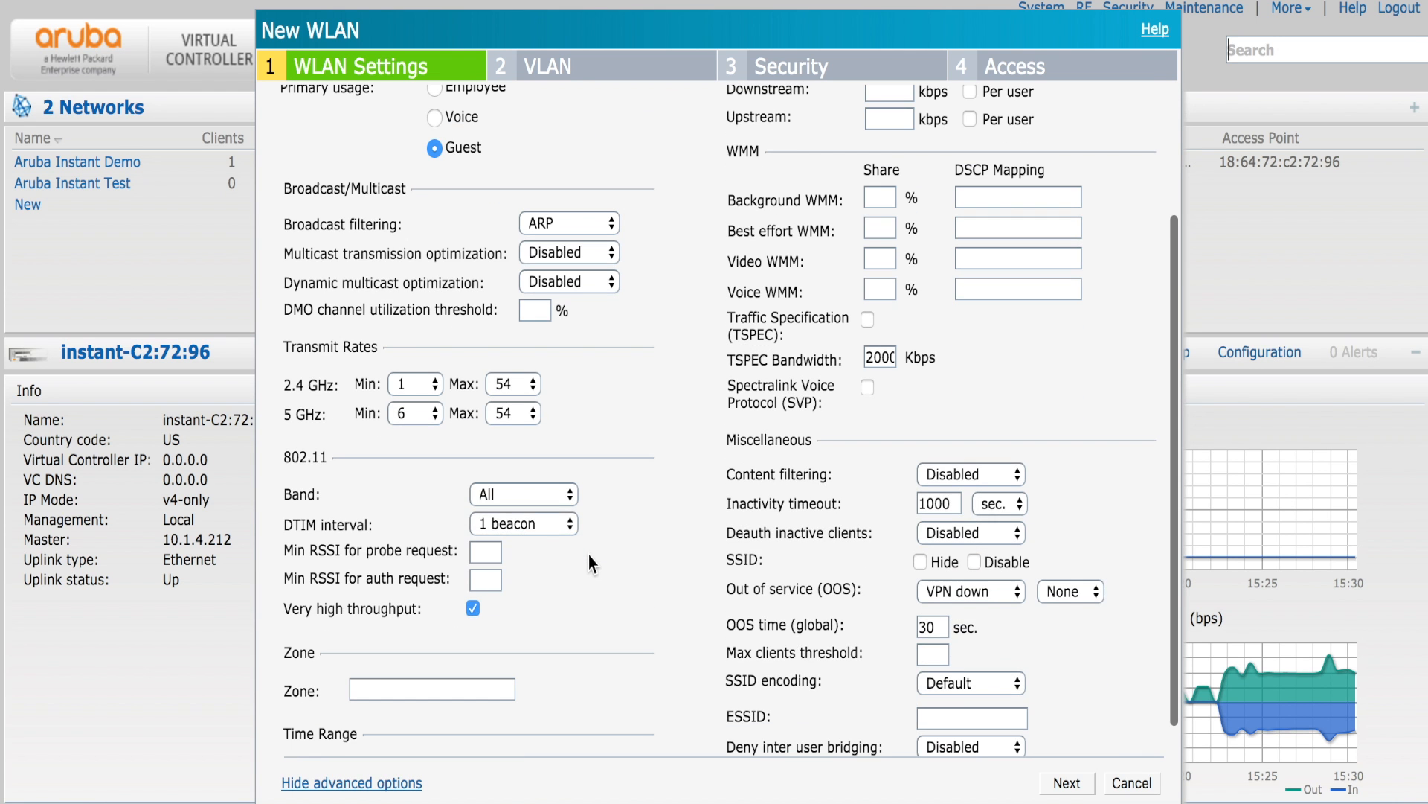
{"action": "scroll", "coordinate": [587, 555], "scroll_direction": "up", "scroll_amount": 3}
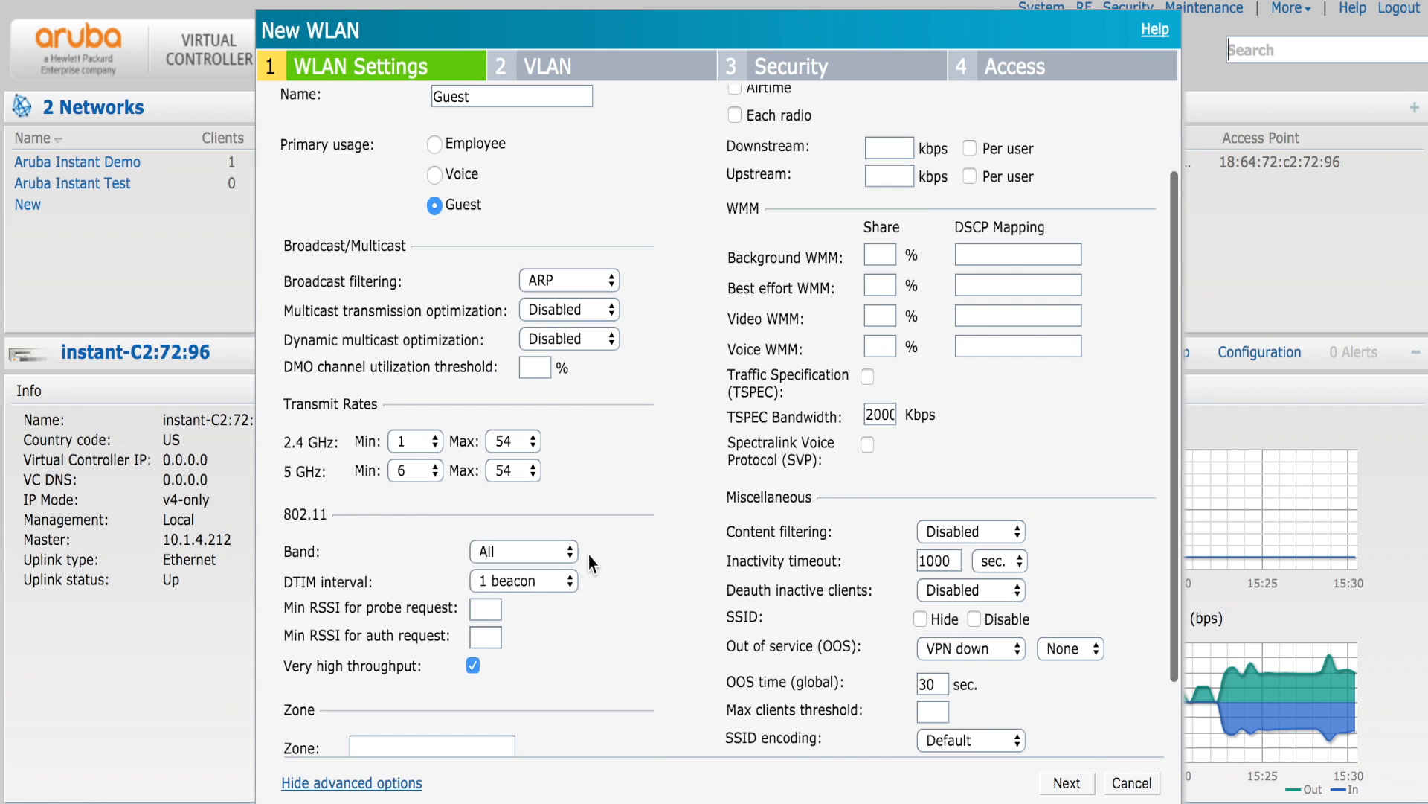
{"action": "scroll", "coordinate": [588, 555], "scroll_direction": "down", "scroll_amount": 3}
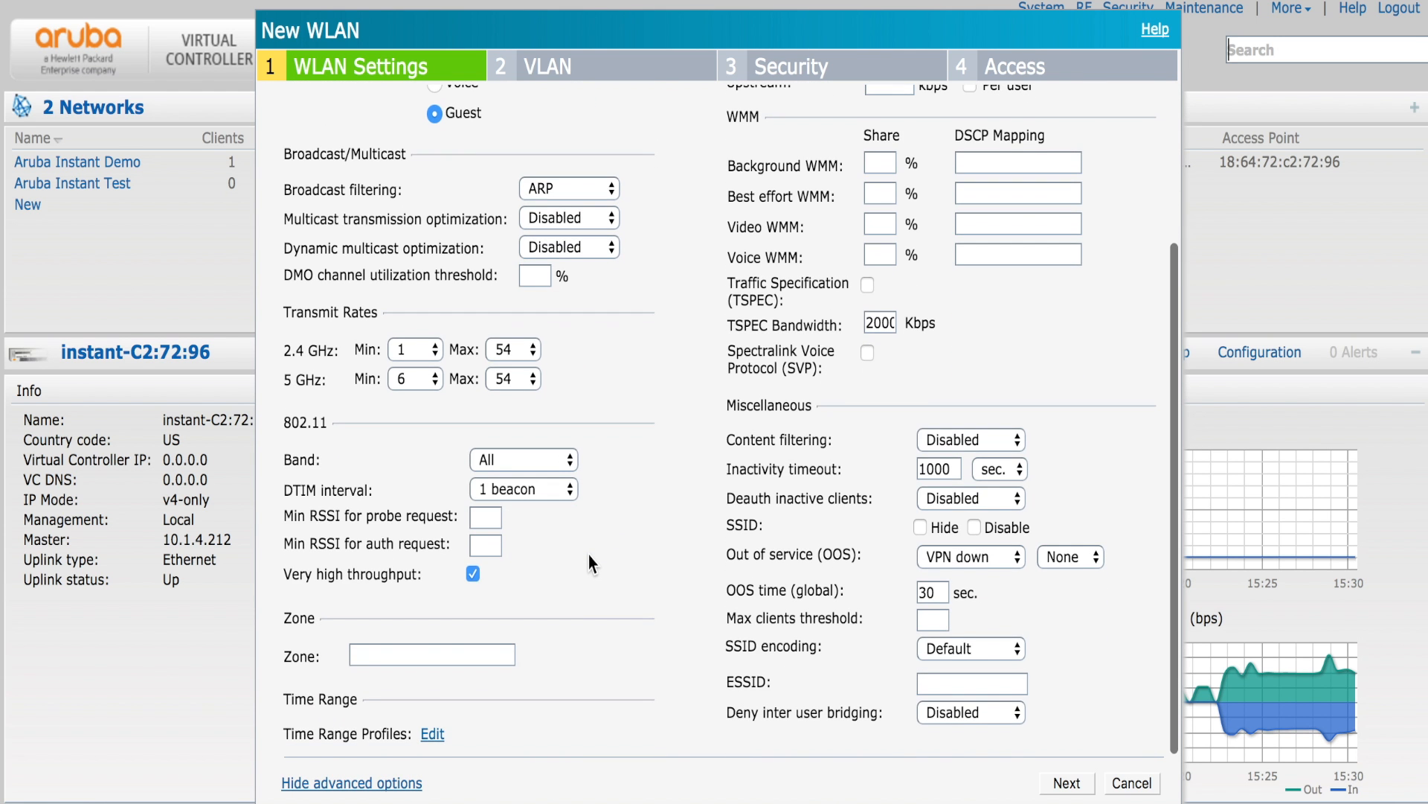
{"action": "scroll", "coordinate": [589, 563], "scroll_direction": "up", "scroll_amount": 1}
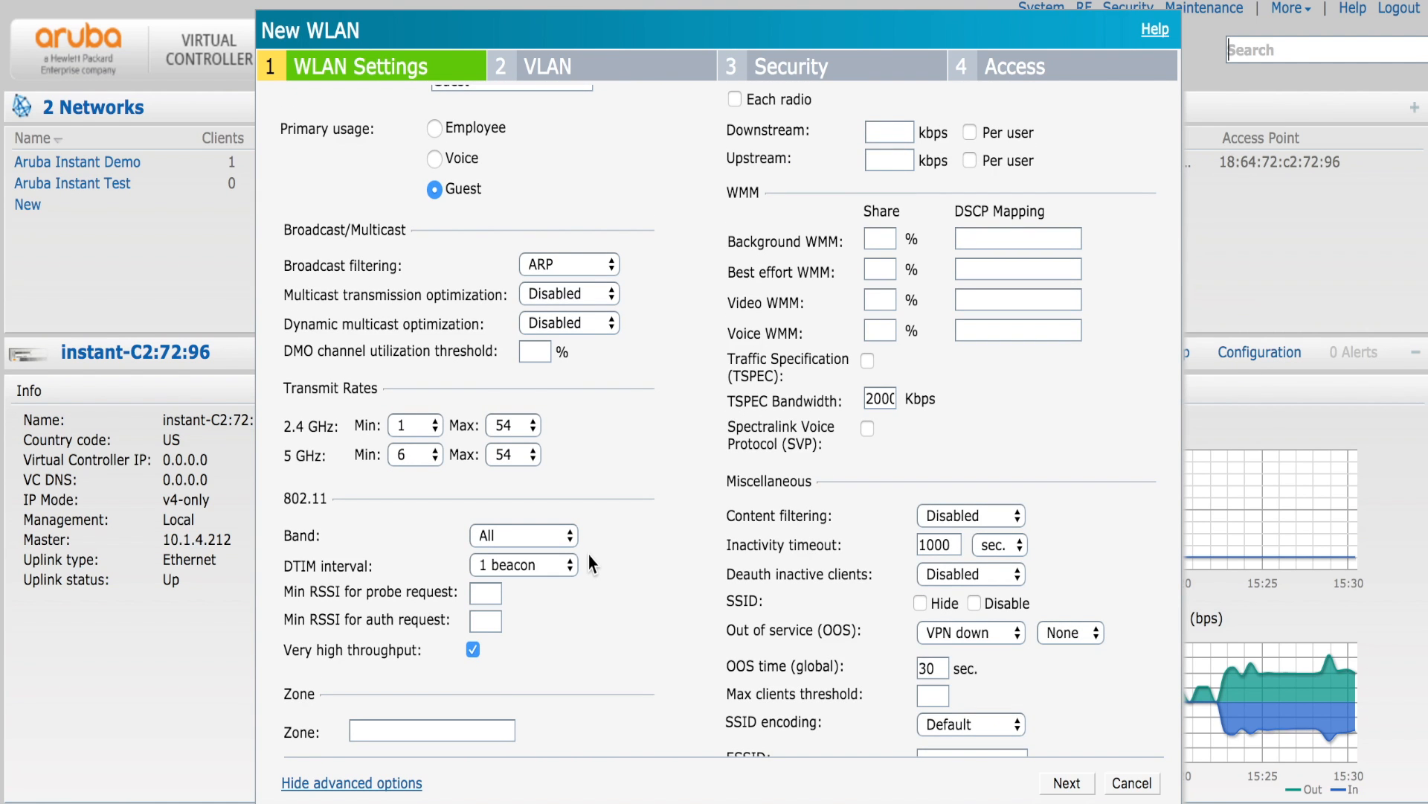
{"action": "scroll", "coordinate": [588, 555], "scroll_direction": "down", "scroll_amount": 3}
{"action": "scroll", "coordinate": [588, 555], "scroll_direction": "up", "scroll_amount": 4}
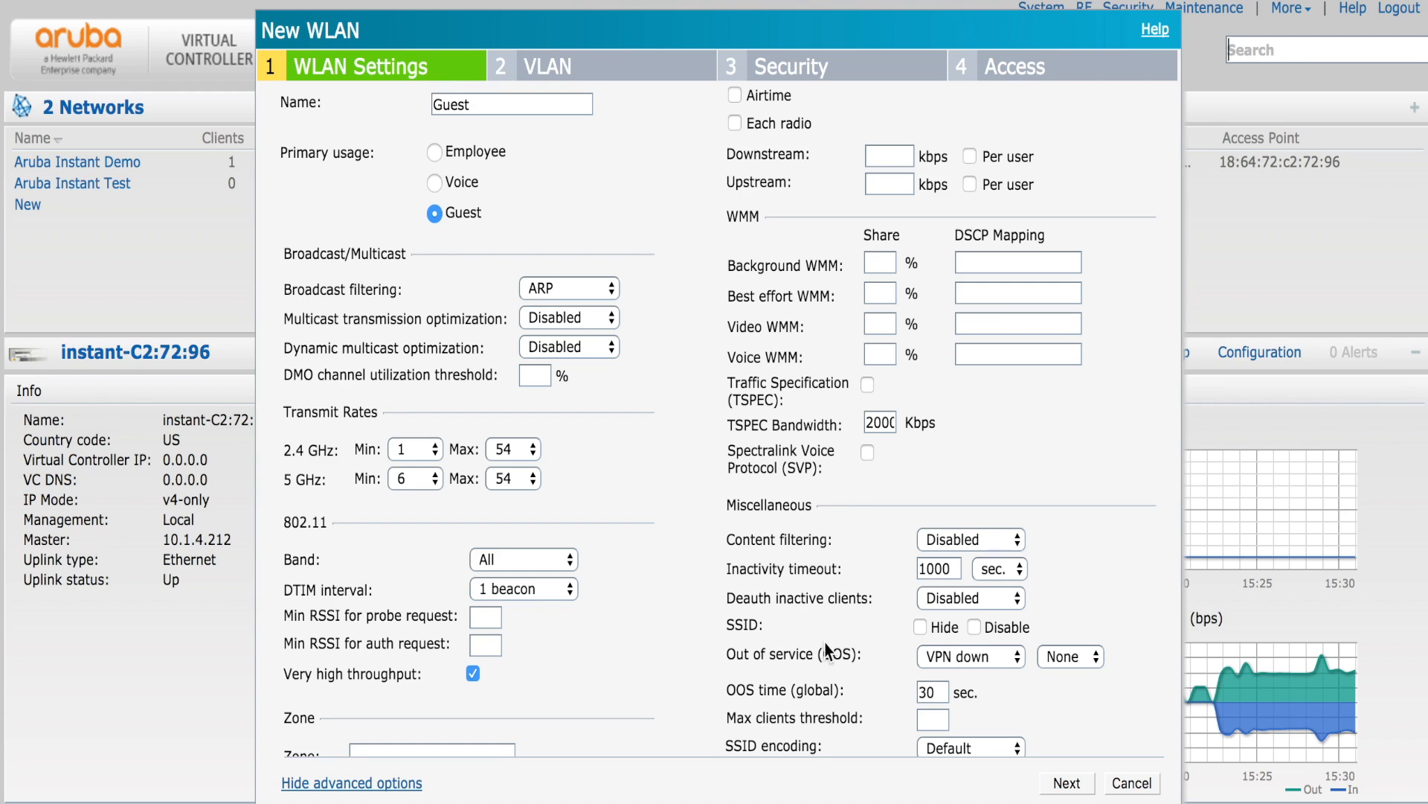
{"action": "left_click", "coordinate": [411, 789]}
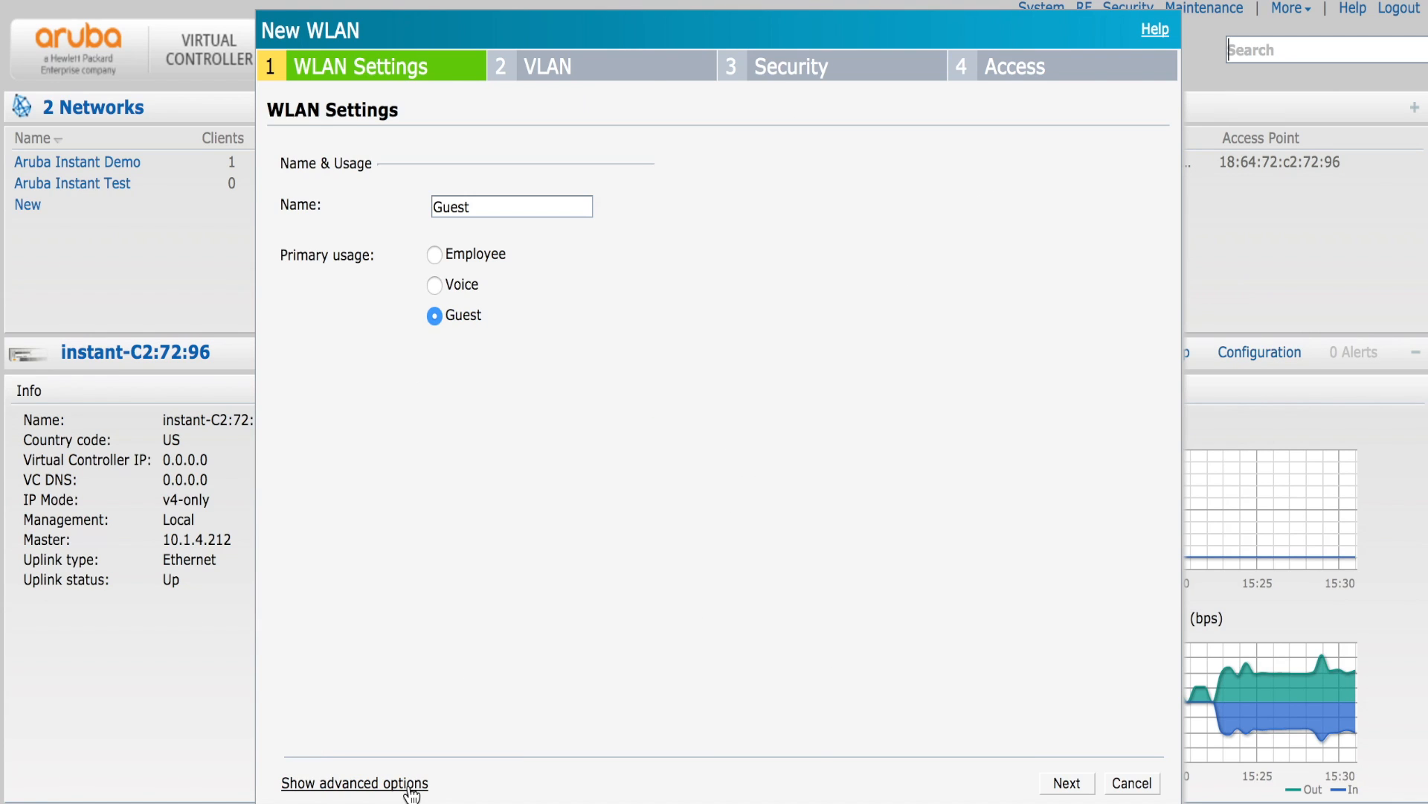
- Keep Virtual Controller managed client IPs and the Default VLAN, and move on to Security
{"action": "left_click", "coordinate": [1057, 785]}
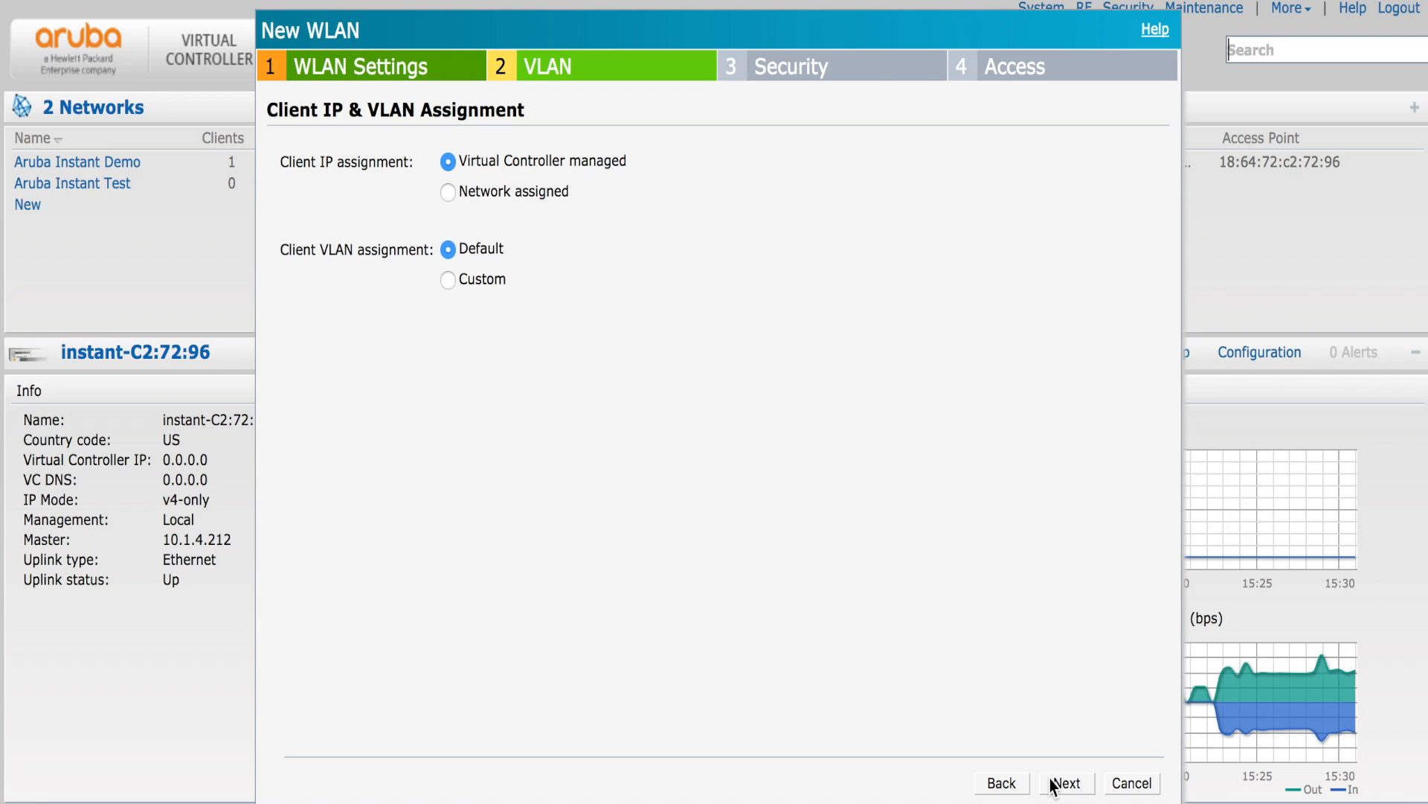
{"action": "left_click", "coordinate": [1053, 785]}
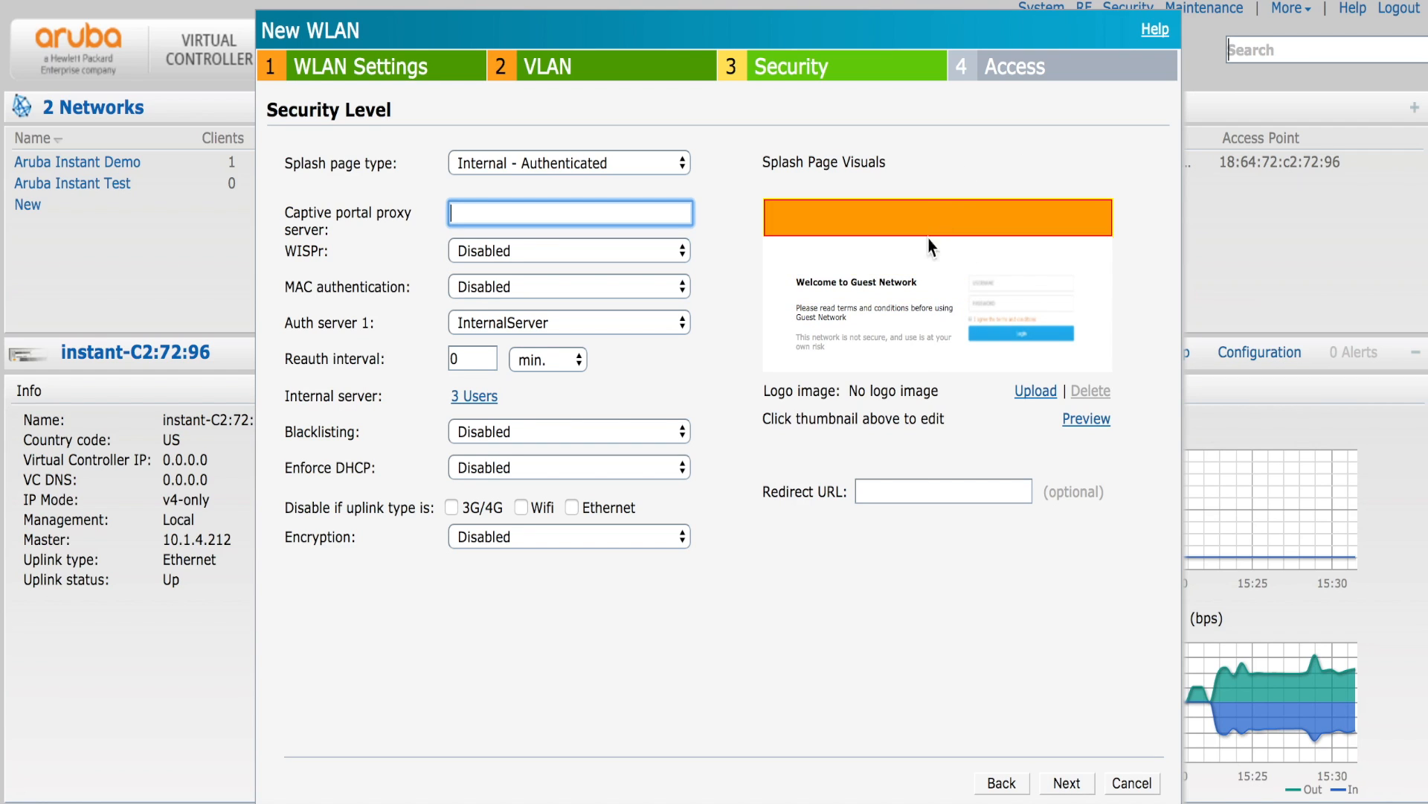
- Use an Internal - Authenticated splash page with InternalServer as Auth server 1, and view its users
{"action": "left_click", "coordinate": [638, 159]}
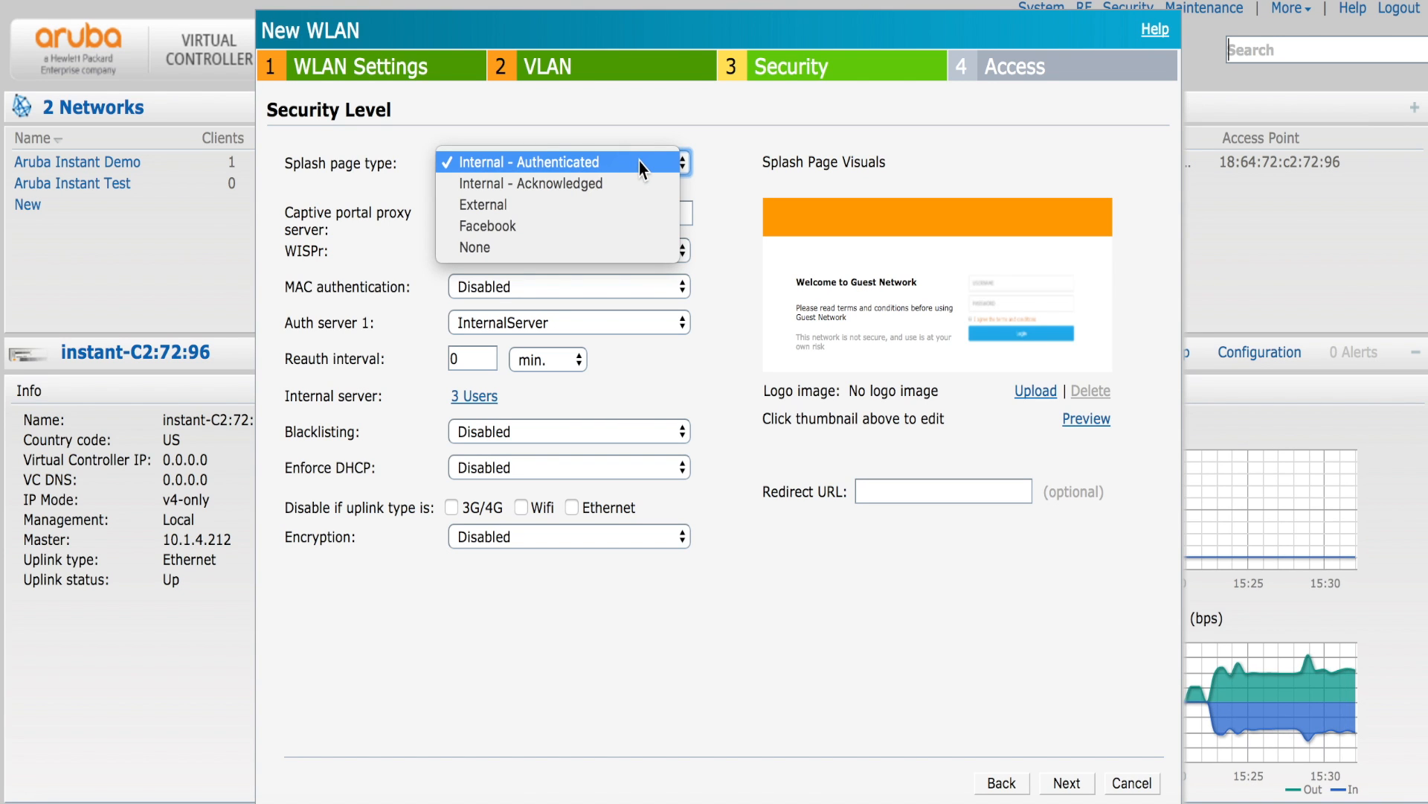
{"action": "left_click", "coordinate": [716, 149]}
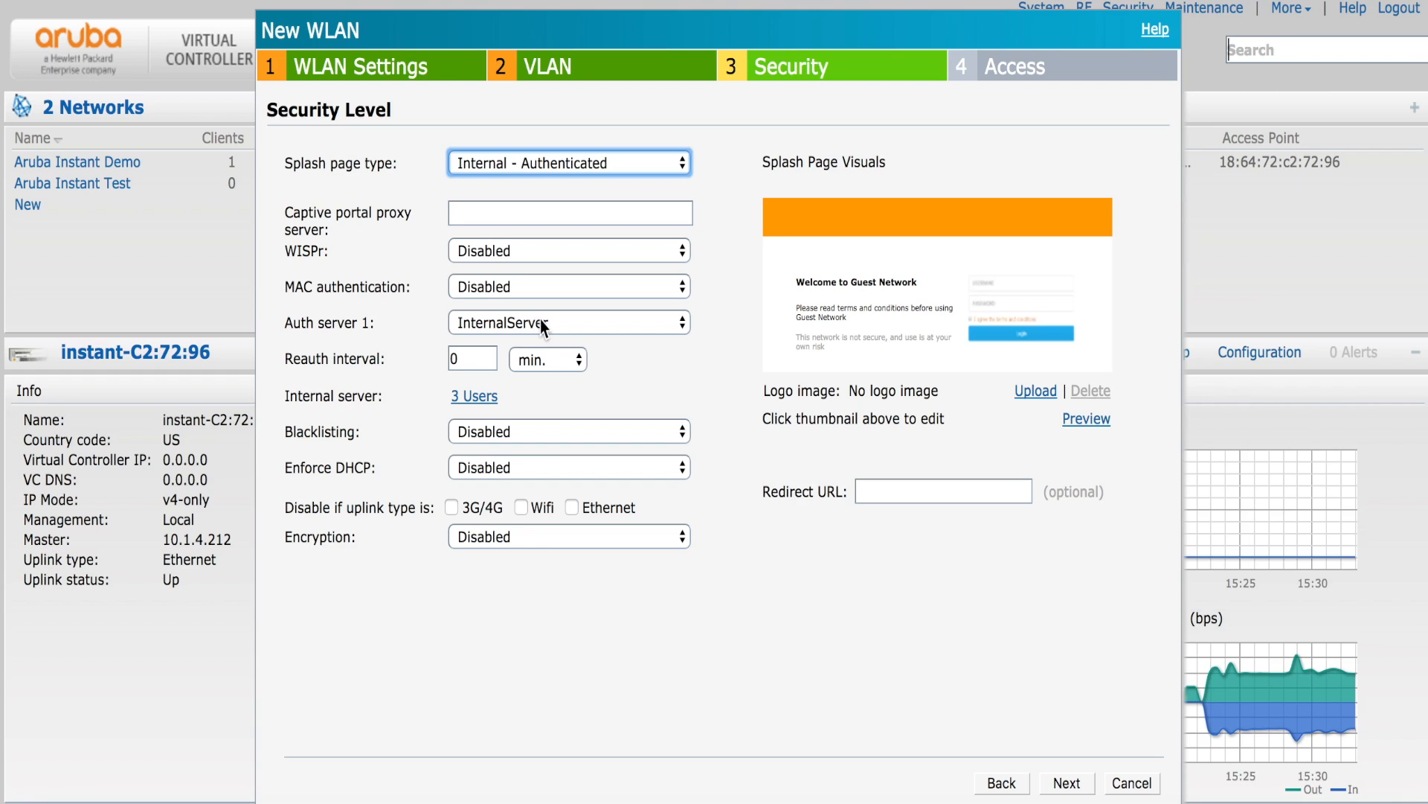
{"action": "left_click", "coordinate": [604, 320]}
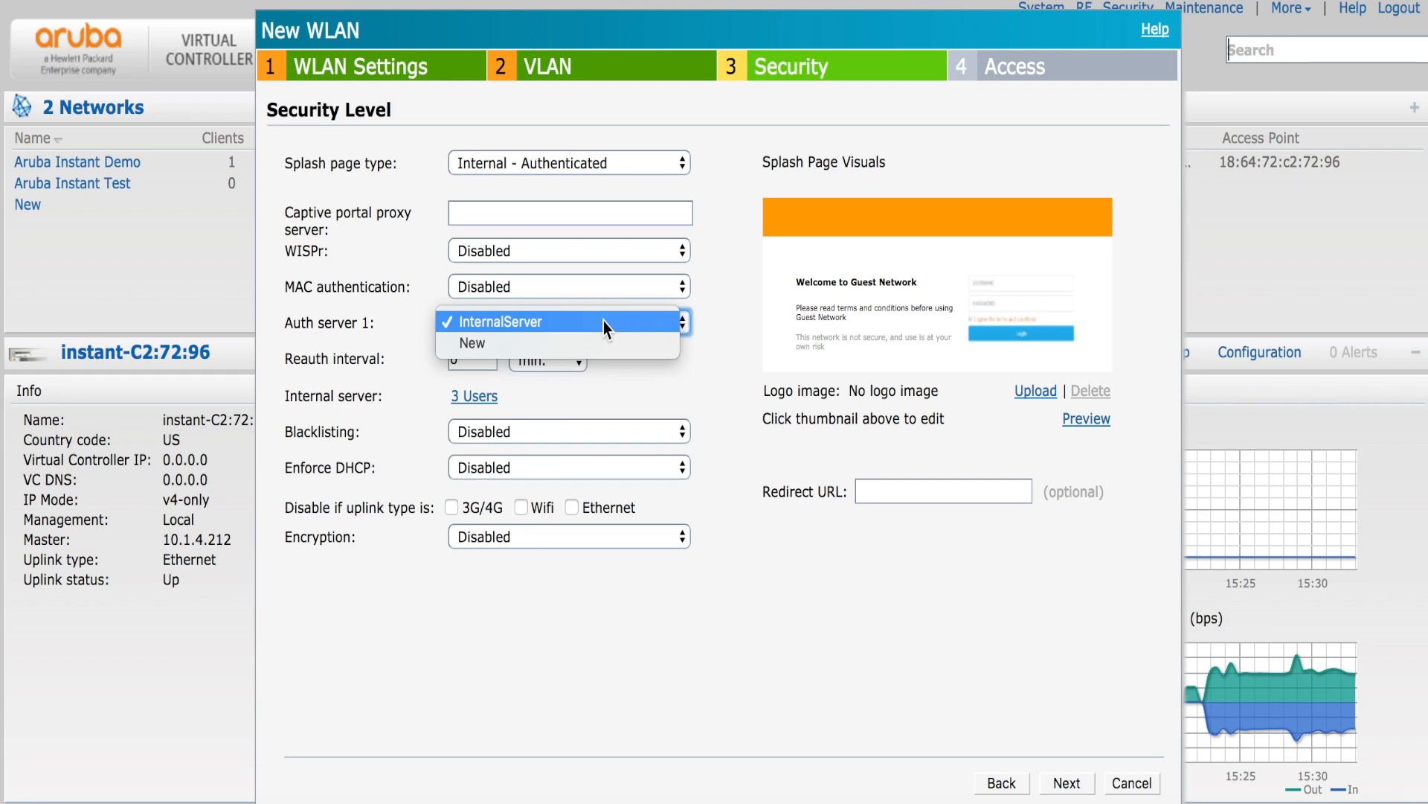
{"action": "left_click", "coordinate": [604, 320]}
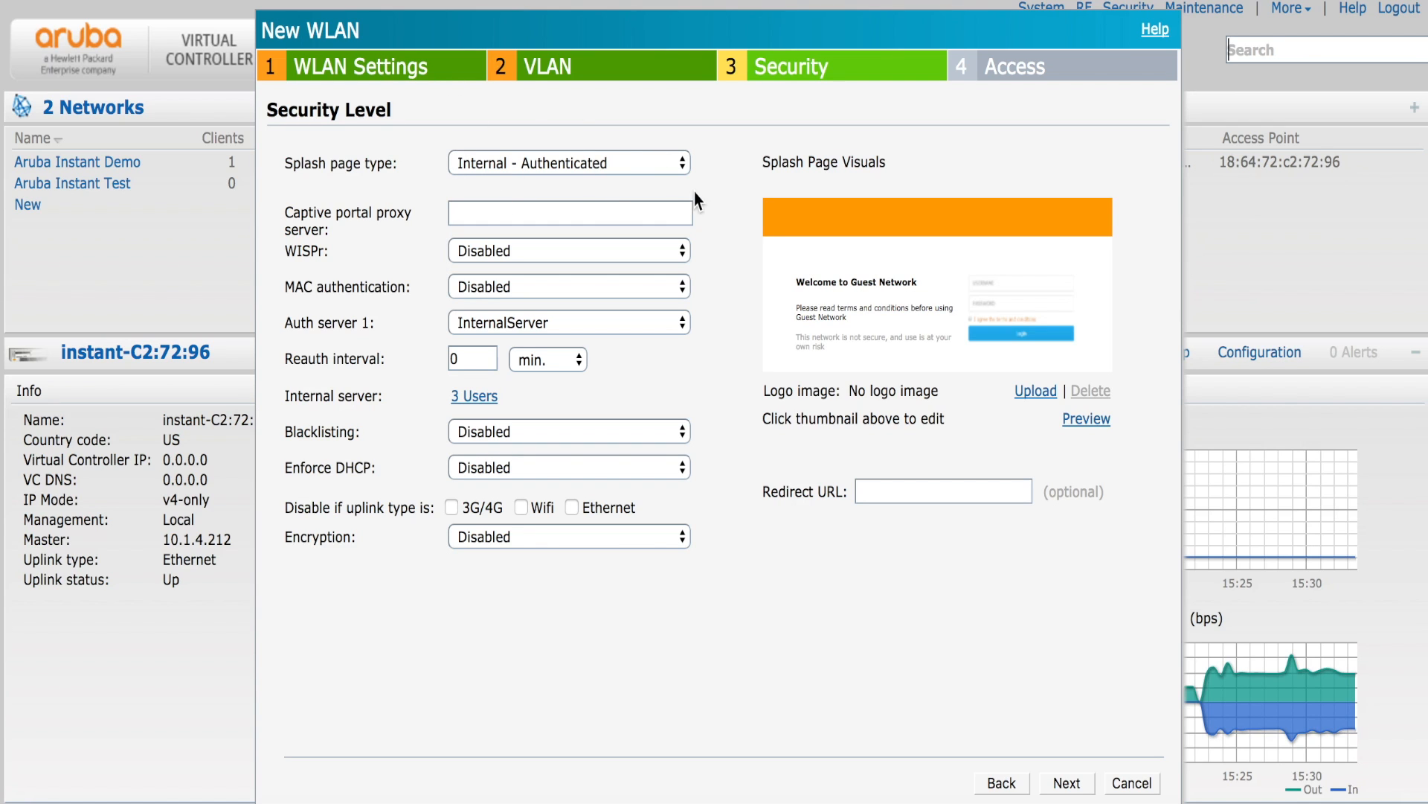
{"action": "left_click", "coordinate": [626, 322]}
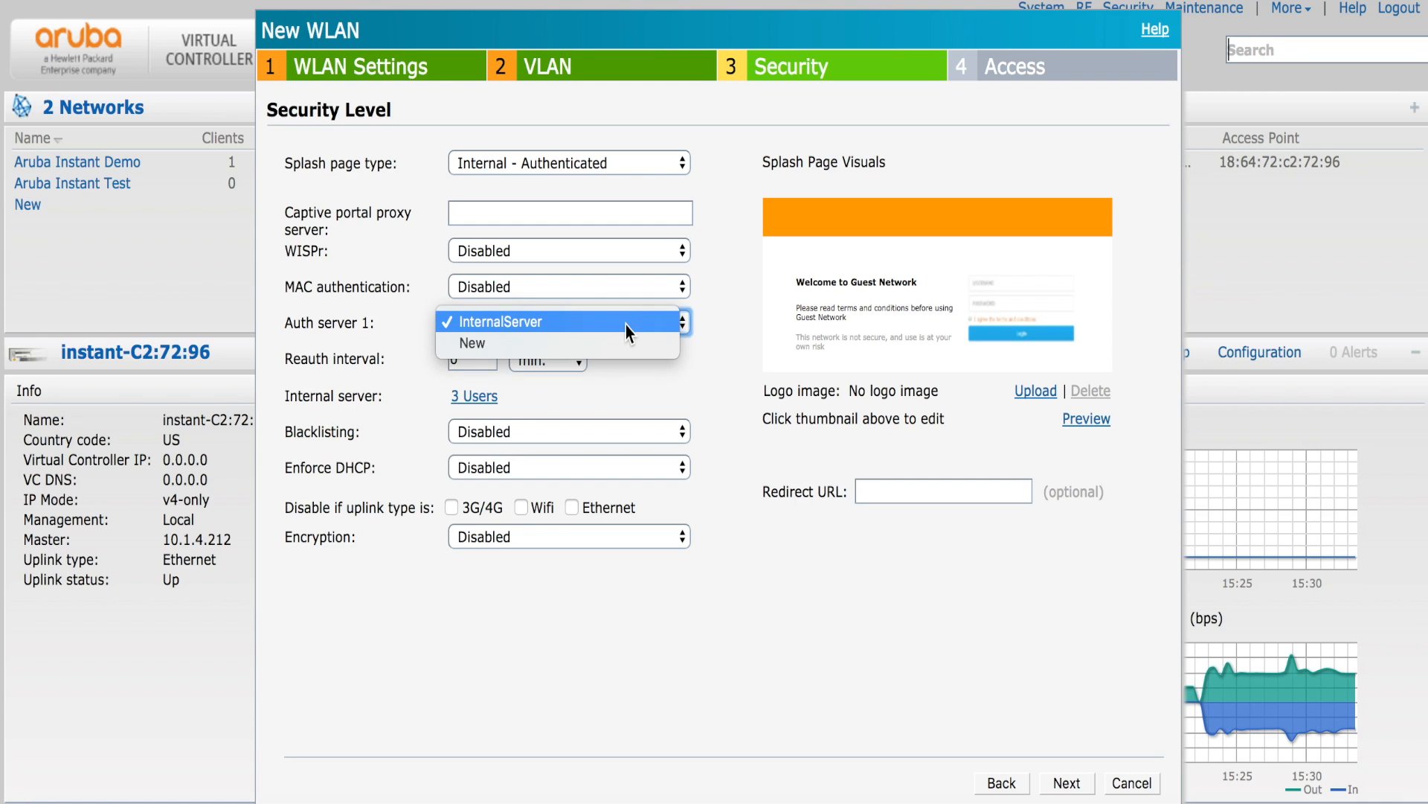
{"action": "left_click", "coordinate": [553, 360]}
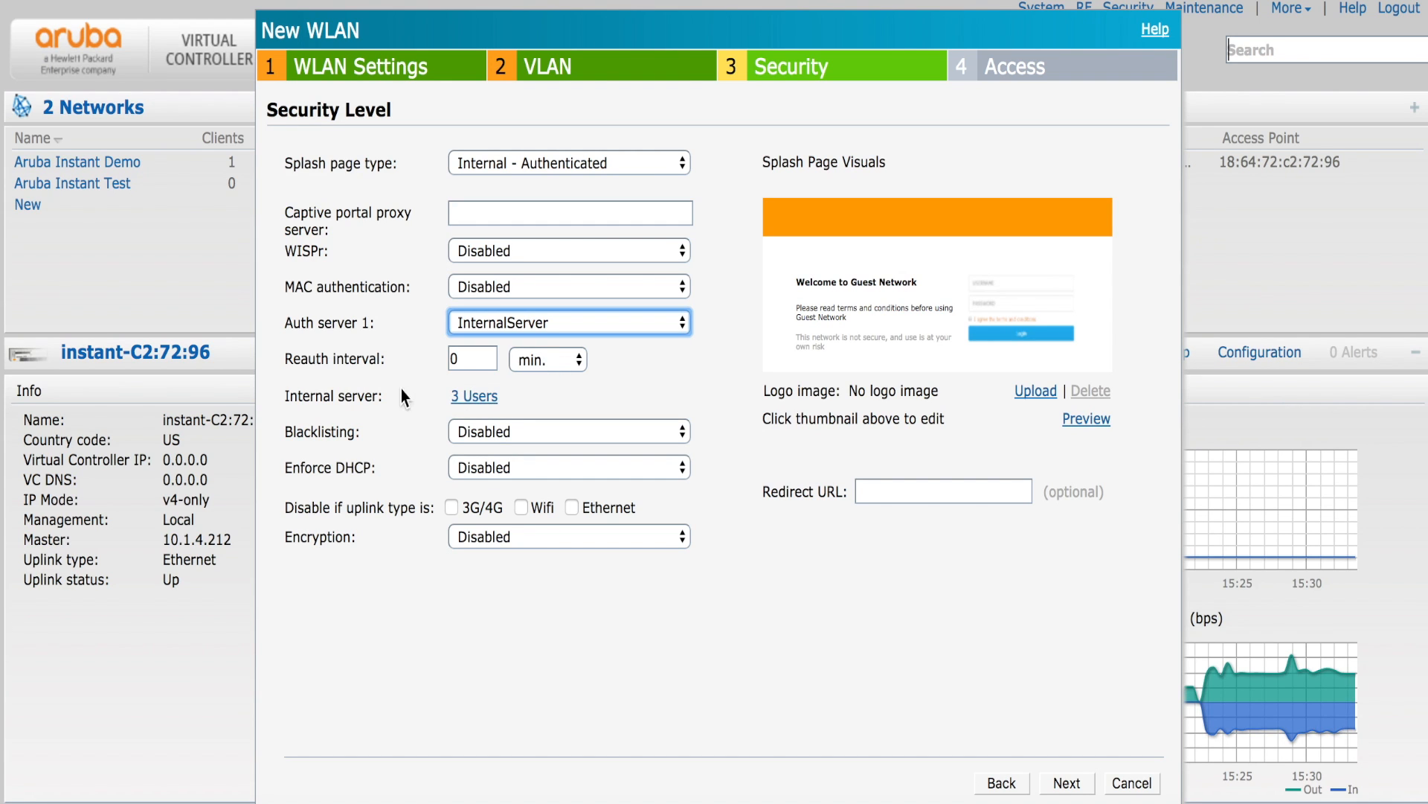
{"action": "left_click", "coordinate": [476, 396]}
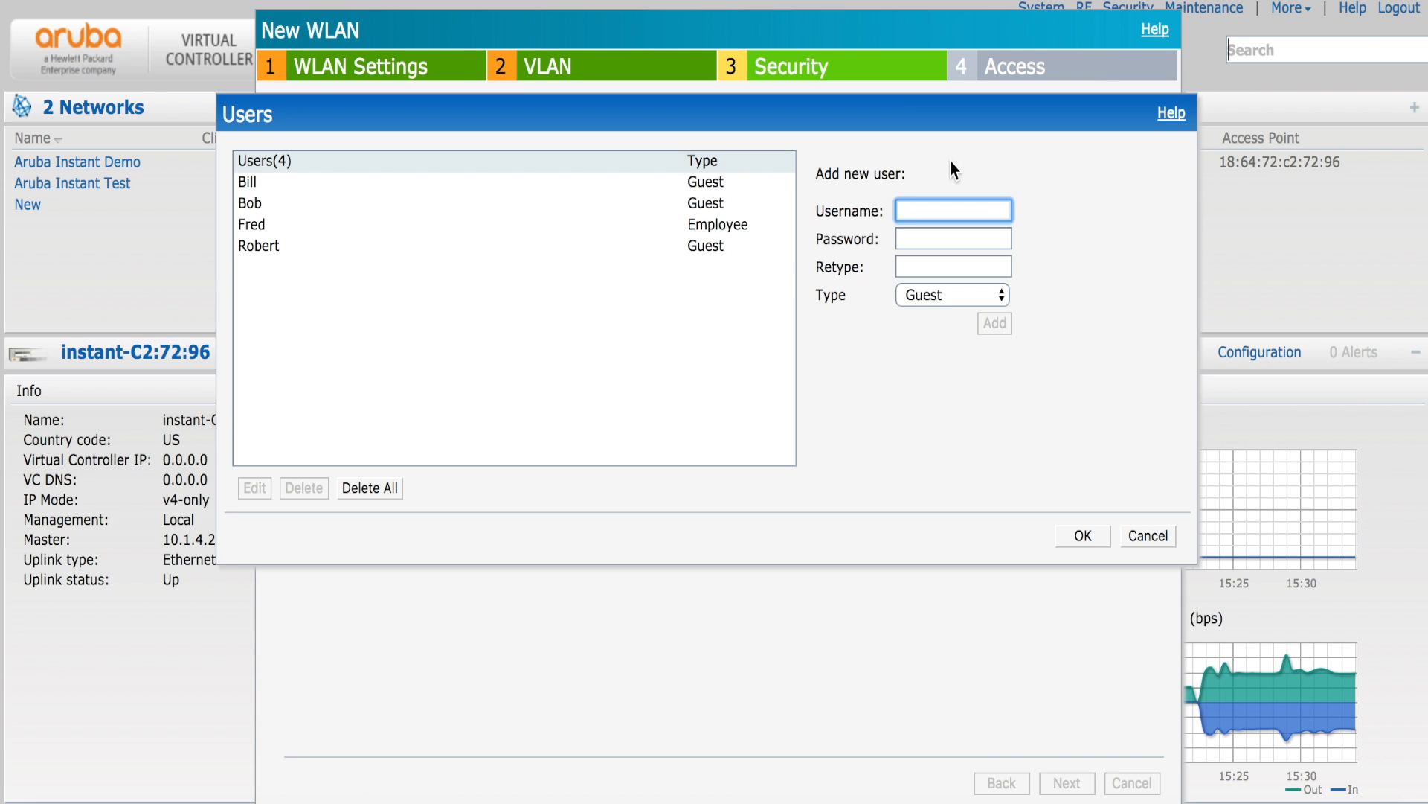
- Add a Guest-type user with a username and password to the internal server's list
{"action": "type", "text": "Linda"}
{"action": "key", "text": "Tab"}
{"action": "type", "text": "******"}
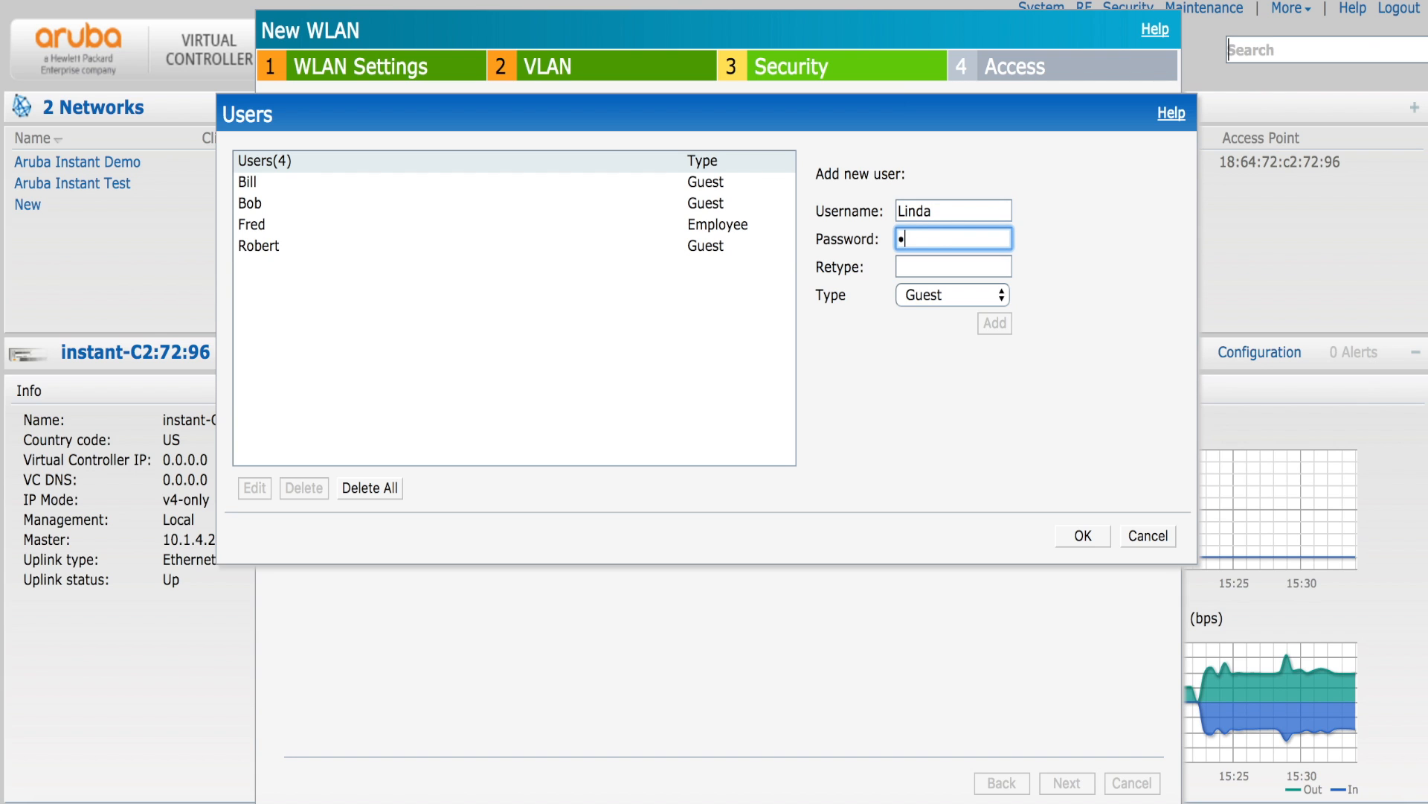
{"action": "key", "text": "Tab"}
{"action": "type", "text": "******"}
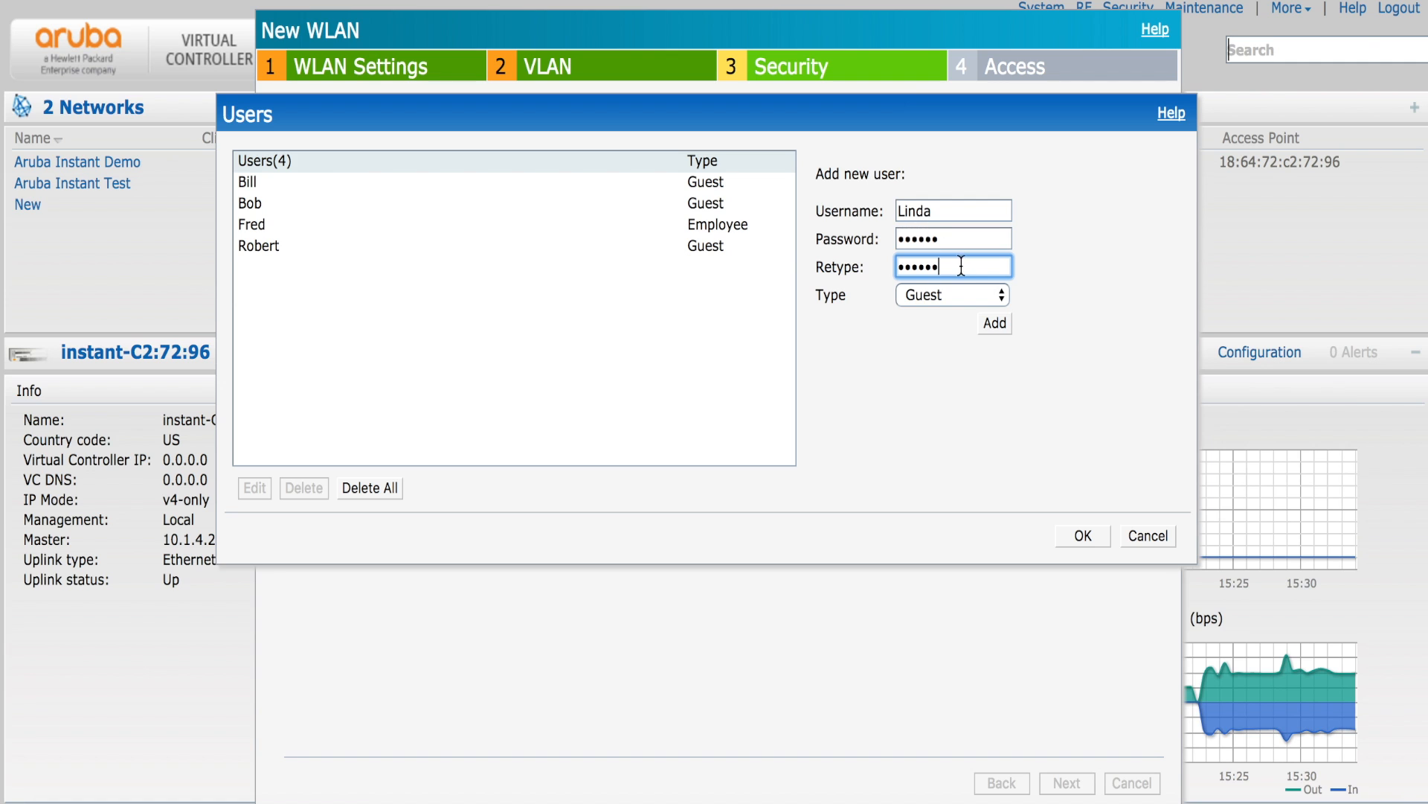
{"action": "left_click", "coordinate": [993, 301]}
{"action": "left_click", "coordinate": [1077, 287]}
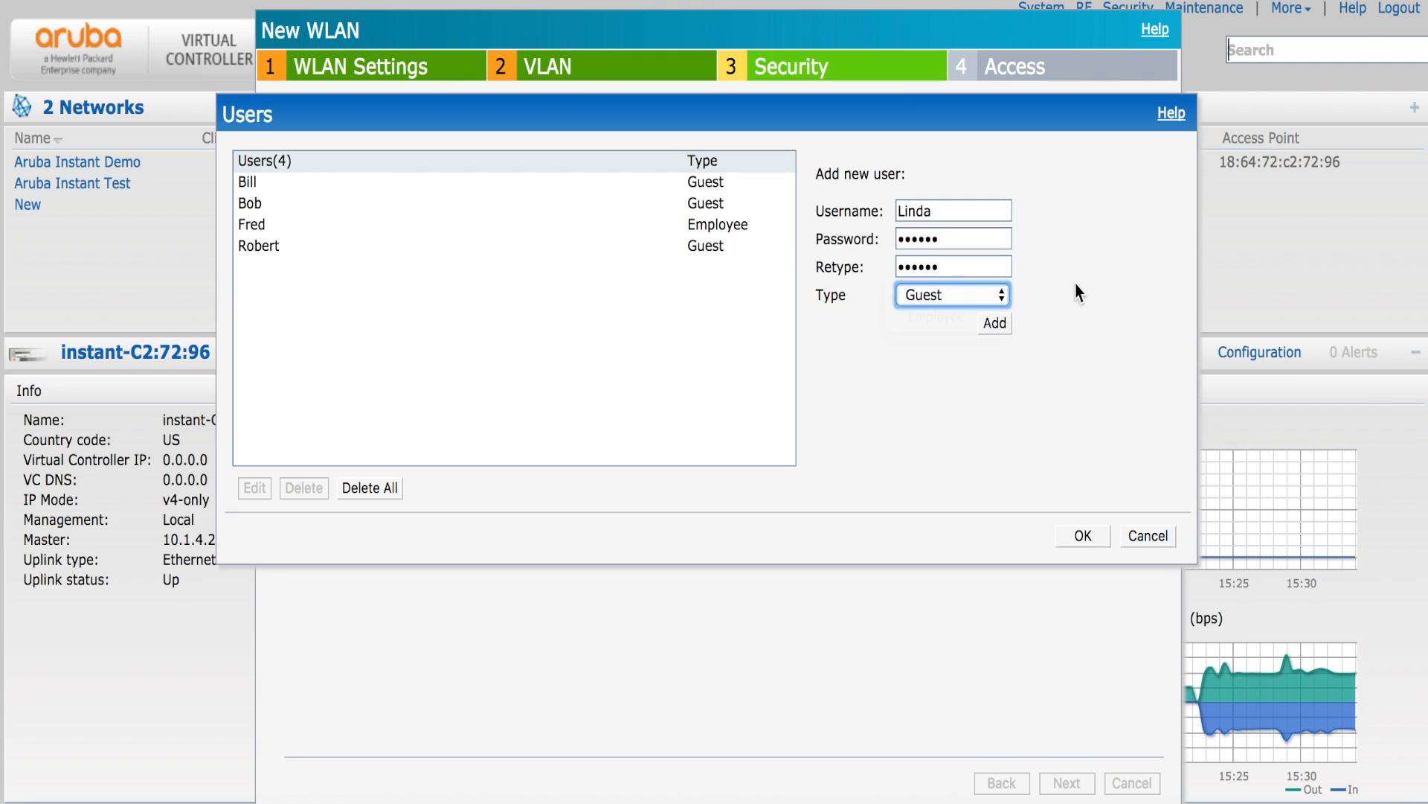
{"action": "left_click", "coordinate": [997, 323]}
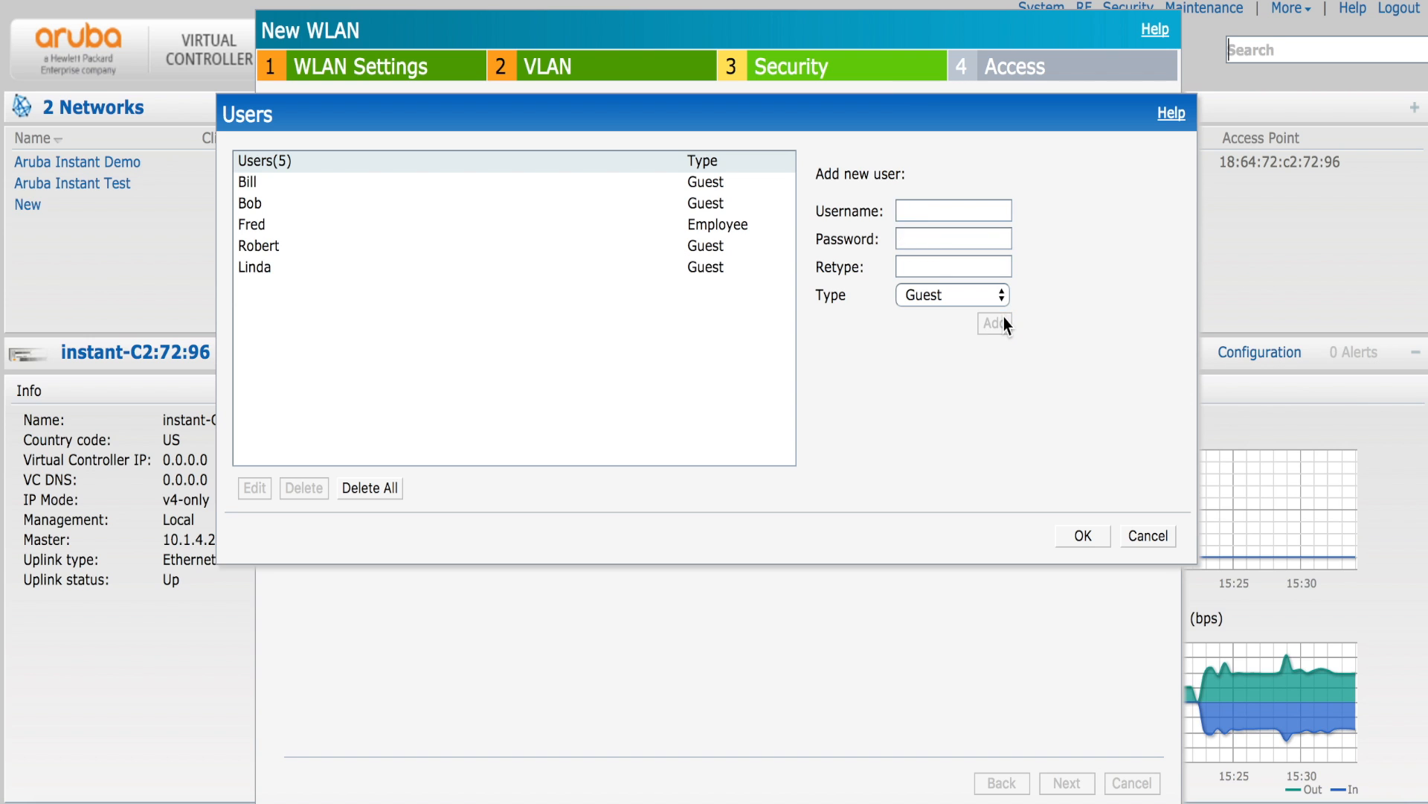
- Check the new account's details without changes, save the user list, and close it
{"action": "left_click", "coordinate": [662, 266]}
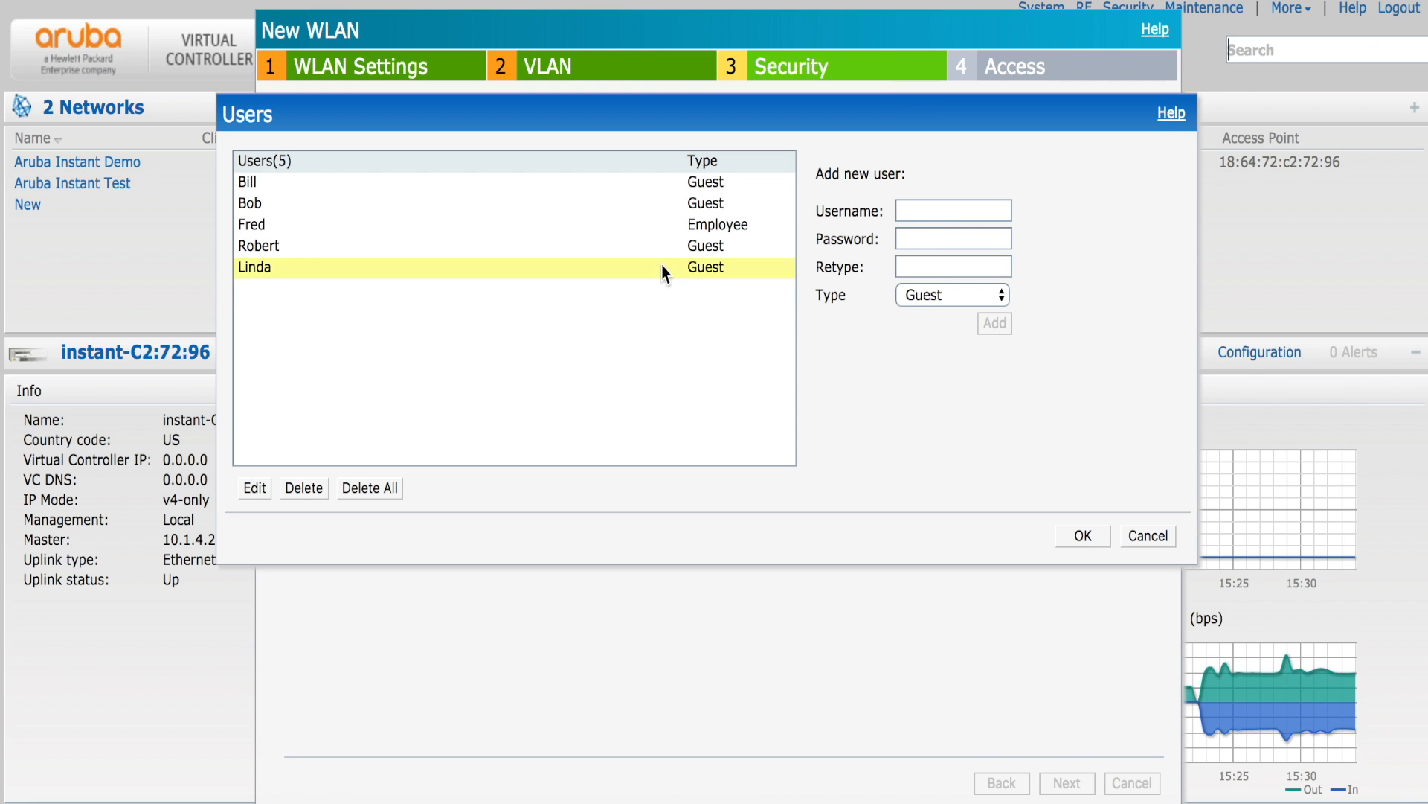
{"action": "left_click", "coordinate": [262, 489]}
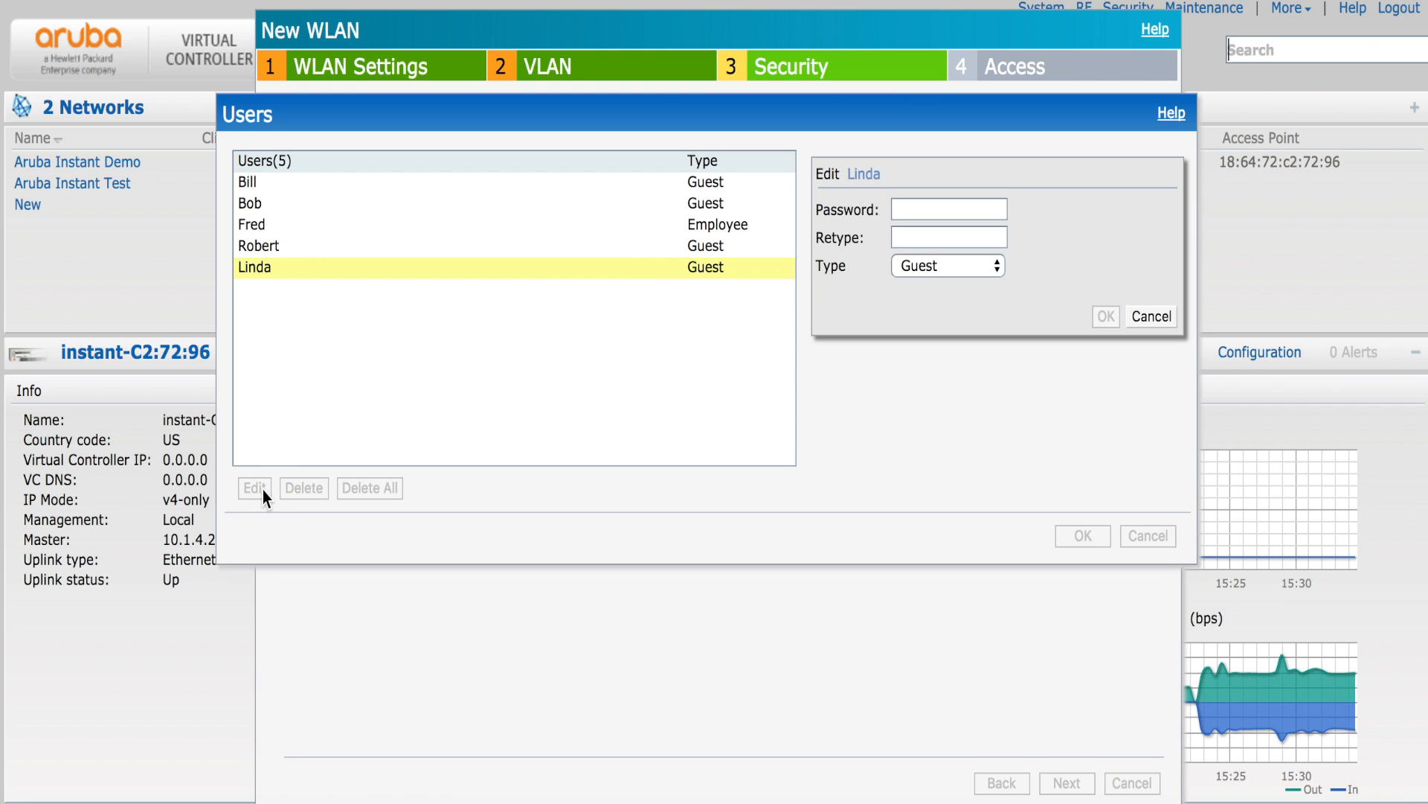
{"action": "left_click", "coordinate": [988, 268]}
{"action": "left_click", "coordinate": [1087, 242]}
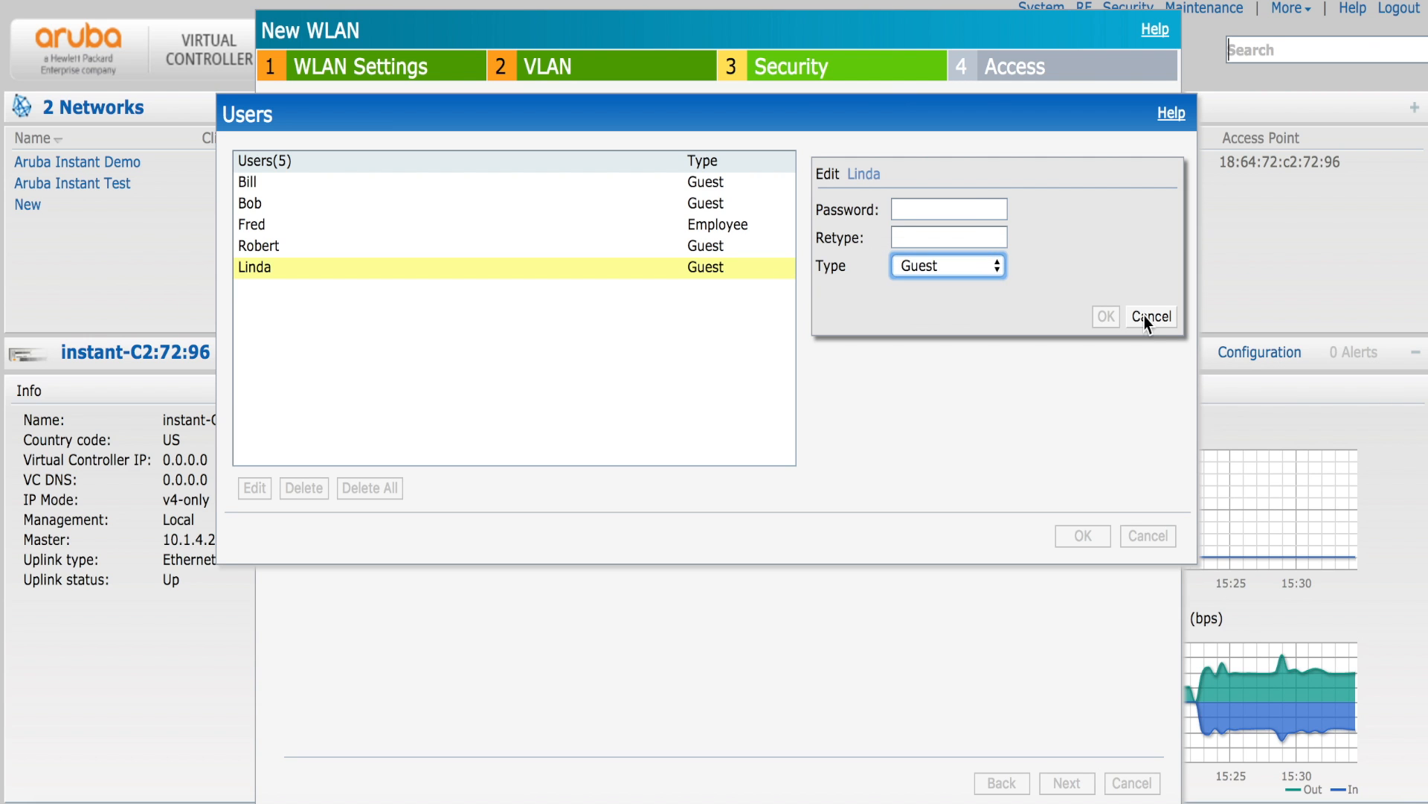
{"action": "left_click", "coordinate": [1158, 324]}
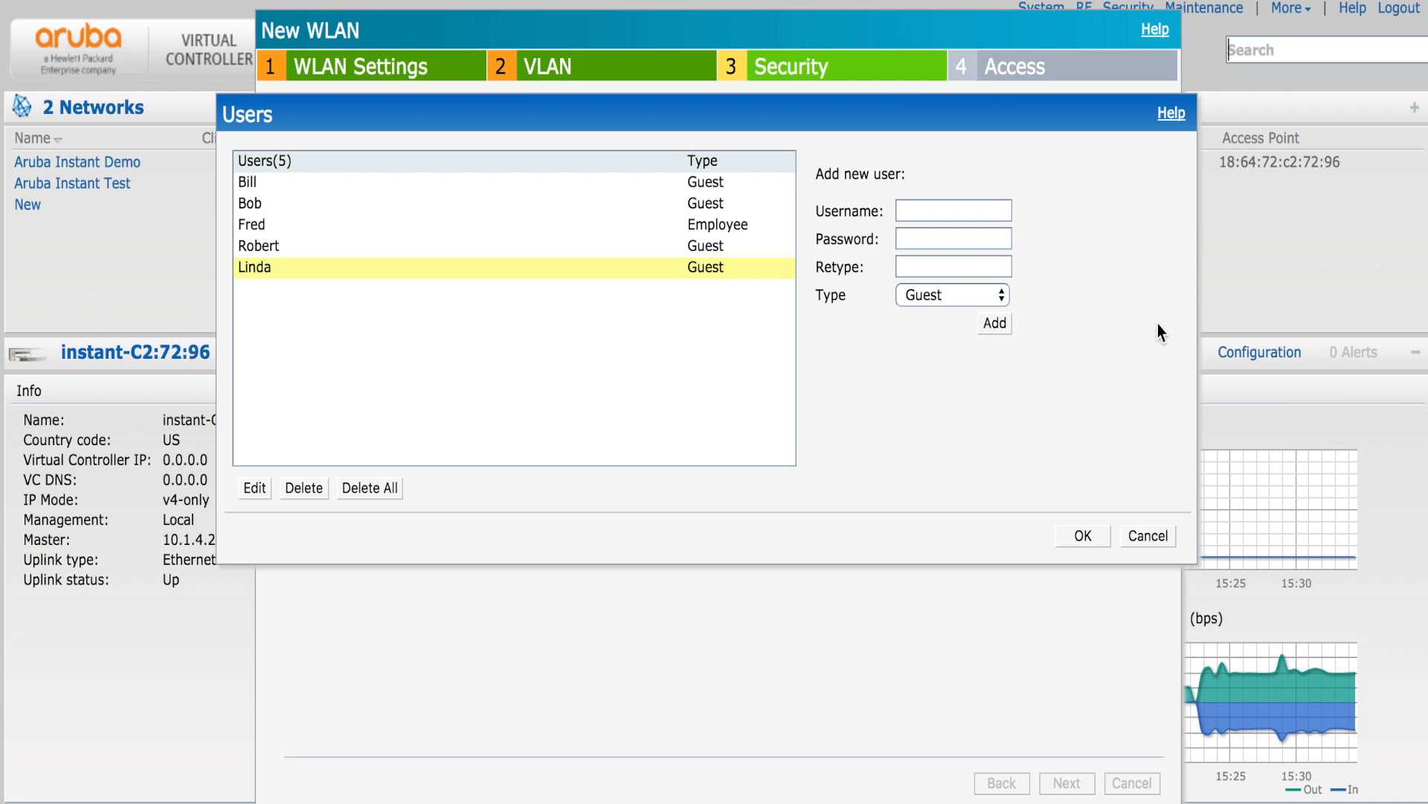
{"action": "left_click", "coordinate": [1083, 537]}
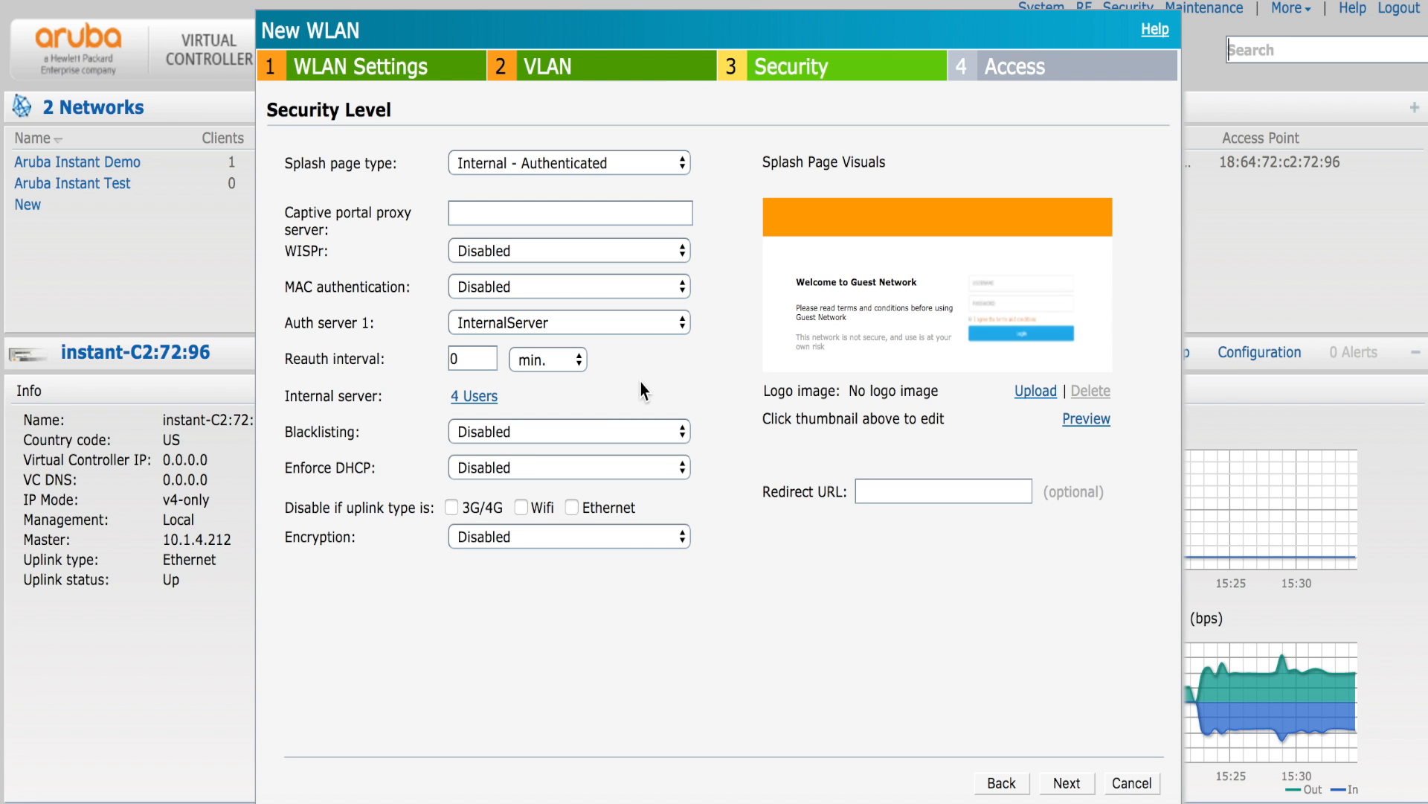
{"action": "left_click", "coordinate": [474, 398]}
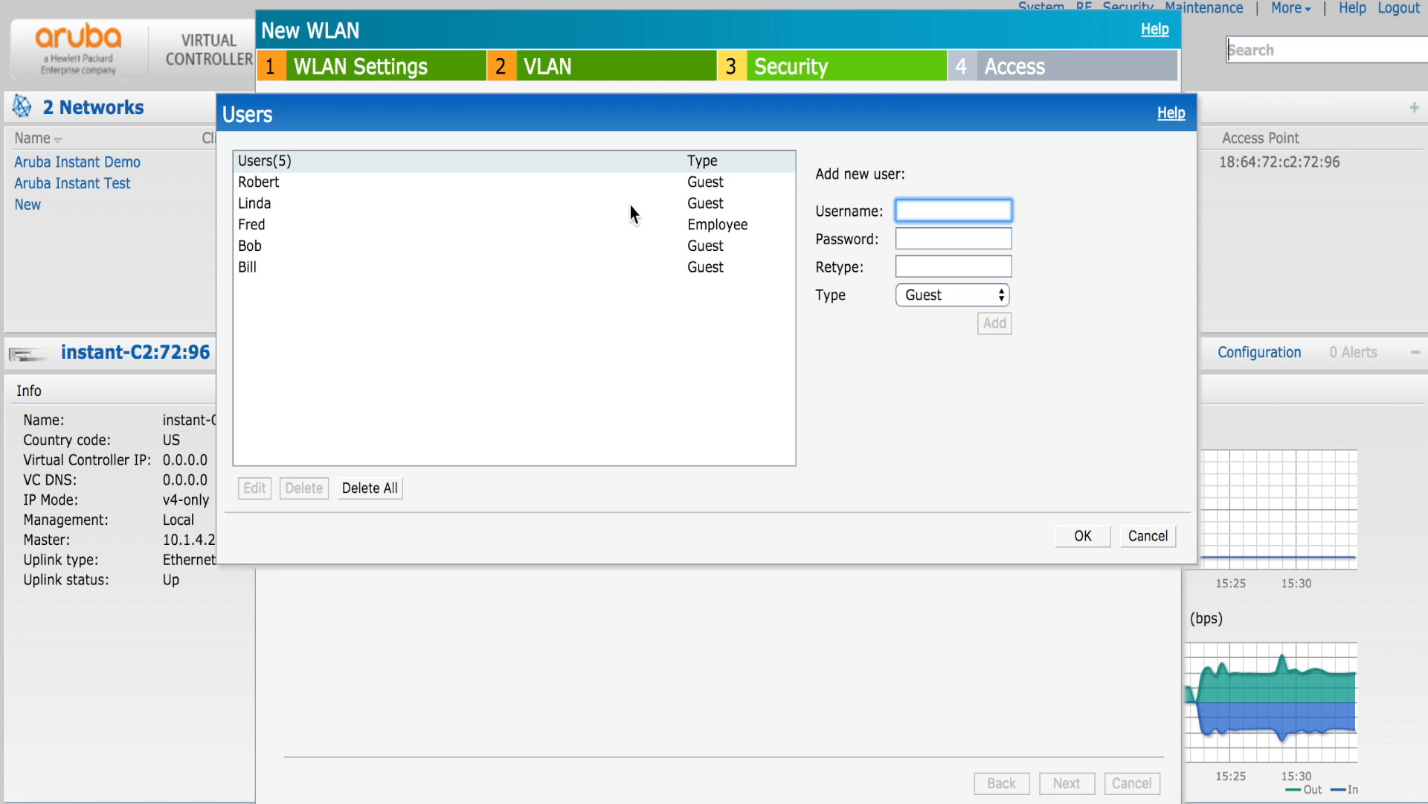
{"action": "left_click", "coordinate": [1130, 535]}
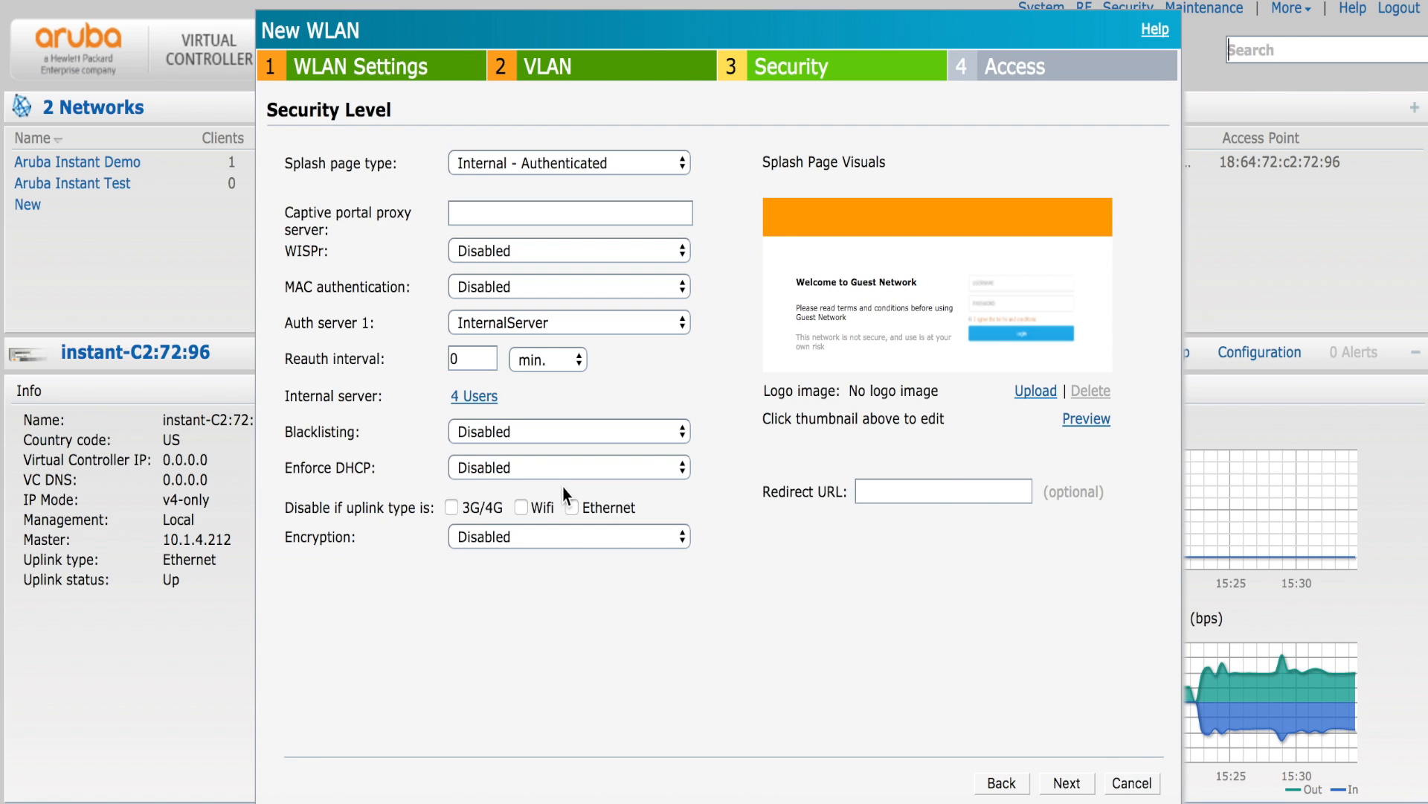
- Try enabling encryption for the network, then set Encryption back to Disabled
{"action": "key", "text": "Tab"}
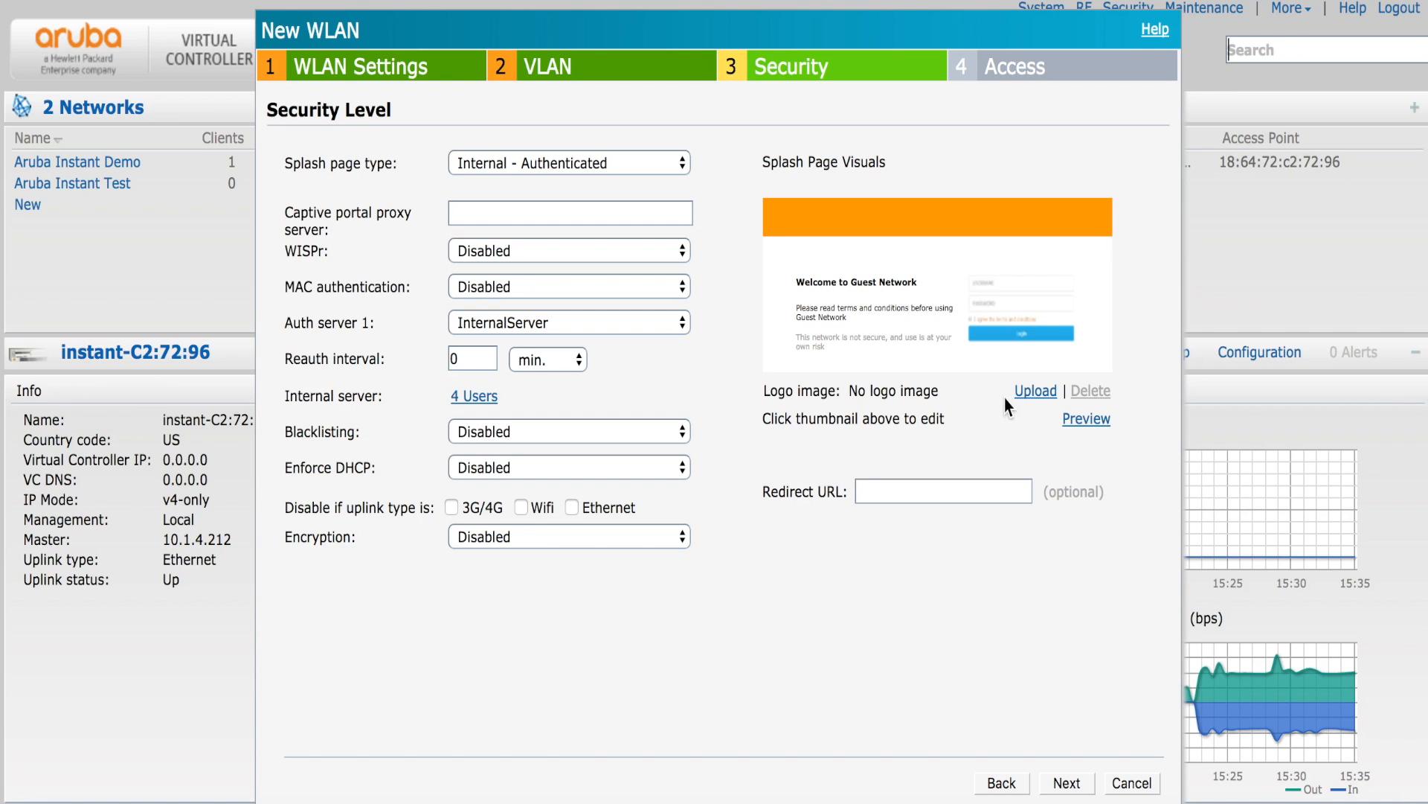
{"action": "left_click", "coordinate": [665, 532]}
{"action": "left_click", "coordinate": [650, 555]}
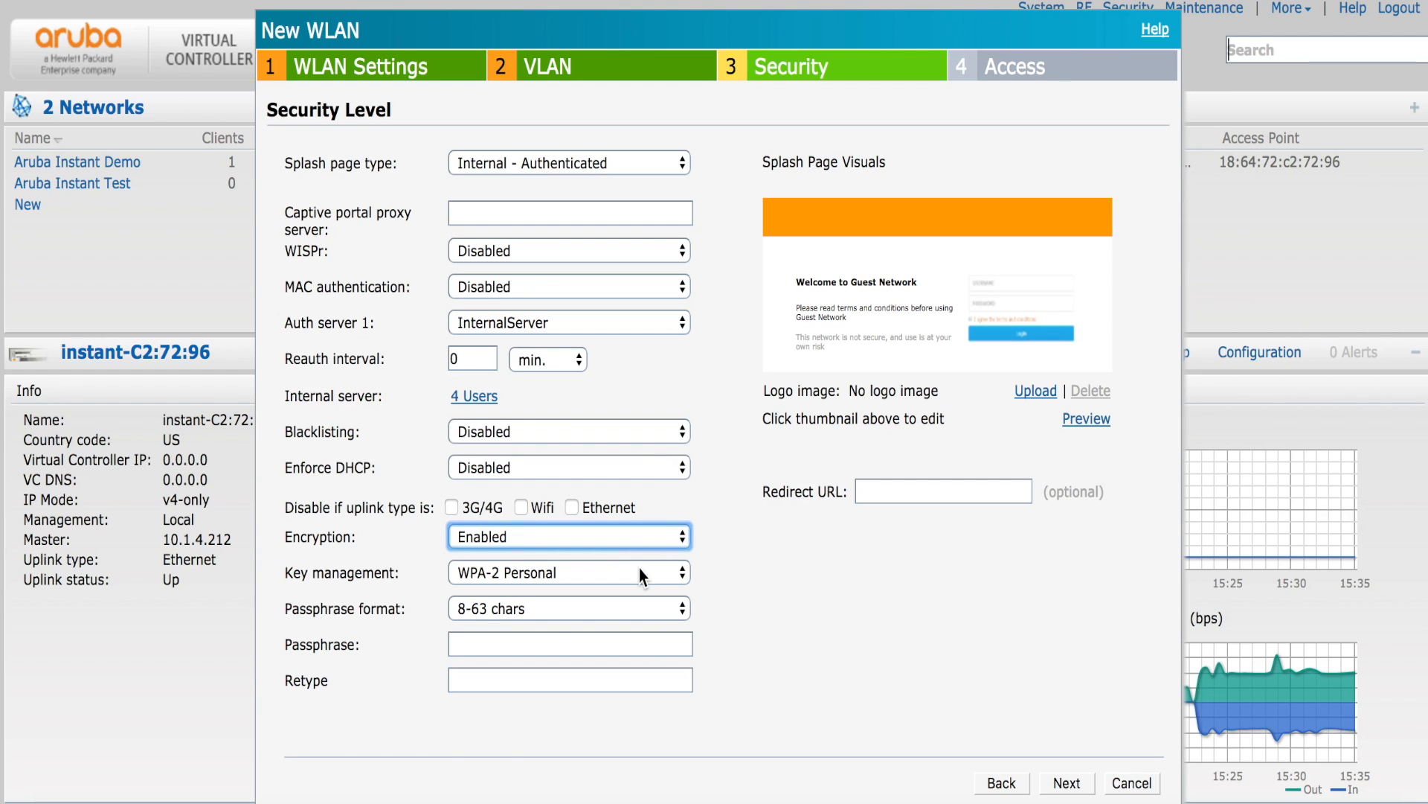
{"action": "left_click", "coordinate": [561, 643]}
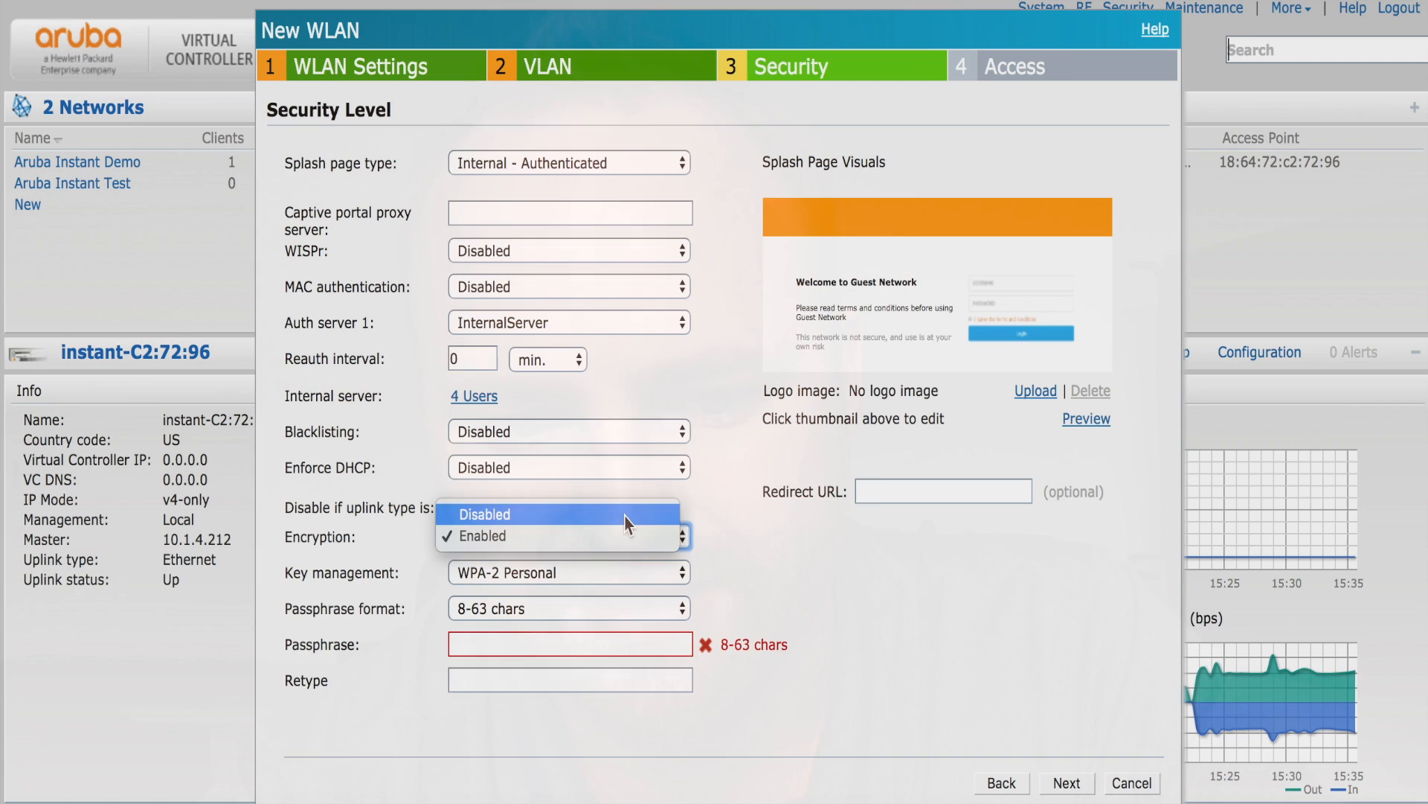
{"action": "left_click", "coordinate": [625, 512]}
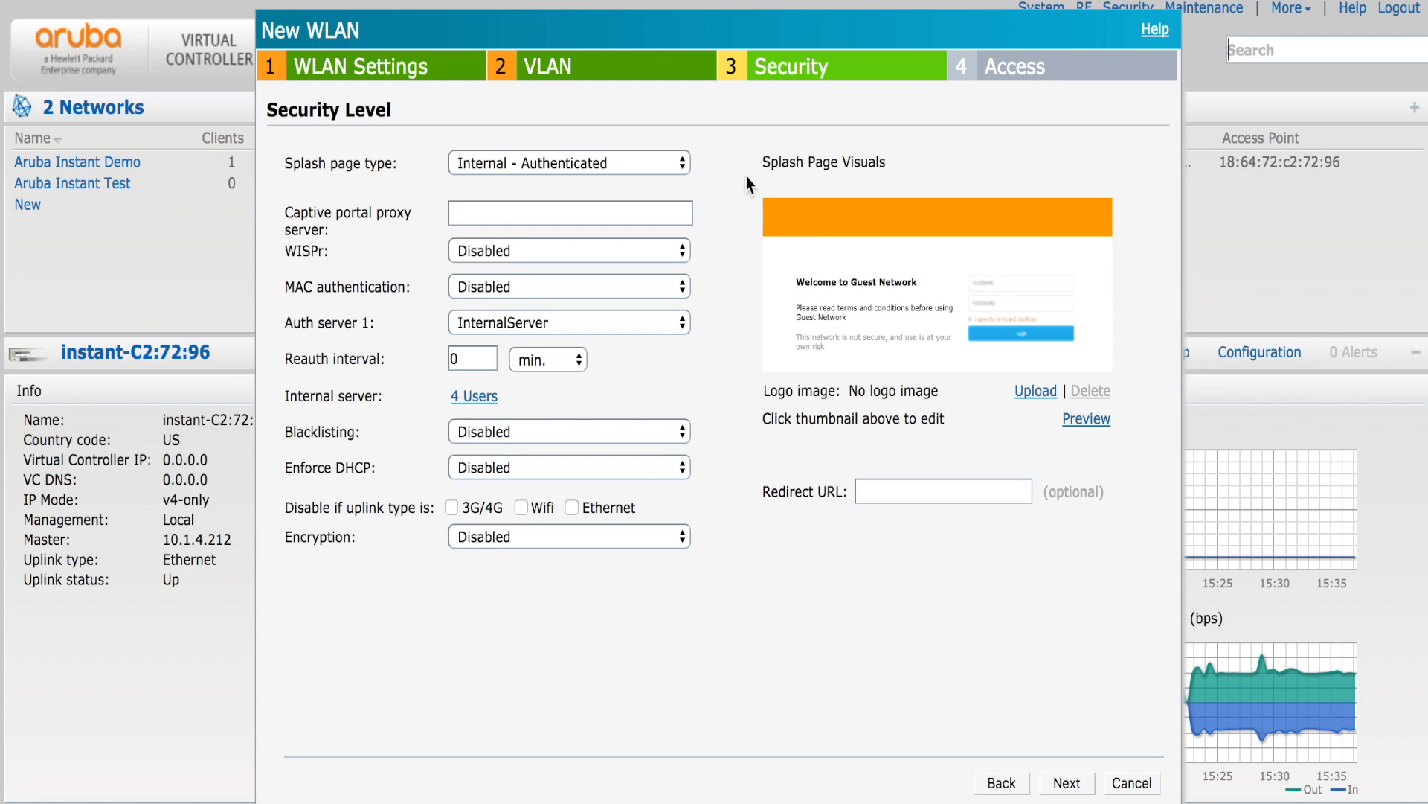
- Make the splash page banner blue and title it 'Hello Guests!'
{"action": "left_click", "coordinate": [819, 225]}
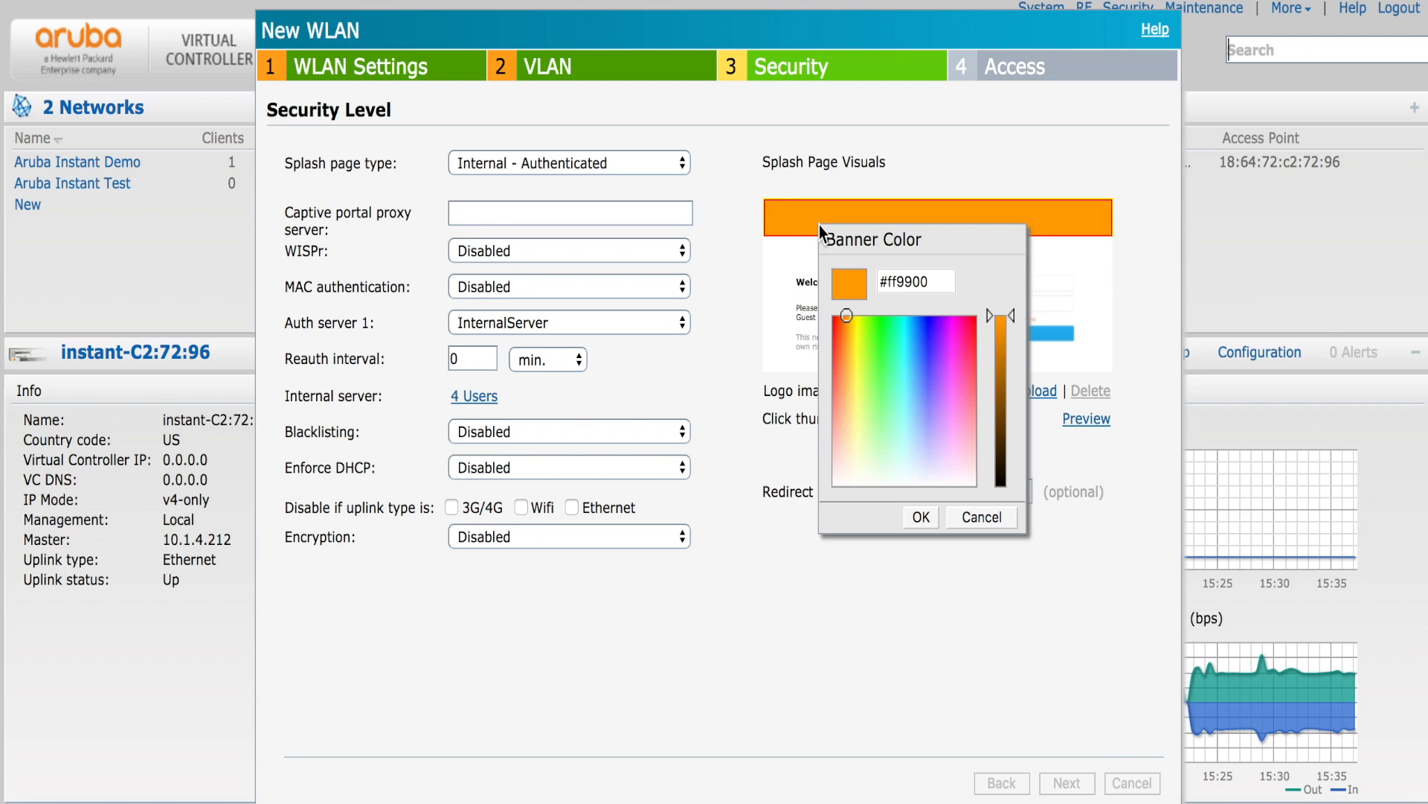
{"action": "mouse_move", "coordinate": [846, 311]}
{"action": "left_mouse_down"}
{"action": "mouse_move", "coordinate": [914, 350]}
{"action": "mouse_move", "coordinate": [940, 338]}
{"action": "mouse_move", "coordinate": [924, 324]}
{"action": "left_mouse_up"}
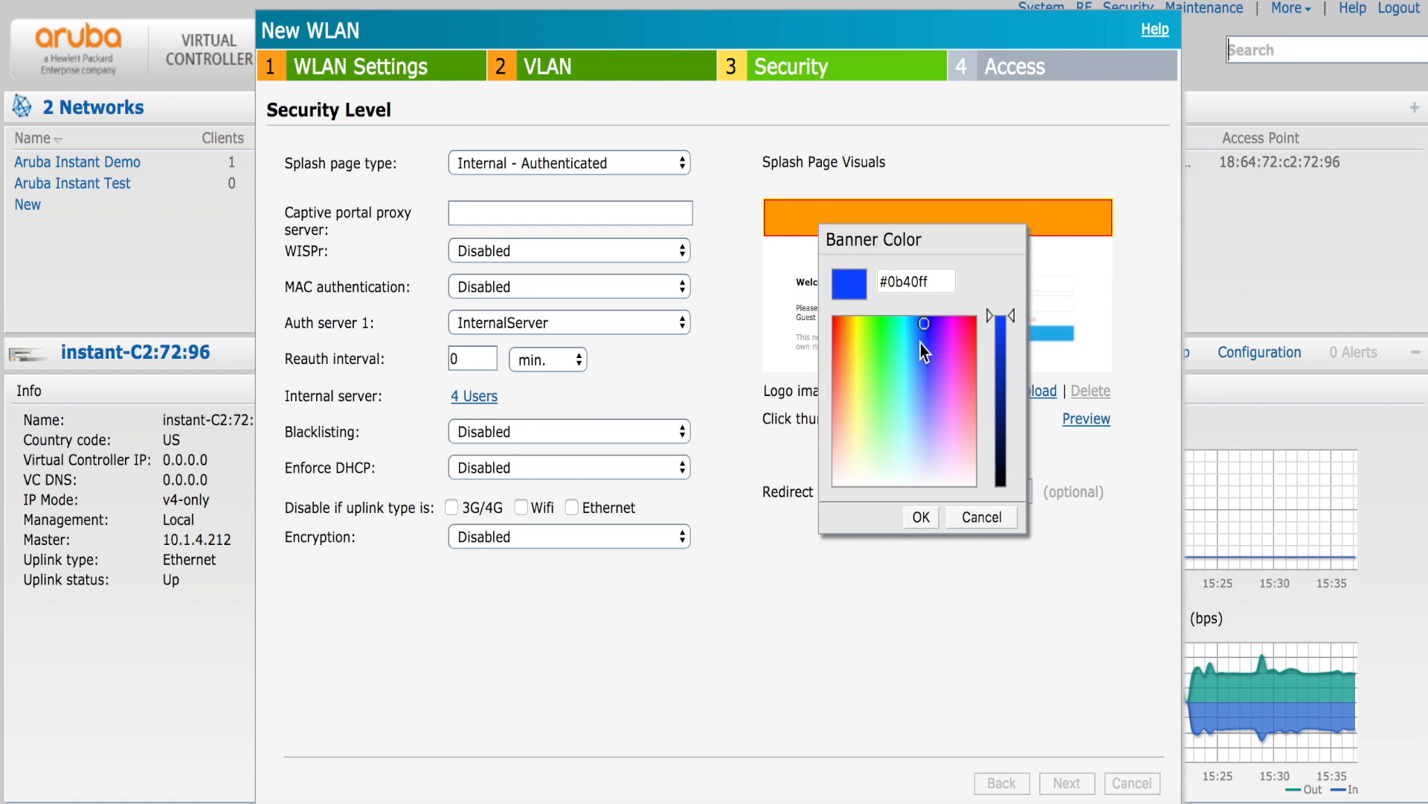
{"action": "left_click", "coordinate": [920, 518]}
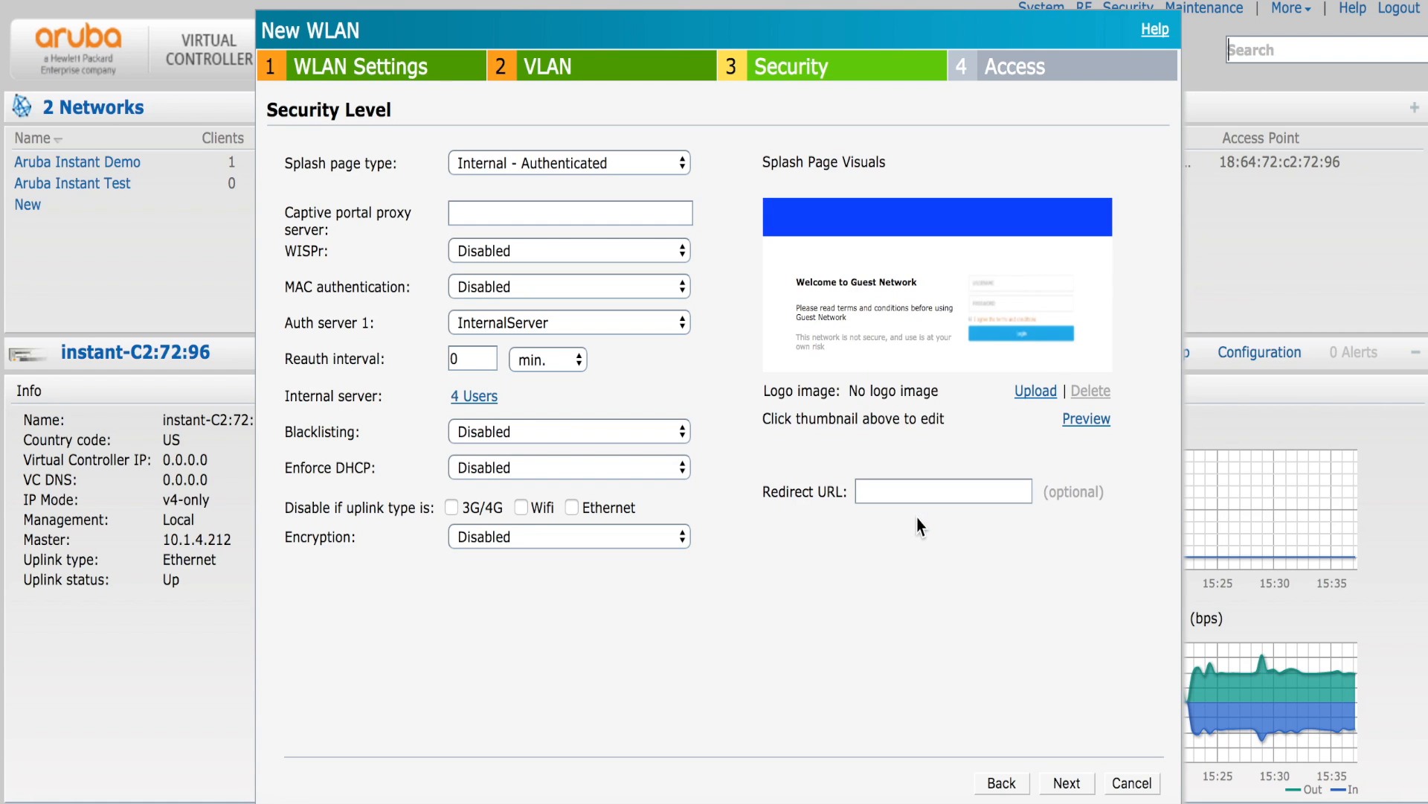
{"action": "left_click", "coordinate": [880, 287]}
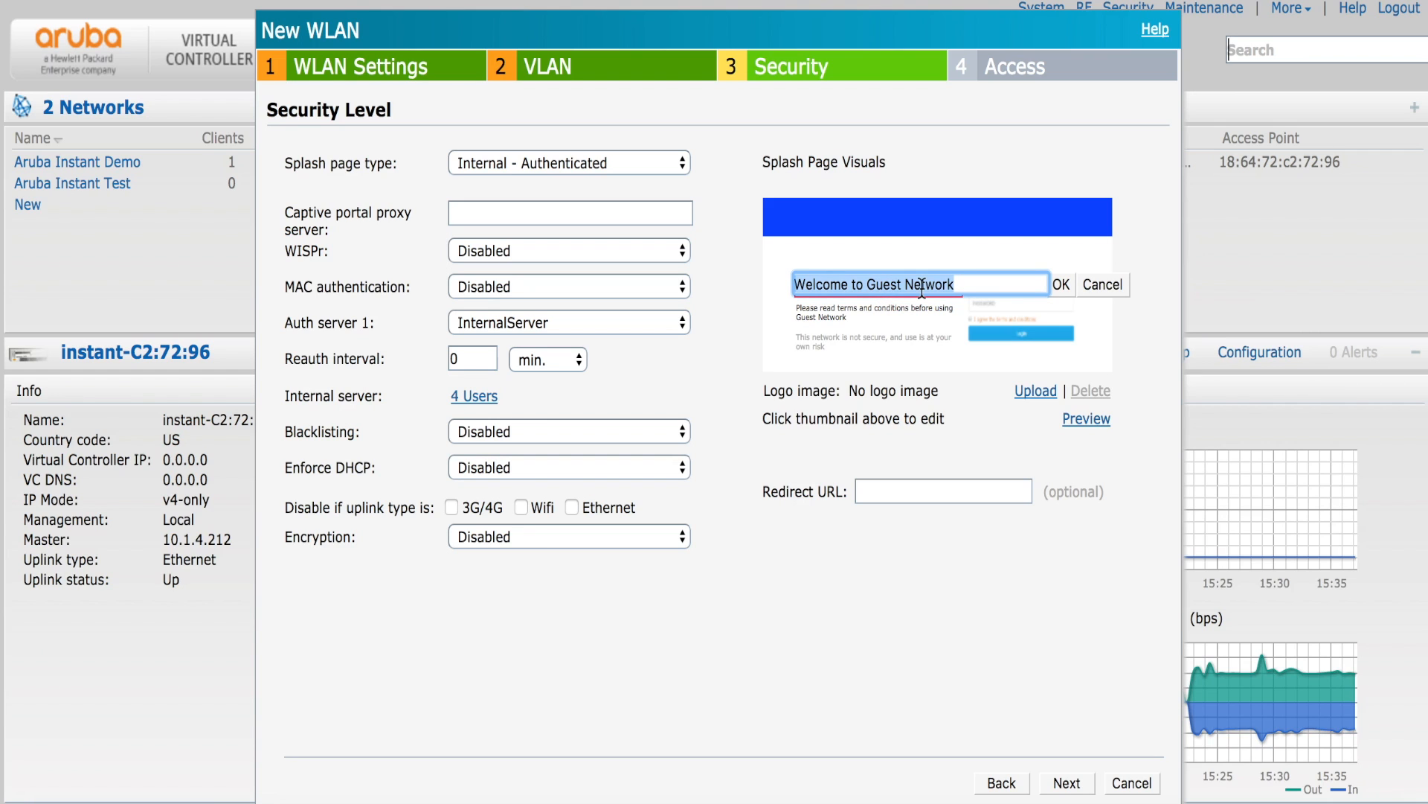
{"action": "type", "text": "Hell"}
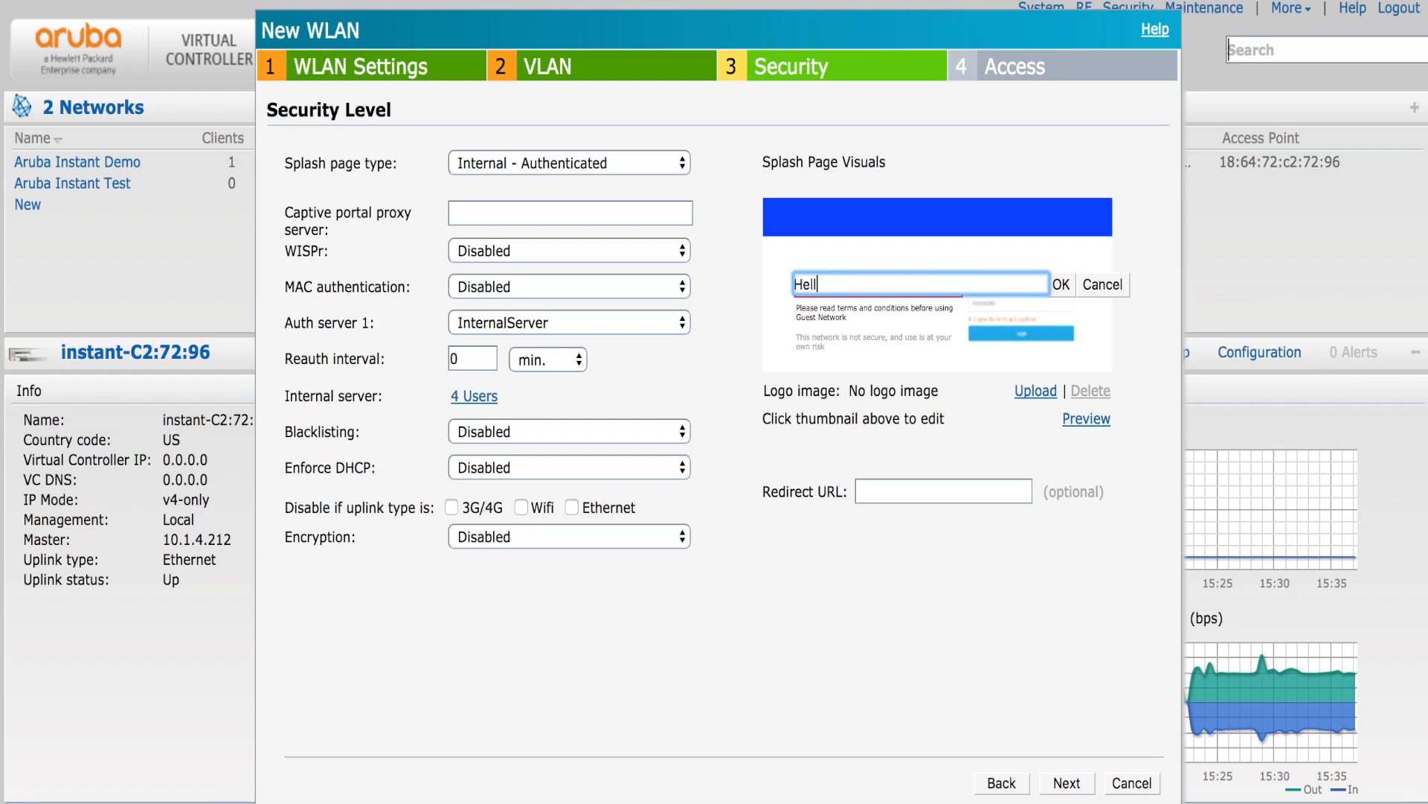
{"action": "type", "text": "o Guests!"}
{"action": "left_click", "coordinate": [1057, 284]}
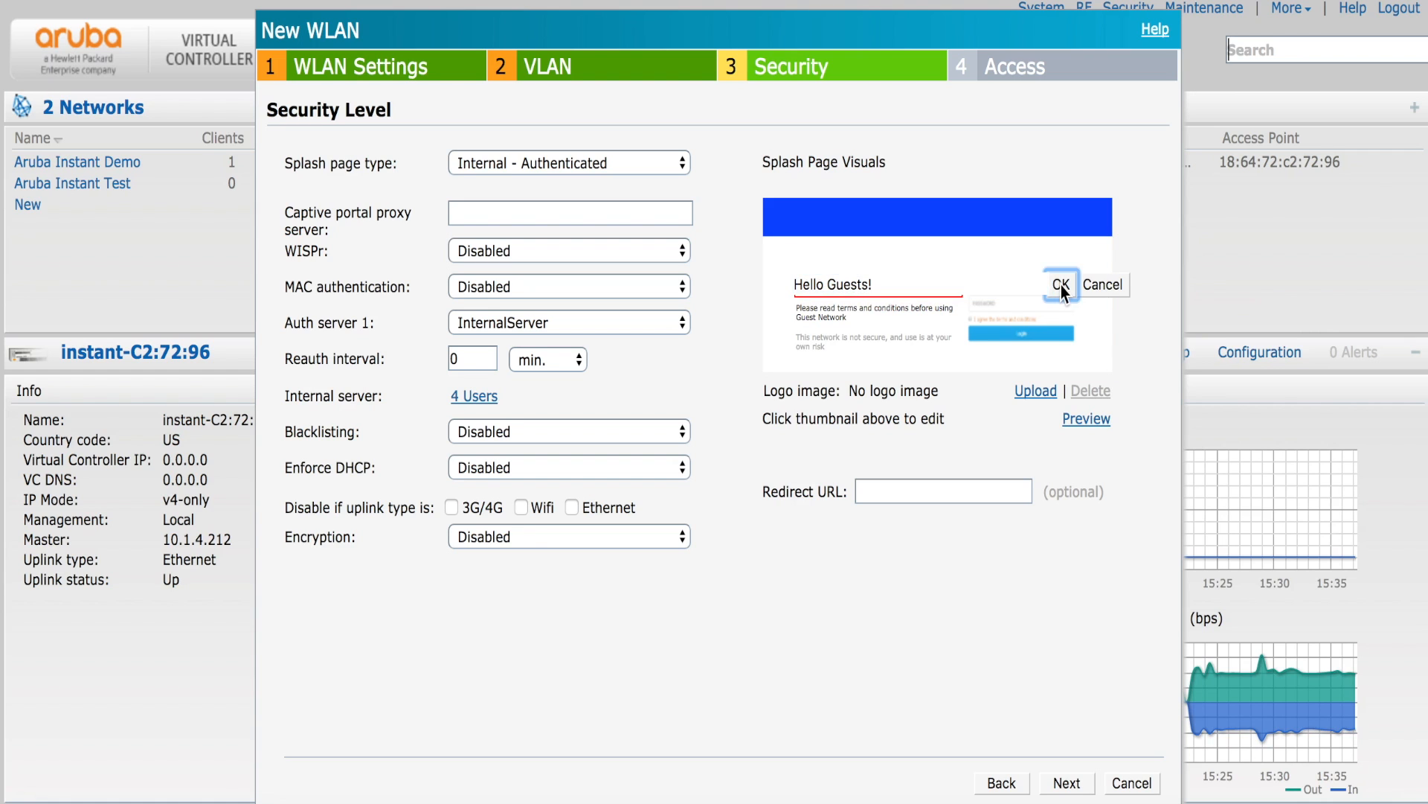
- Shorten the policy text to 'Please read terms and conditions' and preview the splash page
{"action": "left_click", "coordinate": [850, 313]}
{"action": "left_click", "coordinate": [1062, 377]}
{"action": "left_click_drag", "start_coordinate": [1061, 377], "coordinate": [865, 376]}
{"action": "key", "text": "BackSpace"}
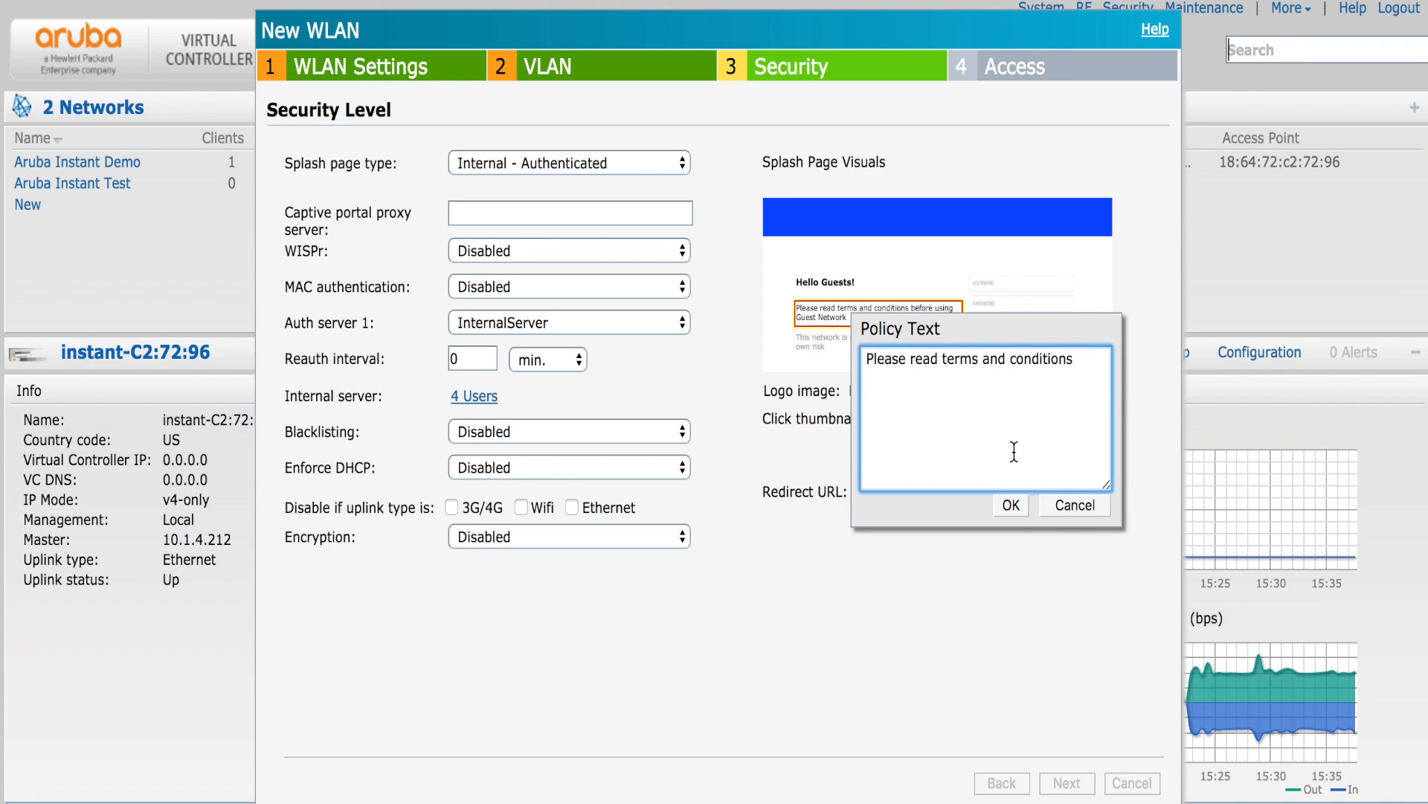
{"action": "left_click", "coordinate": [1005, 511]}
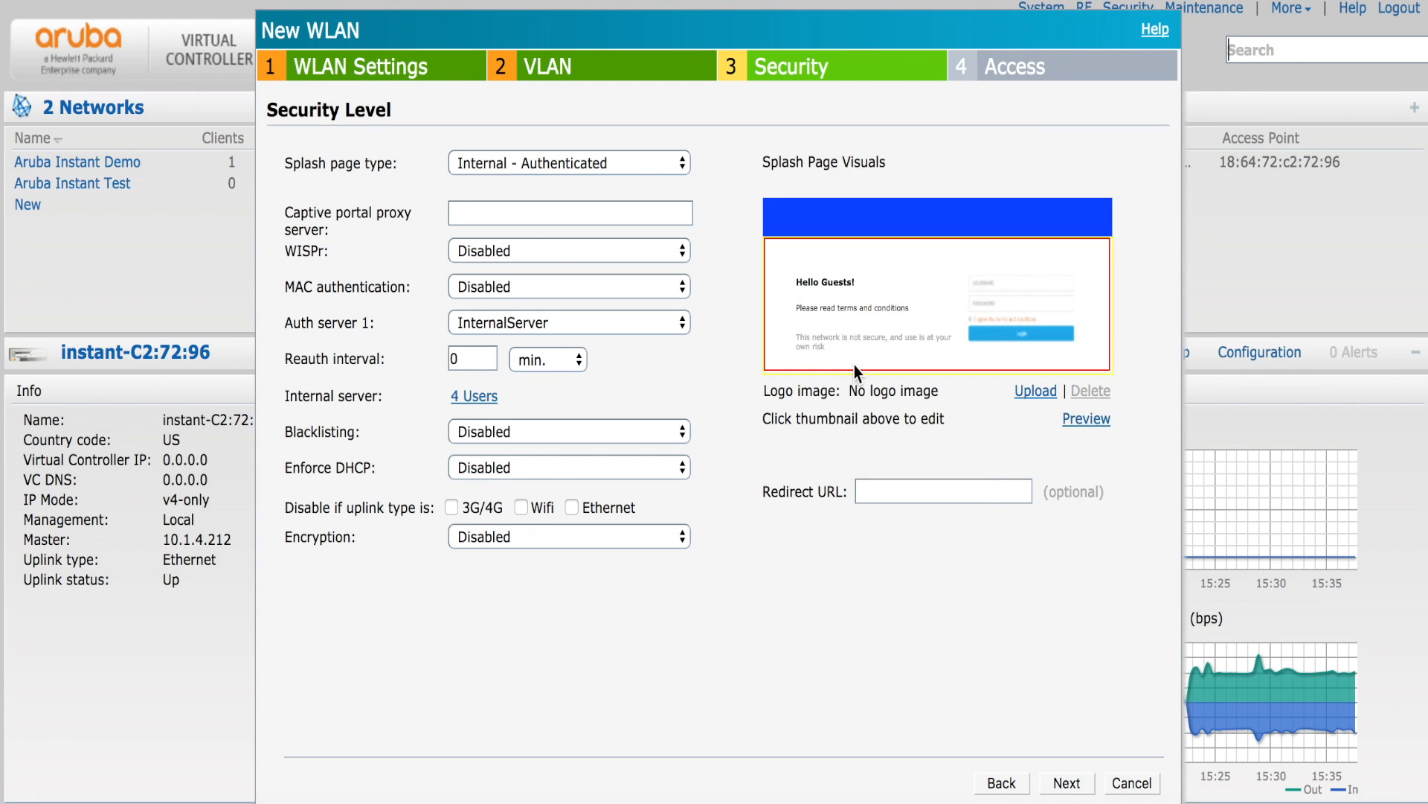
{"action": "left_click", "coordinate": [845, 341]}
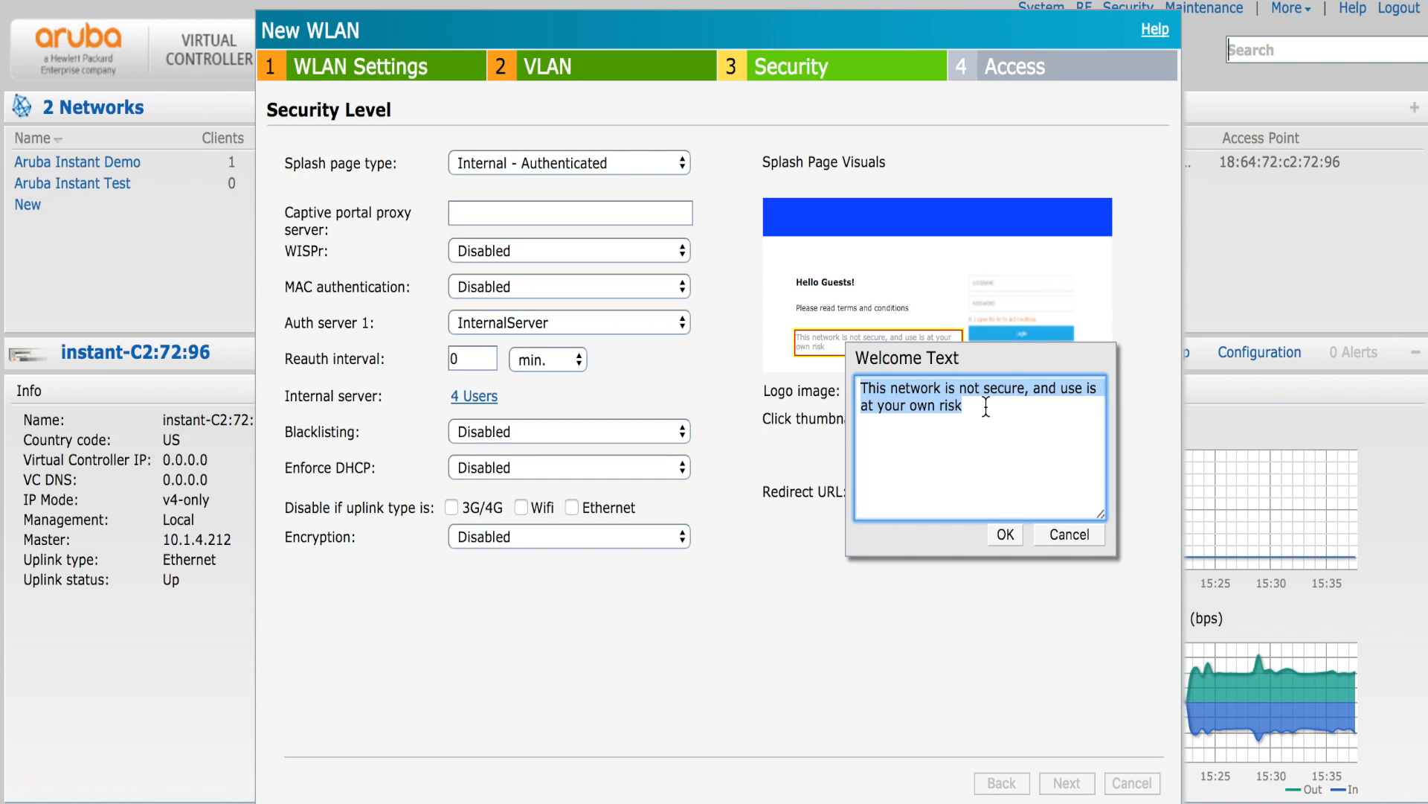
{"action": "left_click", "coordinate": [1005, 536]}
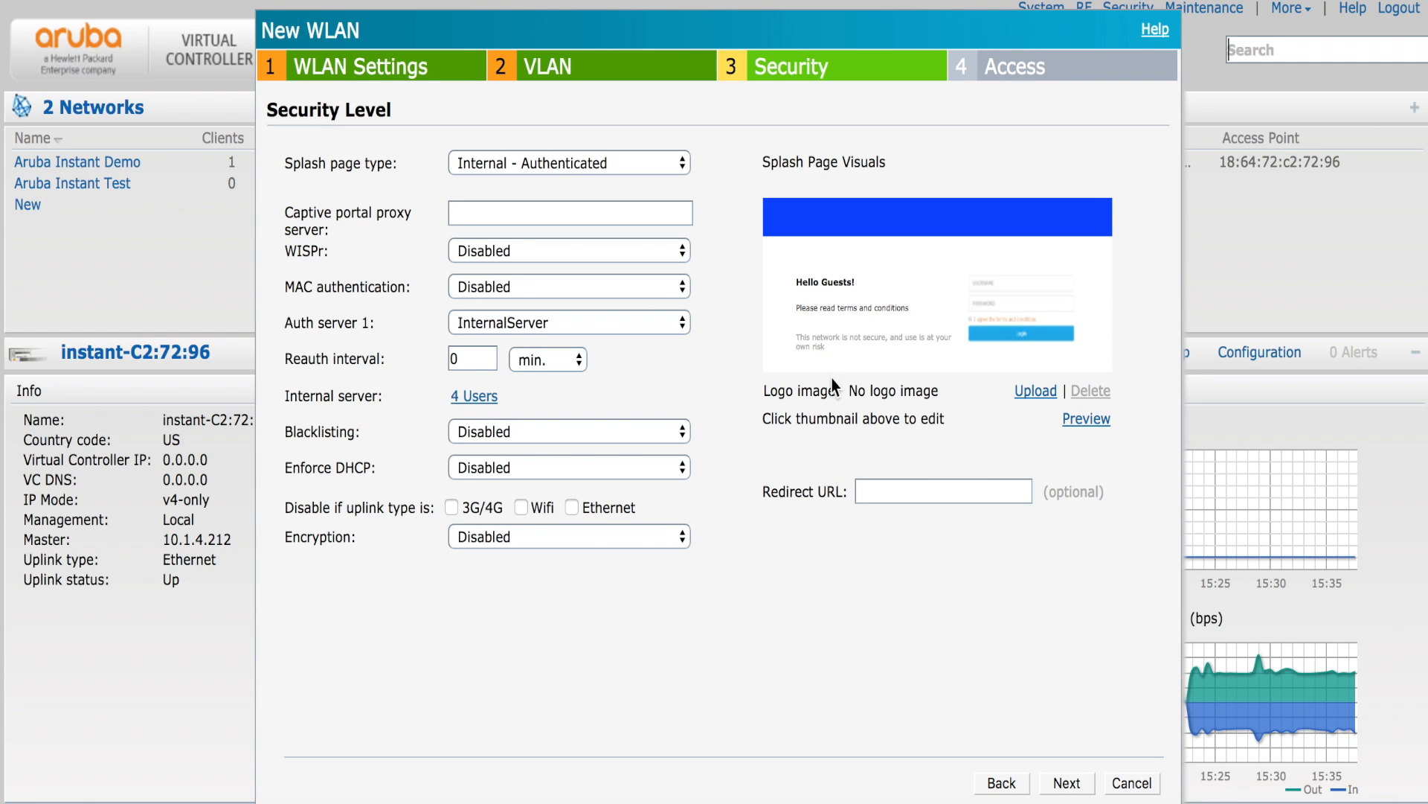
{"action": "left_click", "coordinate": [1082, 418]}
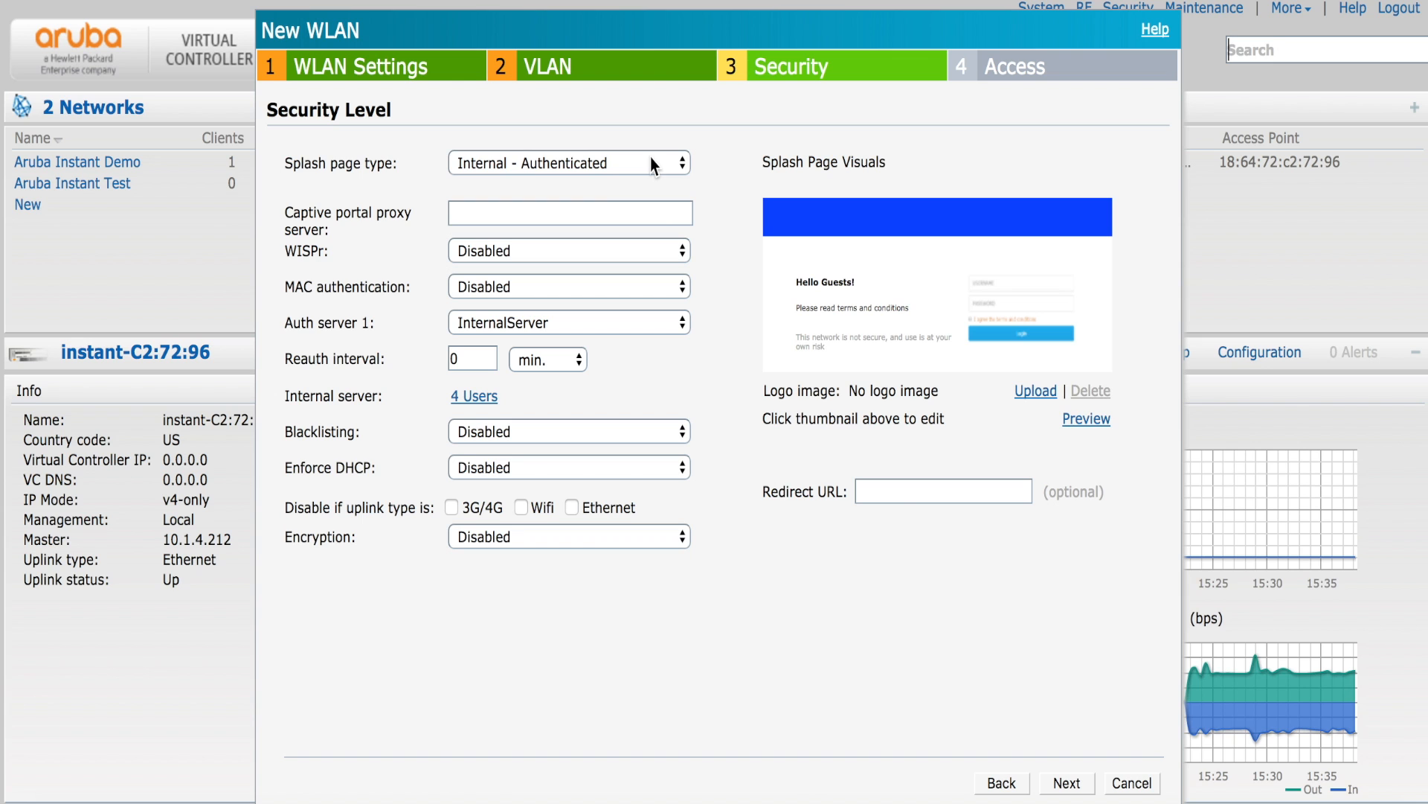
- Change the splash page type from Internal - Acknowledged to External, with no captive portal profile chosen
{"action": "left_click", "coordinate": [651, 160]}
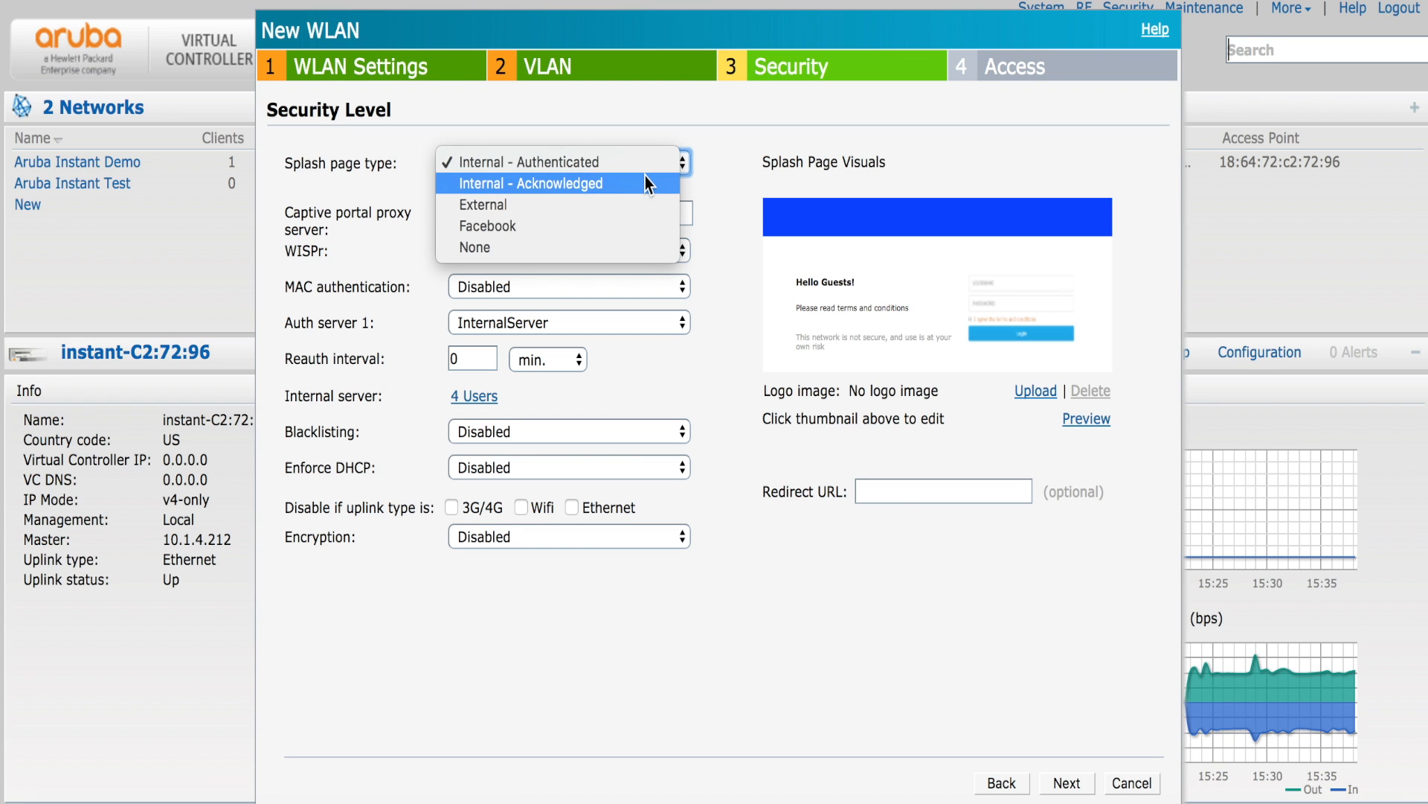
{"action": "left_click", "coordinate": [646, 178]}
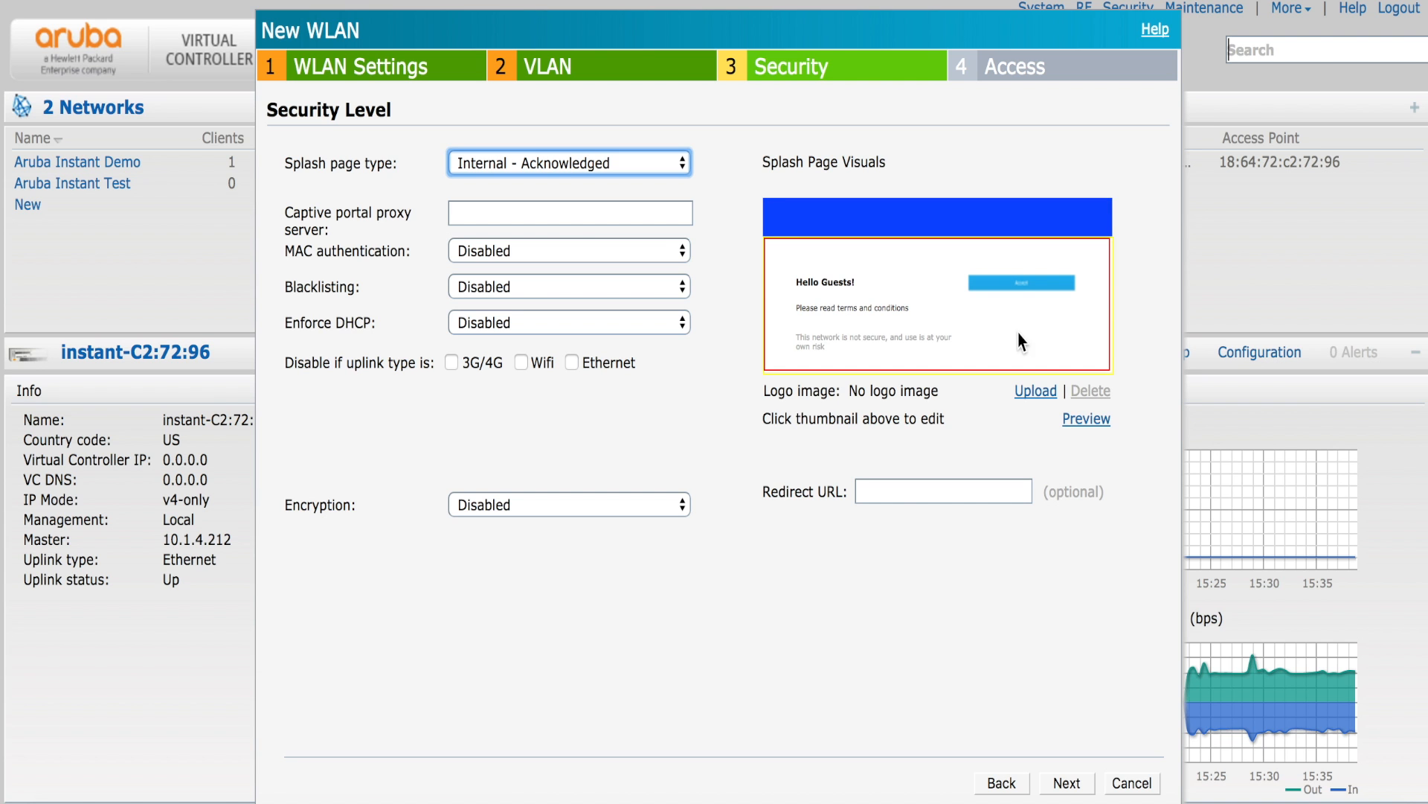
{"action": "left_click", "coordinate": [1087, 420]}
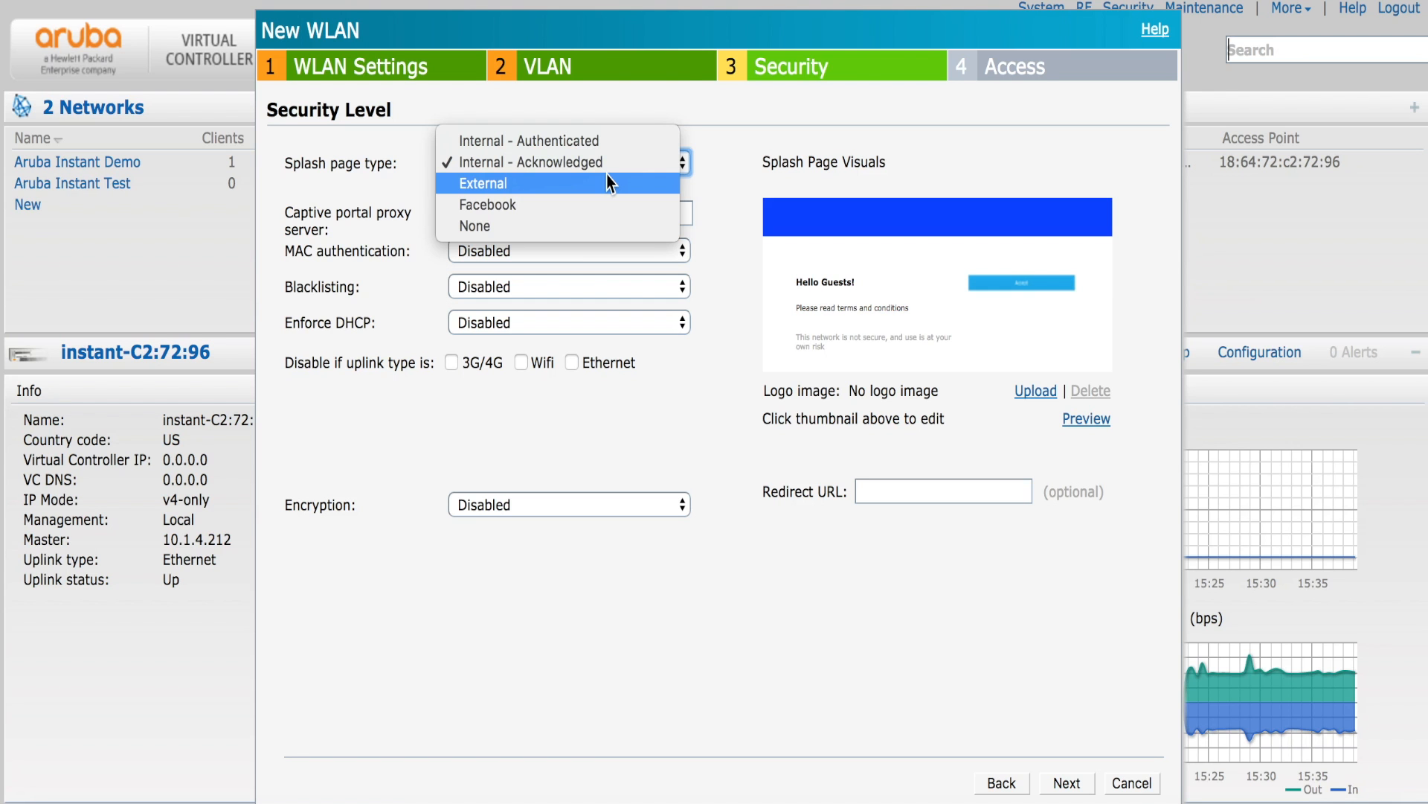
{"action": "left_click", "coordinate": [607, 175]}
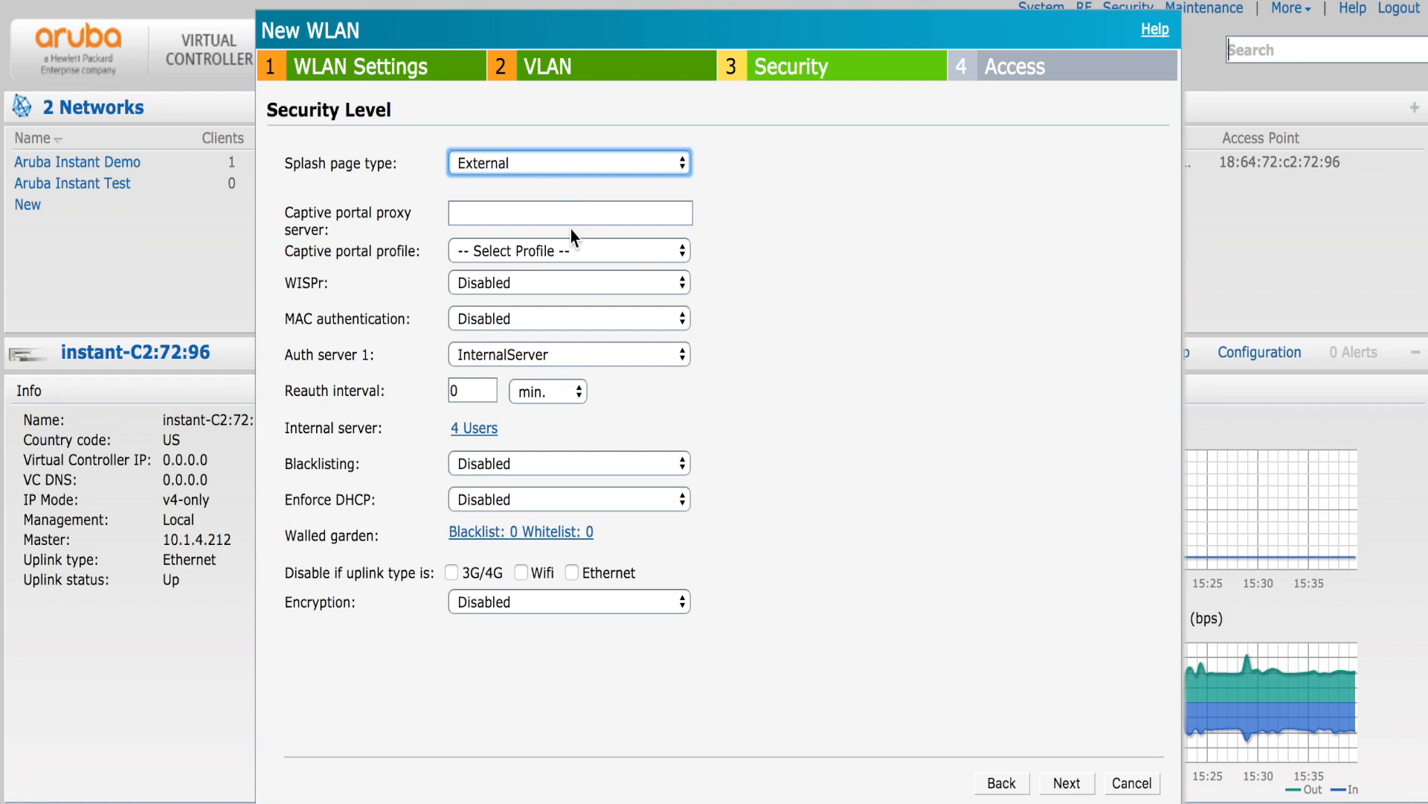
{"action": "left_click", "coordinate": [566, 253]}
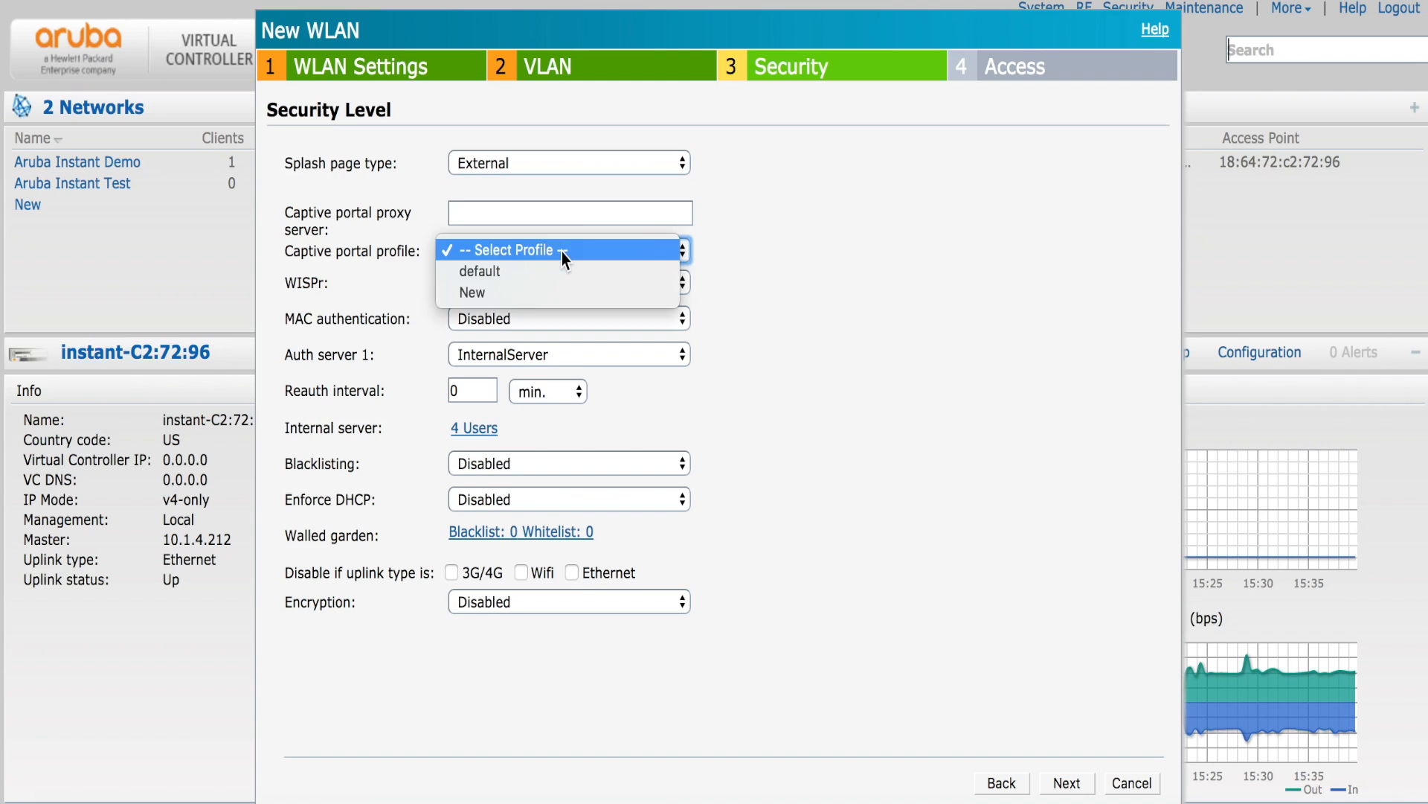
{"action": "left_click", "coordinate": [860, 222]}
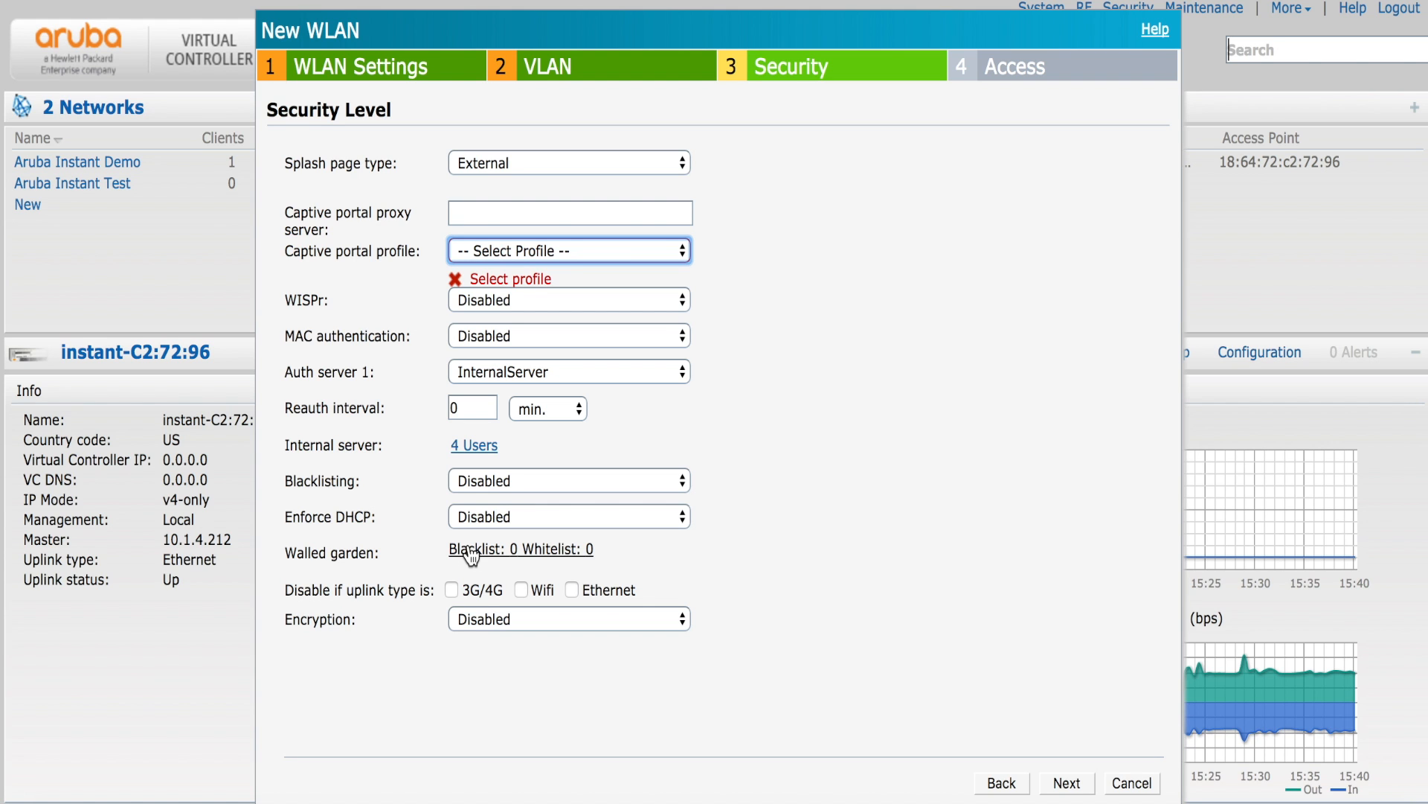
{"action": "left_click", "coordinate": [523, 553]}
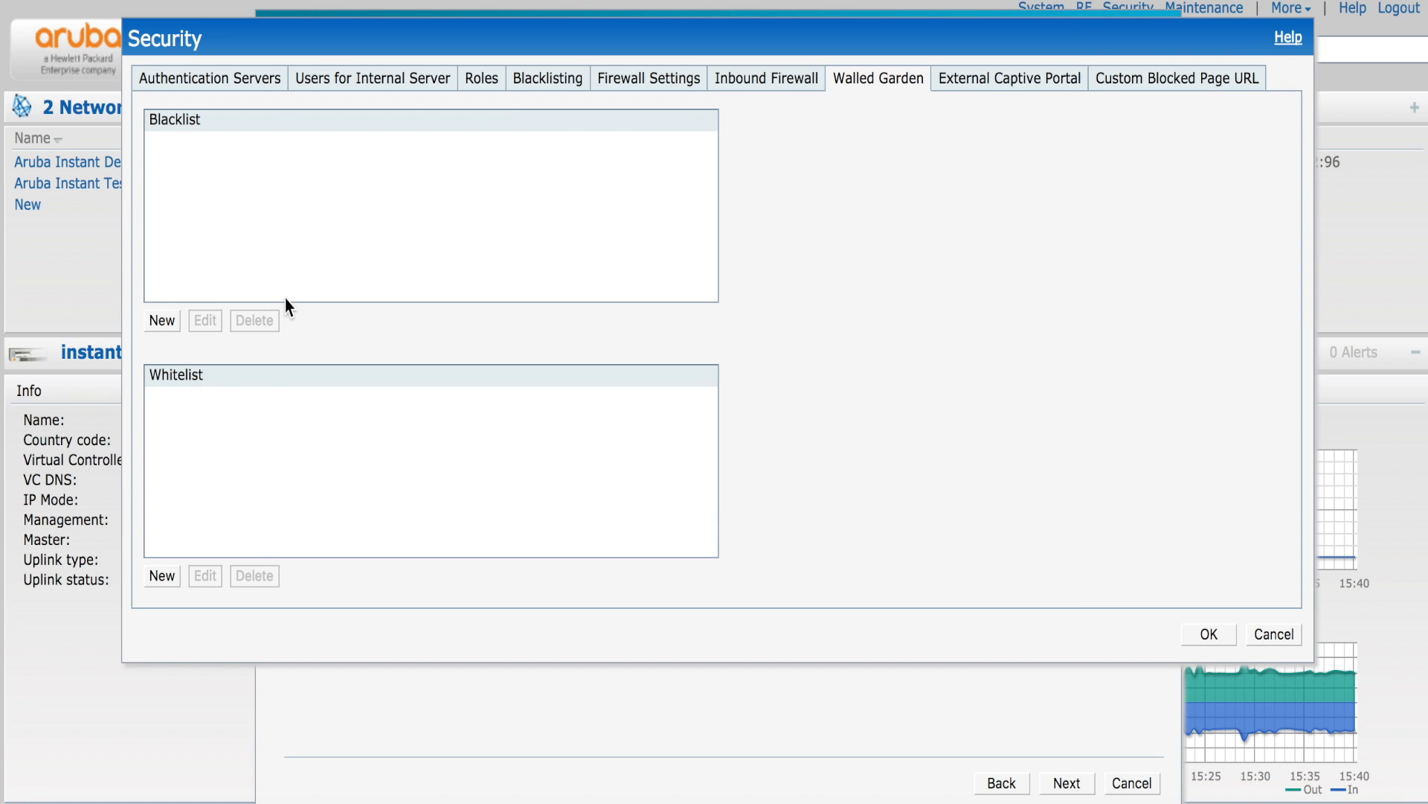
{"action": "left_click", "coordinate": [1279, 633]}
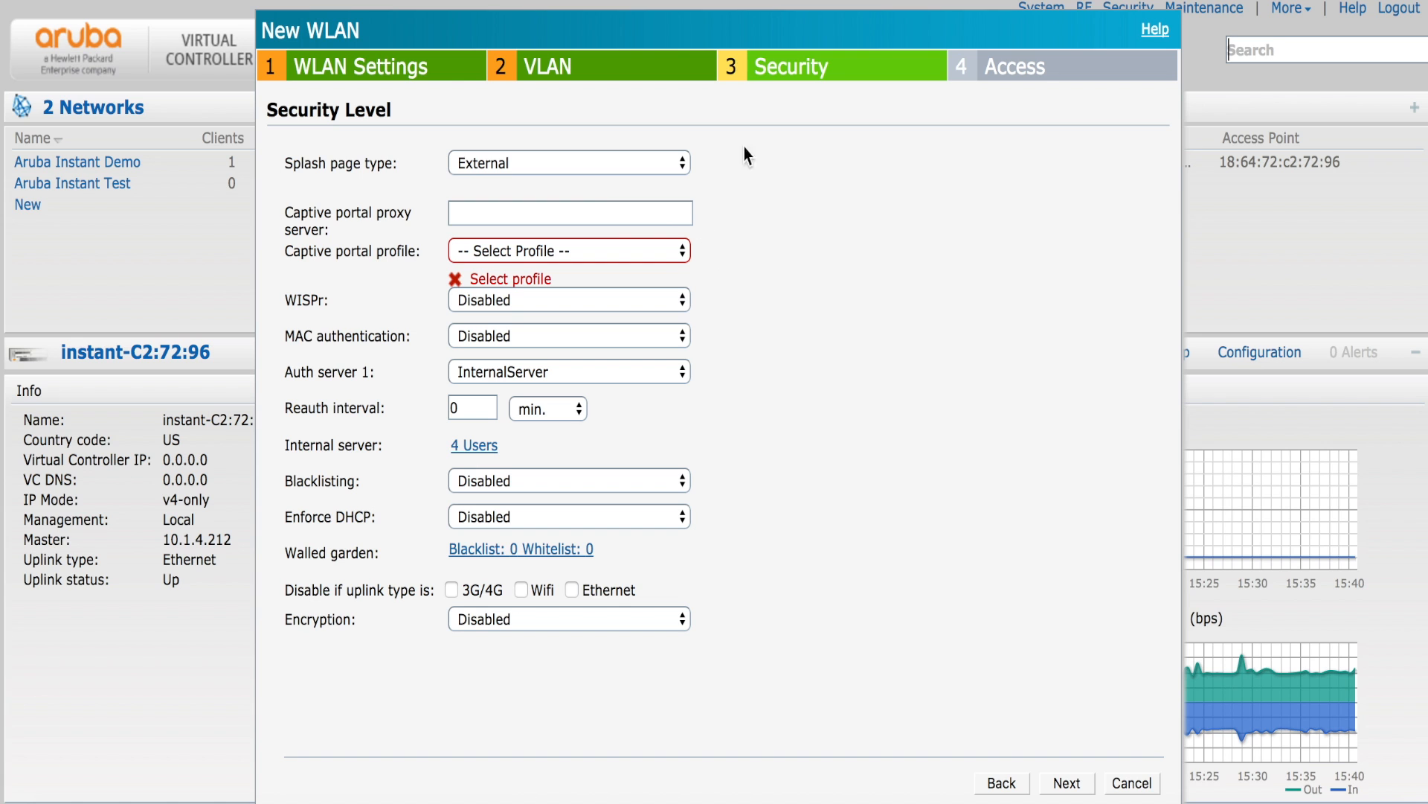
- Set the Guest network's splash page type to None
{"action": "left_click", "coordinate": [591, 168]}
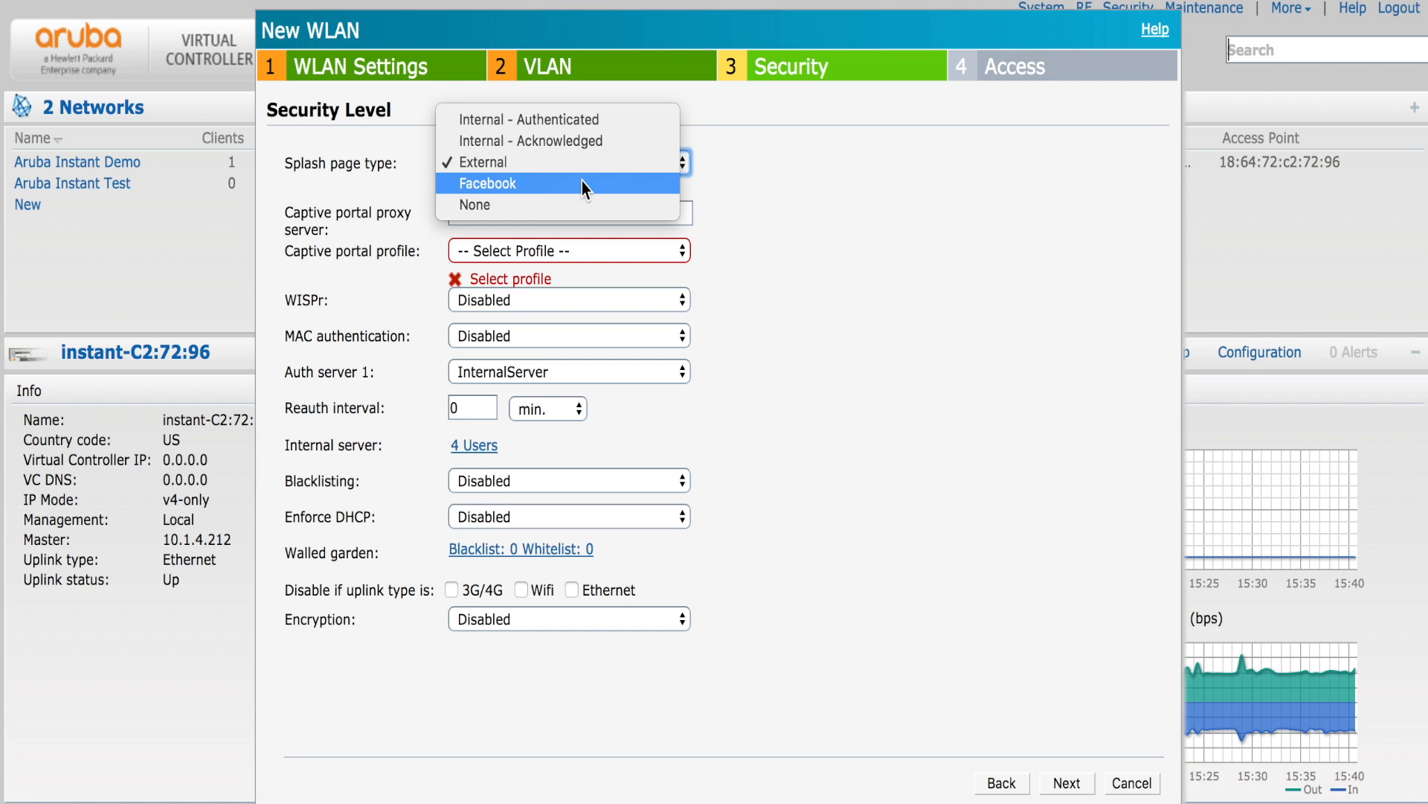
{"action": "left_click", "coordinate": [578, 187]}
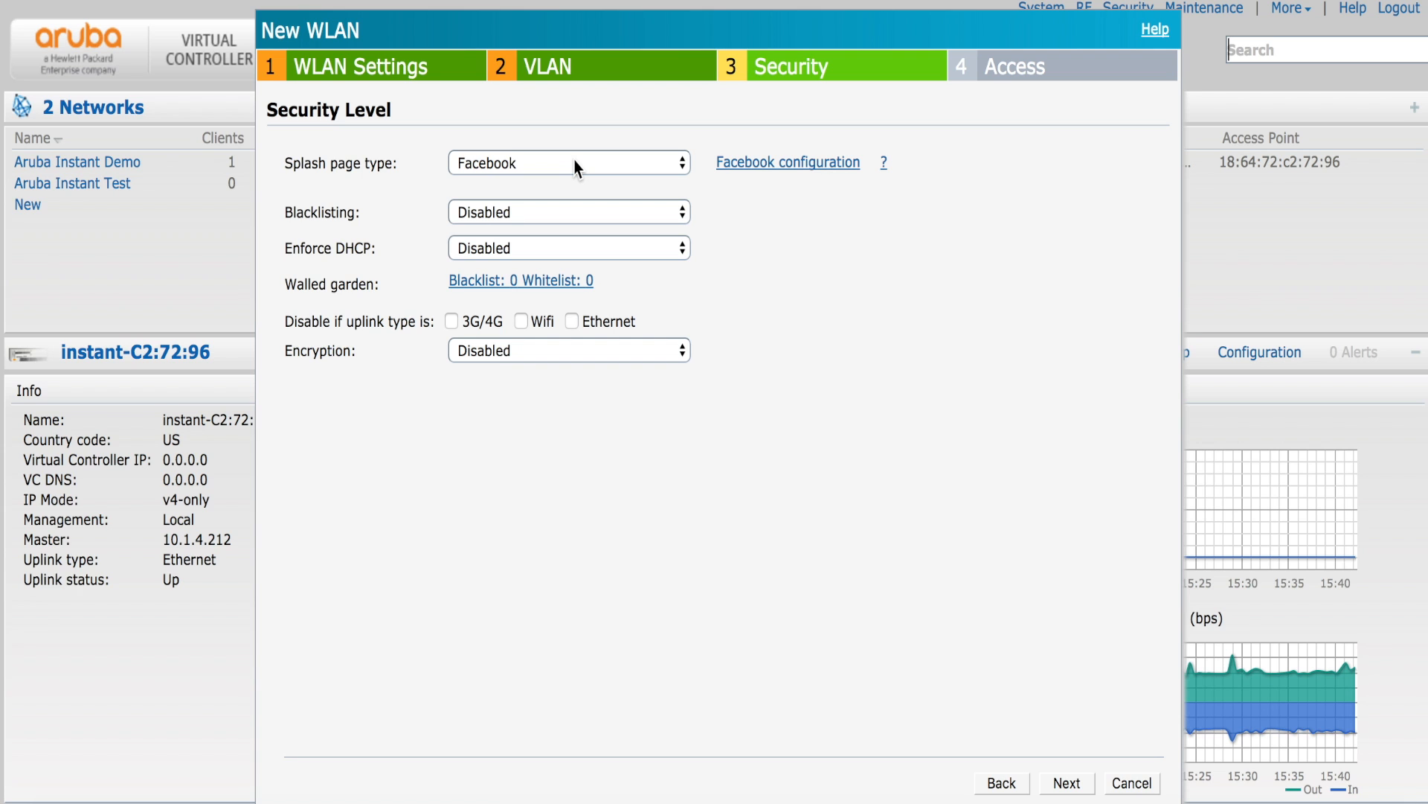
{"action": "left_click", "coordinate": [578, 168]}
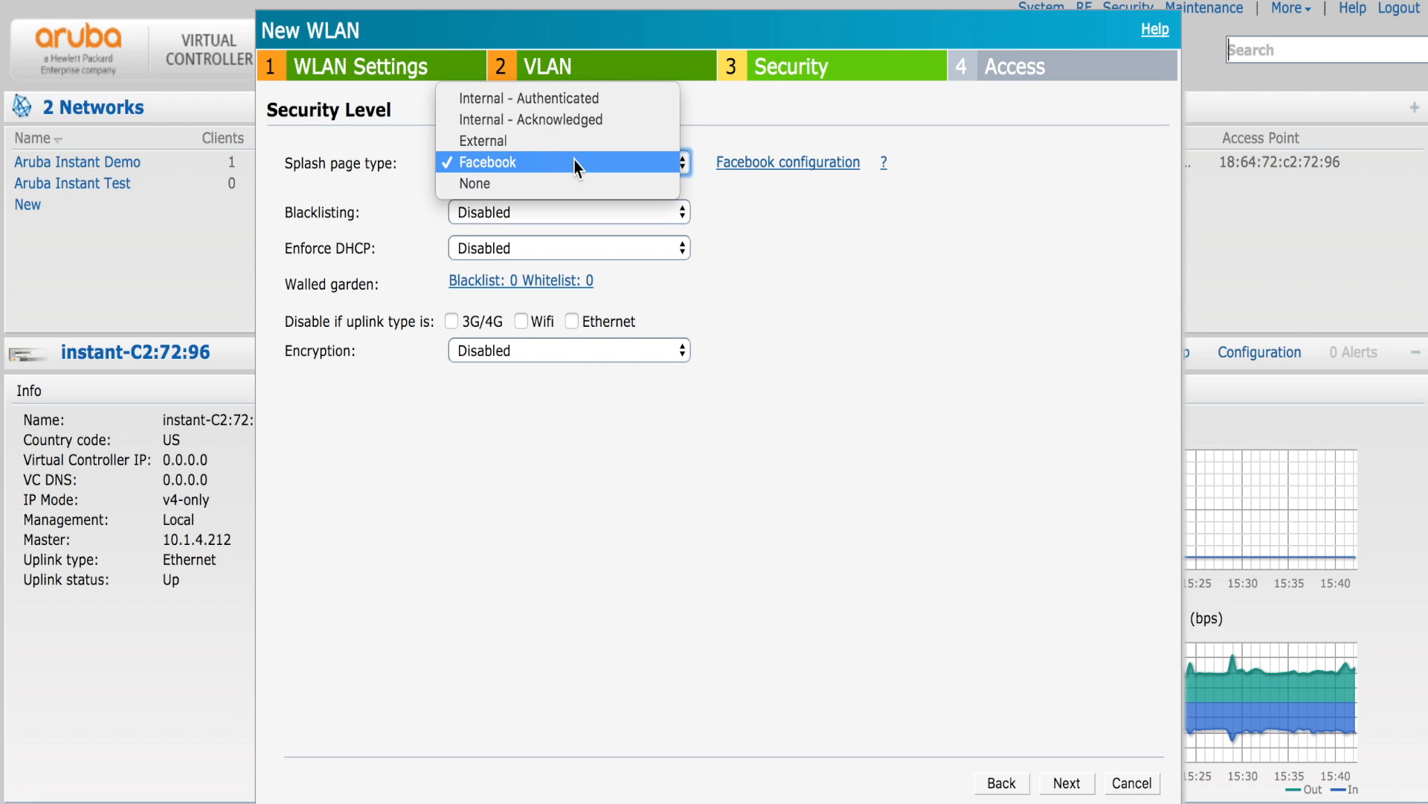
{"action": "left_click", "coordinate": [570, 176]}
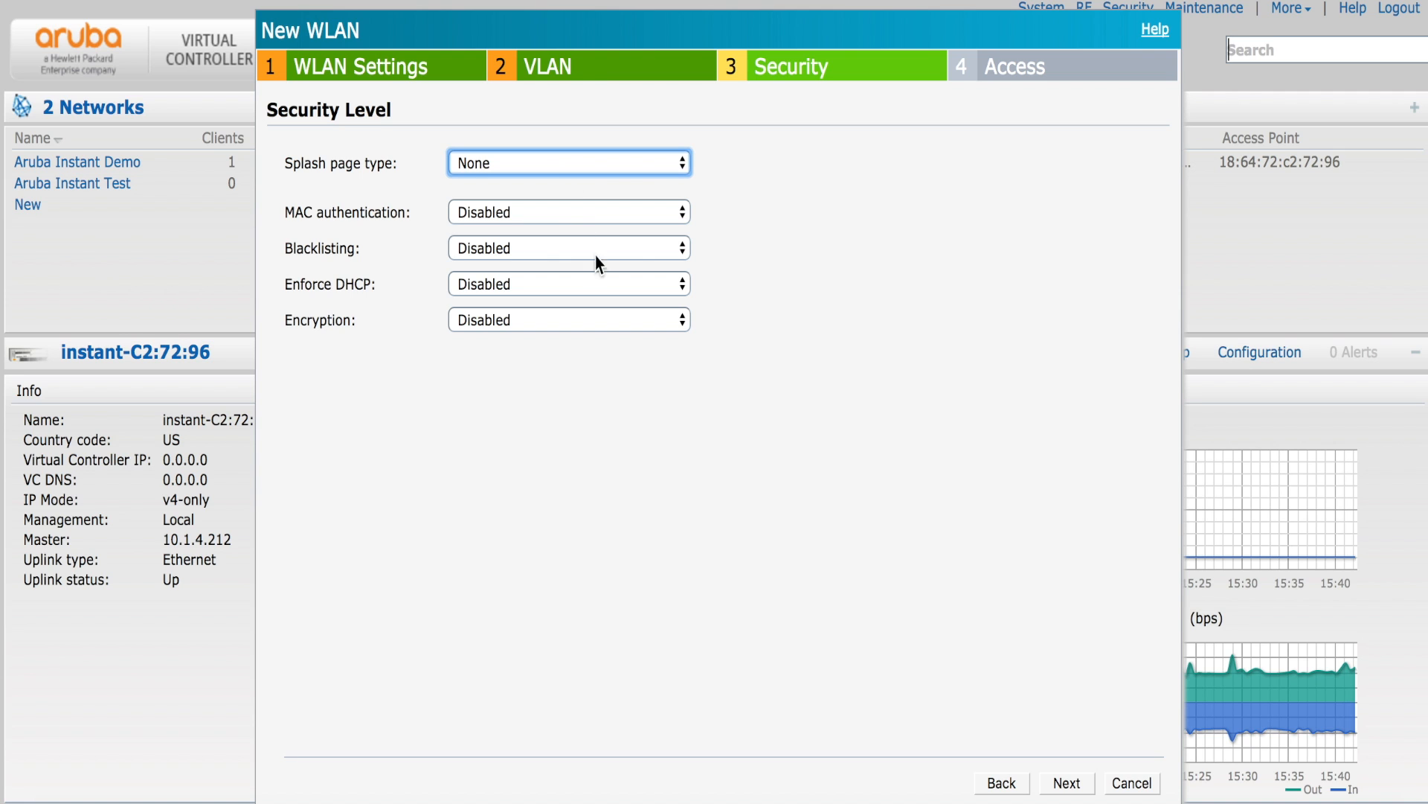
- Enable encryption with a WPA-2 Personal passphrase and finish creating the Guest network
{"action": "left_click", "coordinate": [636, 324]}
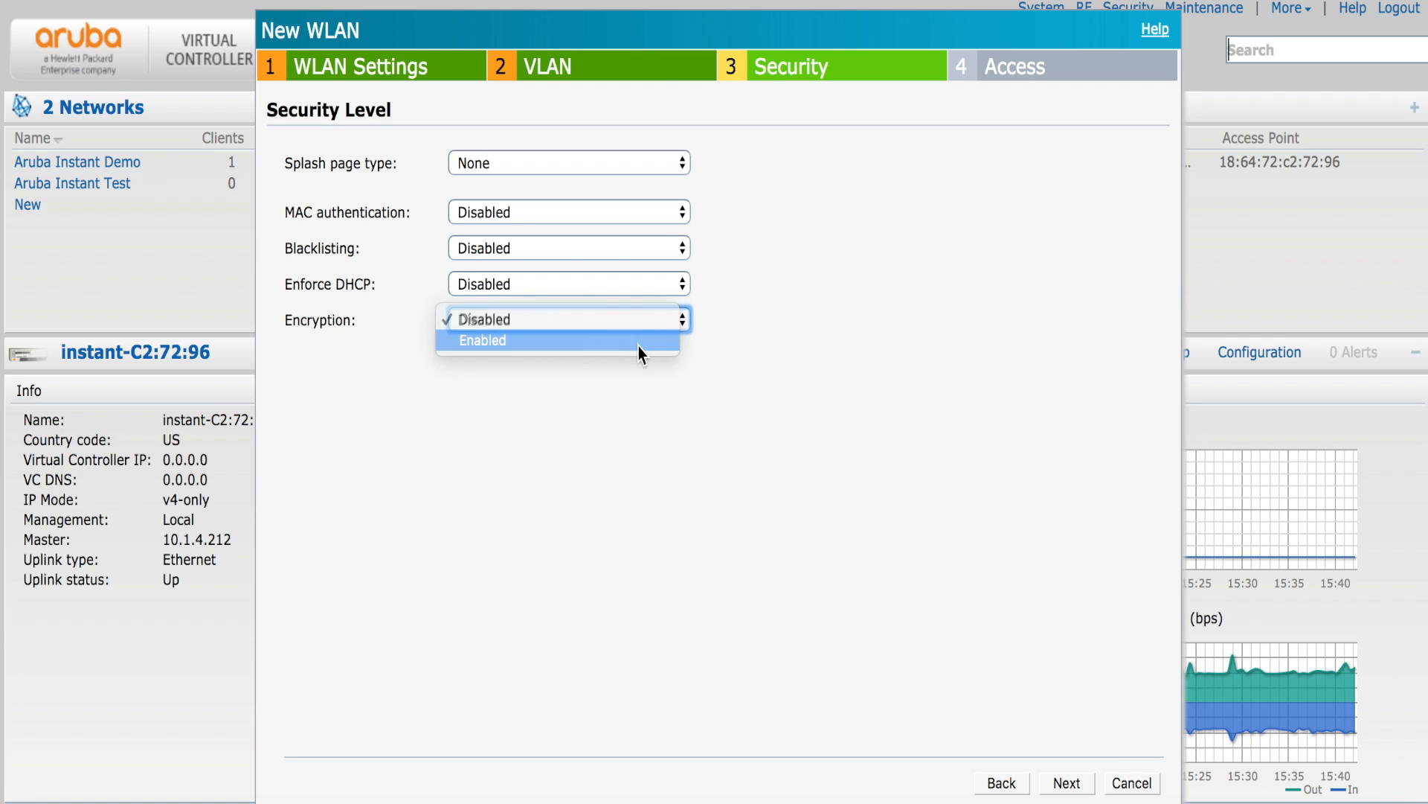
{"action": "left_click", "coordinate": [638, 346]}
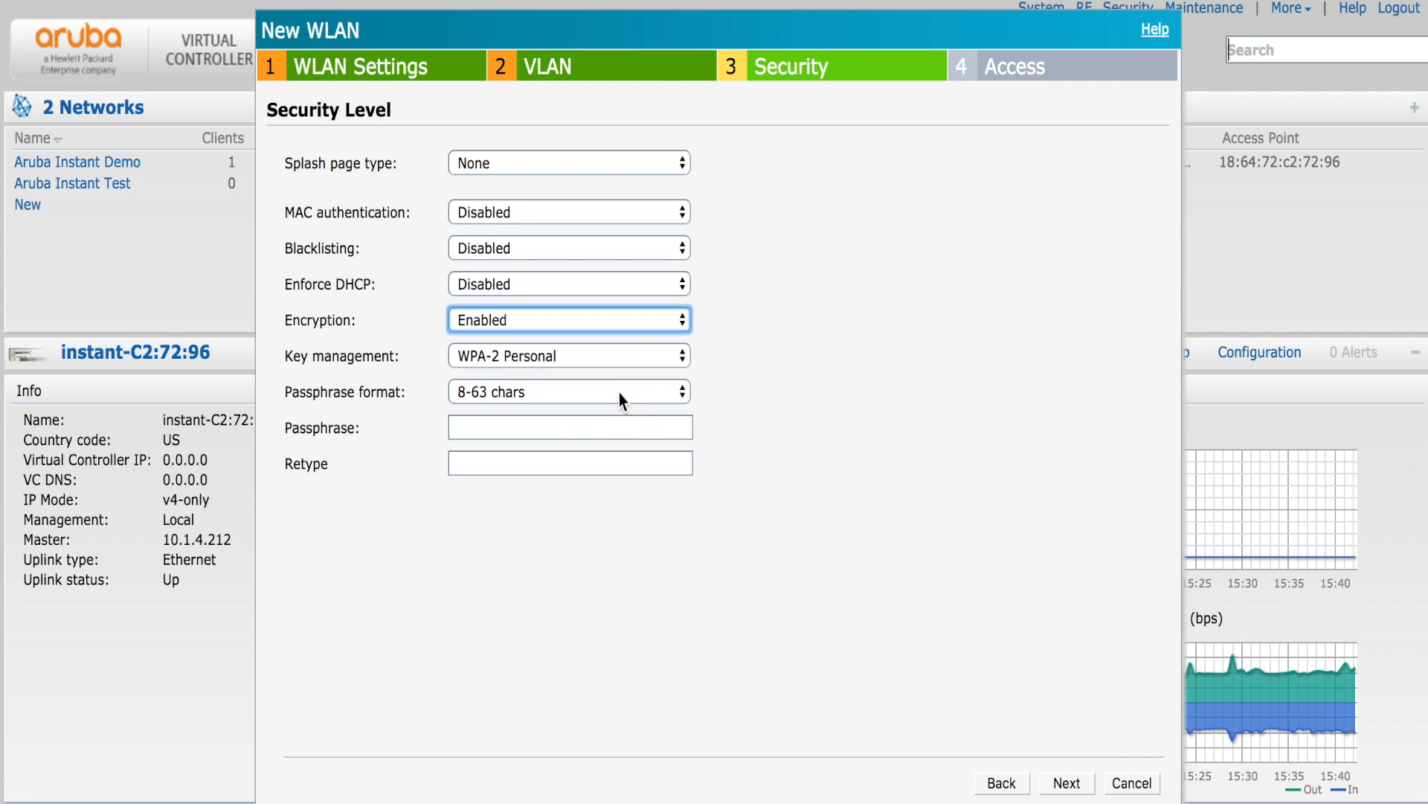
{"action": "left_click", "coordinate": [602, 428]}
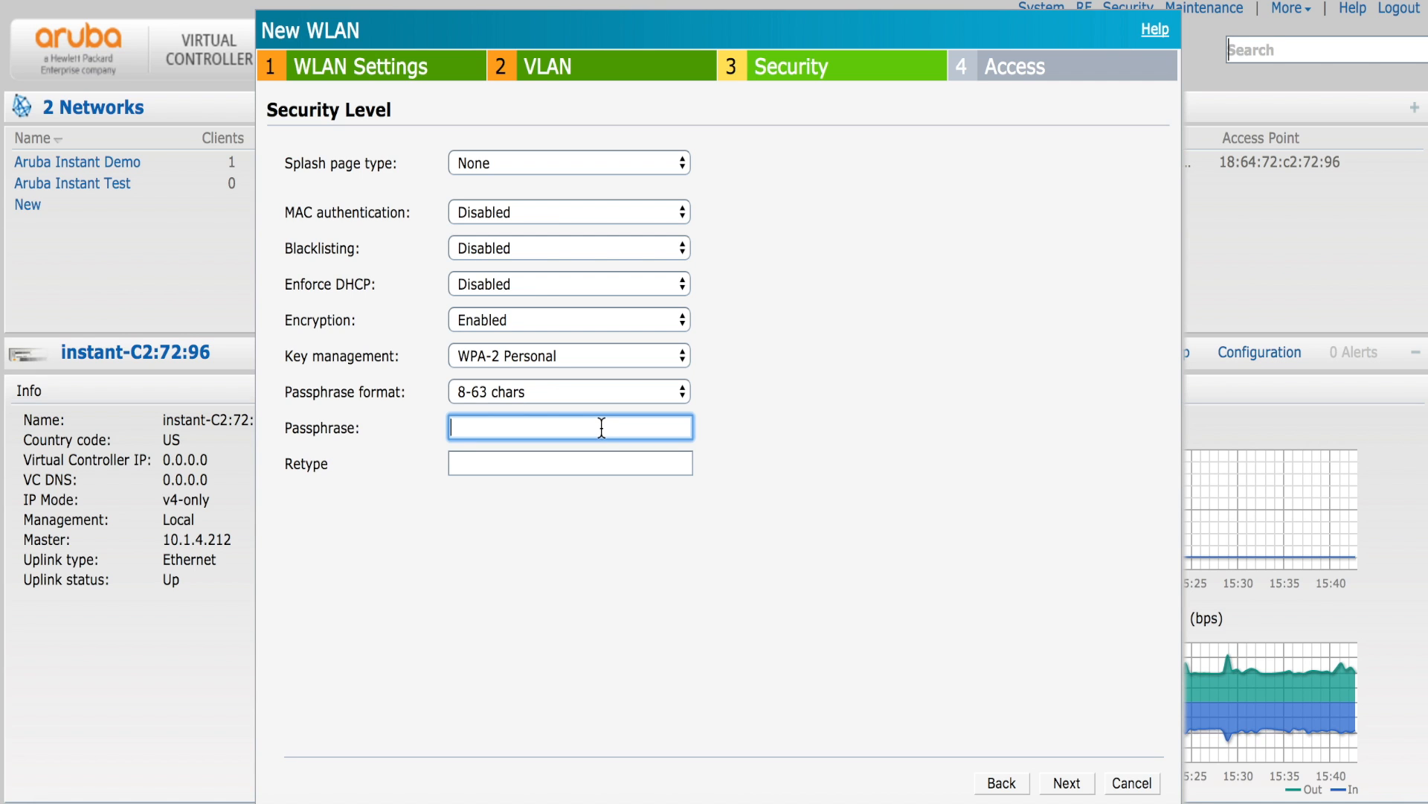
{"action": "type", "text": "••••••••"}
{"action": "key", "text": "Tab"}
{"action": "type", "text": "•••••"}
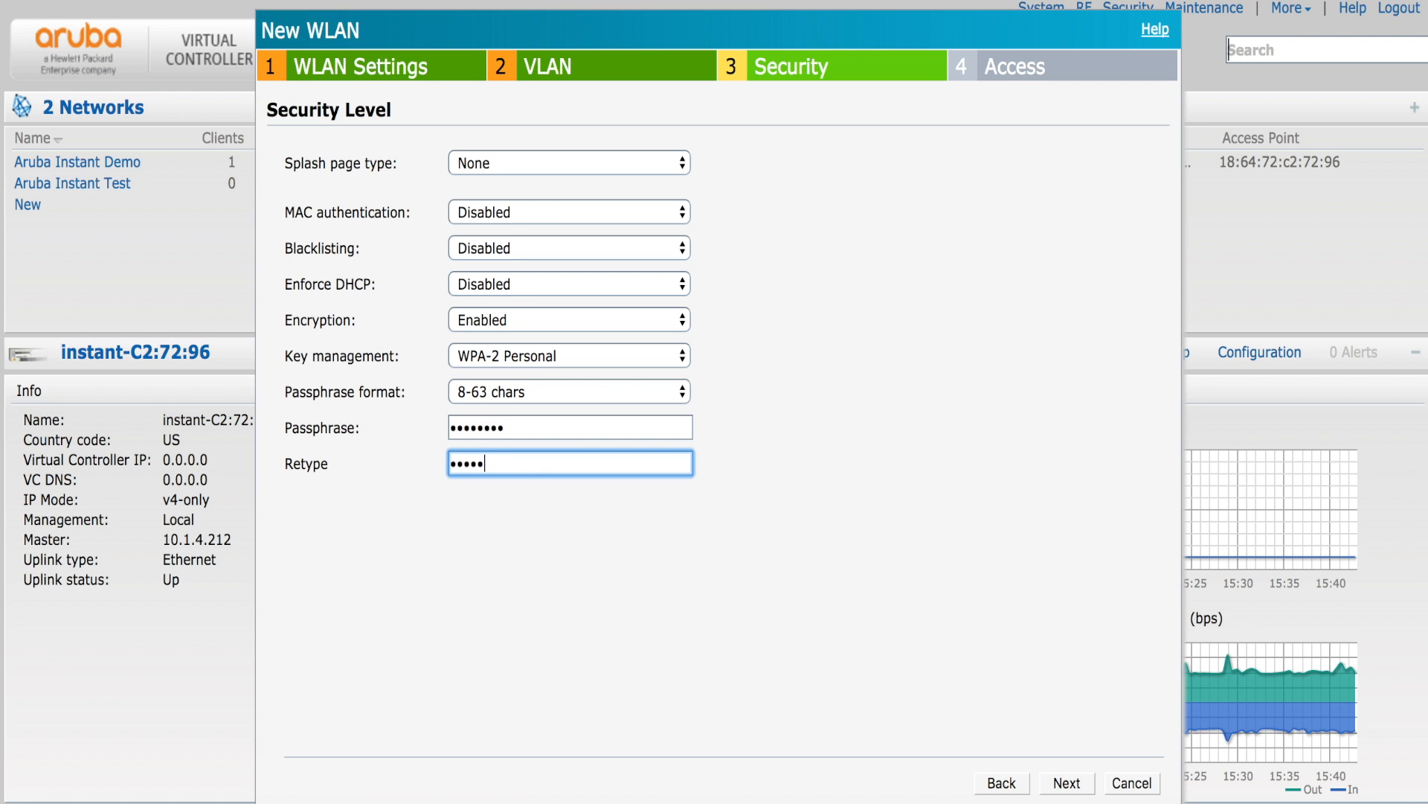
{"action": "type", "text": "•••"}
{"action": "left_click", "coordinate": [1062, 787]}
{"action": "left_click", "coordinate": [1062, 787]}
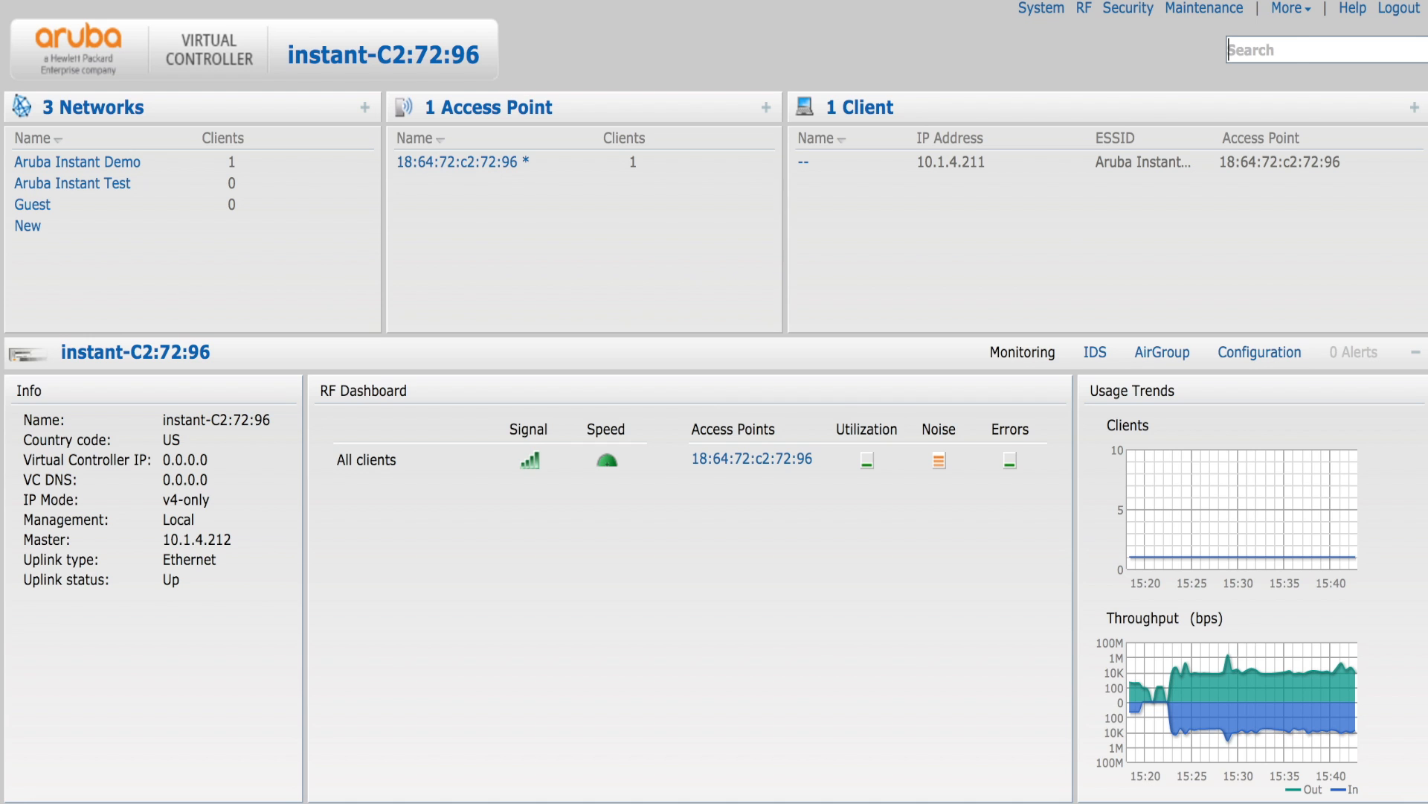
- Join the Guest Wi-Fi network from the macOS menu, checking the passphrase before submitting
{"action": "left_click", "coordinate": [995, 0]}
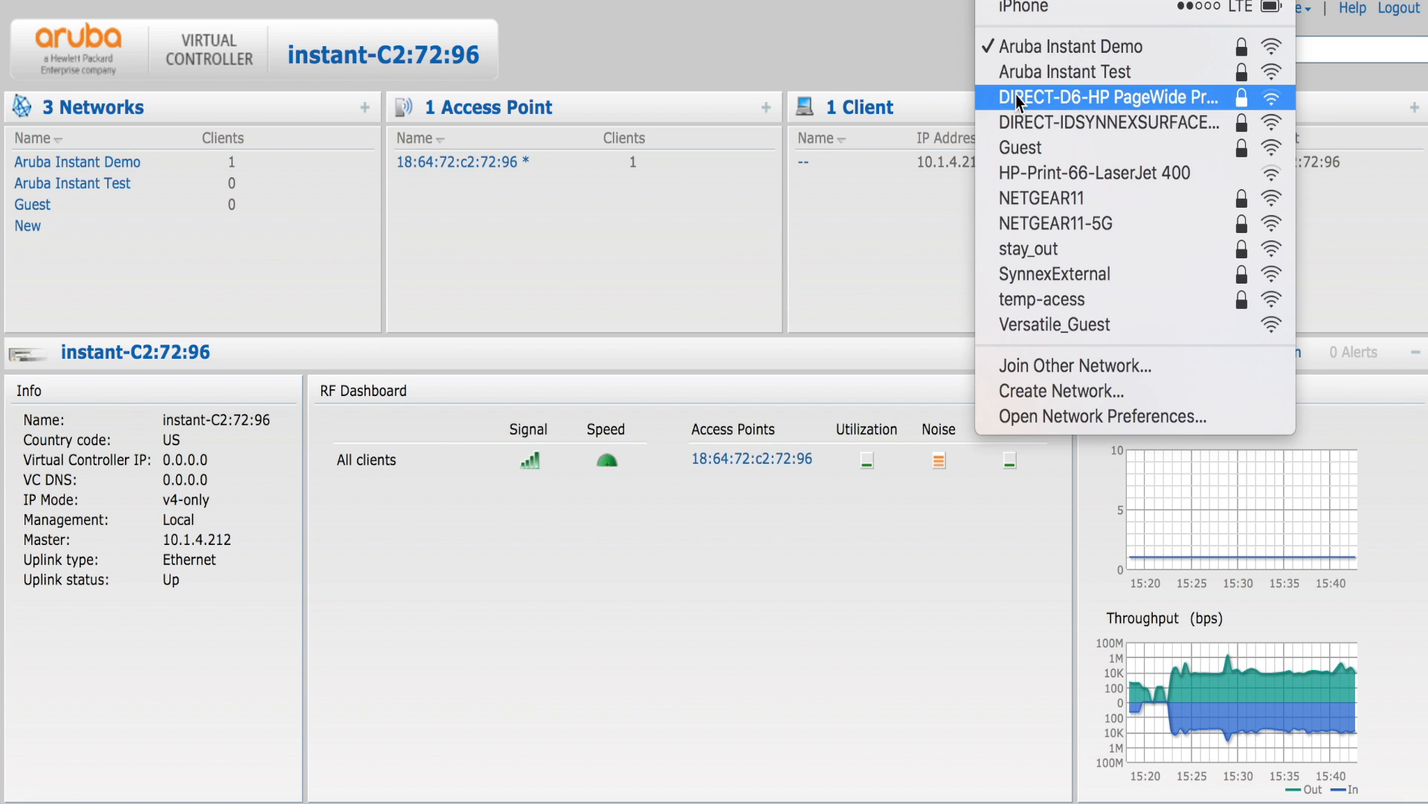
{"action": "left_click", "coordinate": [1030, 152]}
{"action": "type", "text": "•••••••"}
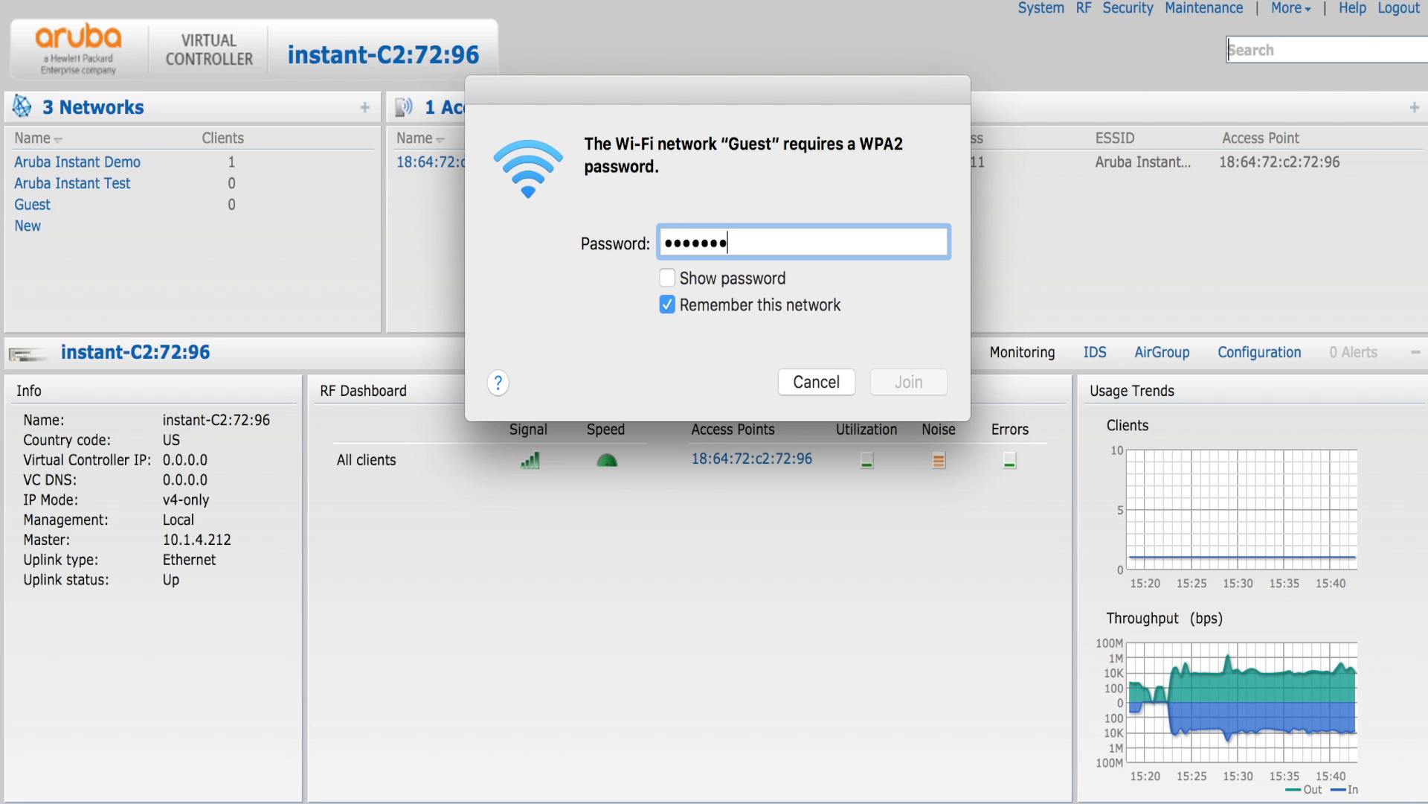
{"action": "type", "text": "•"}
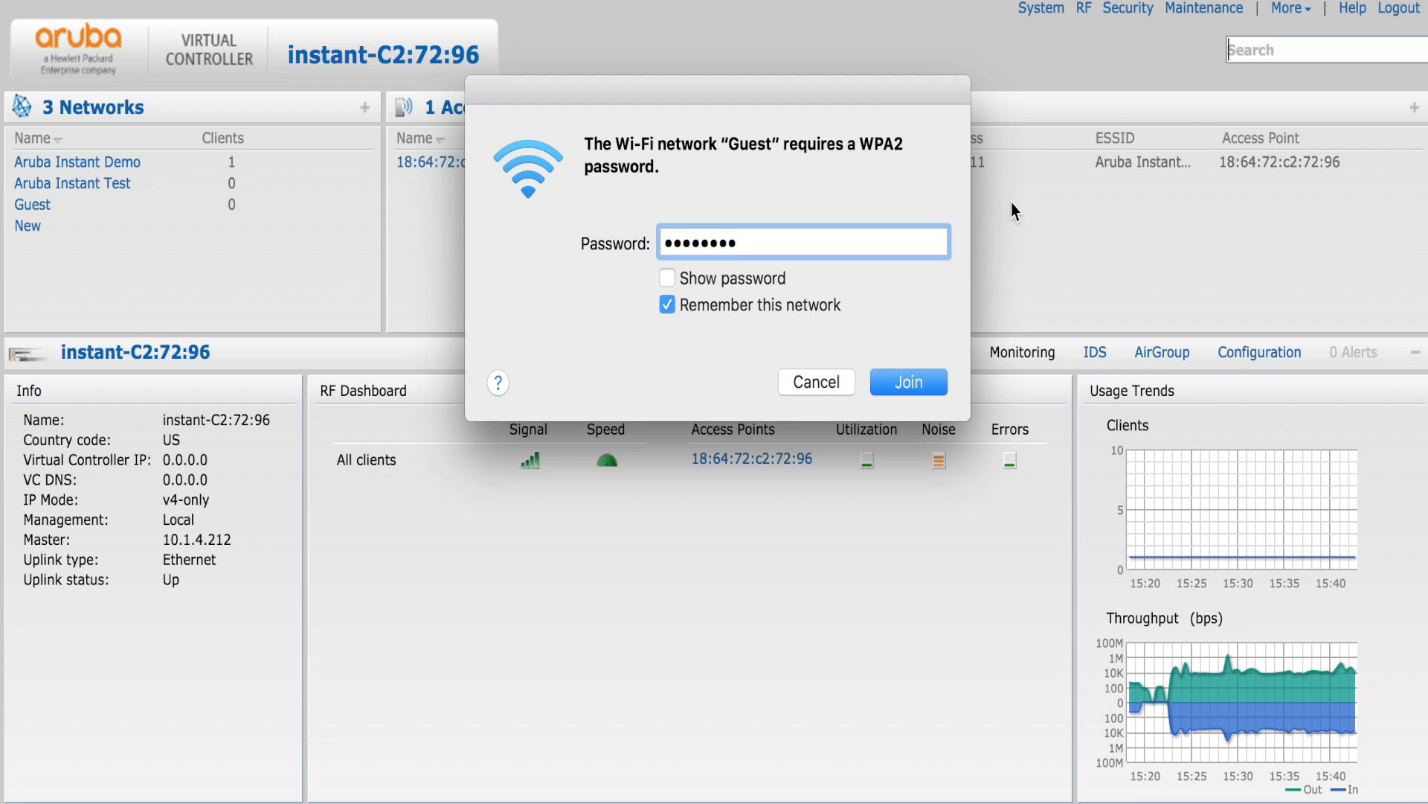
{"action": "left_click", "coordinate": [668, 281]}
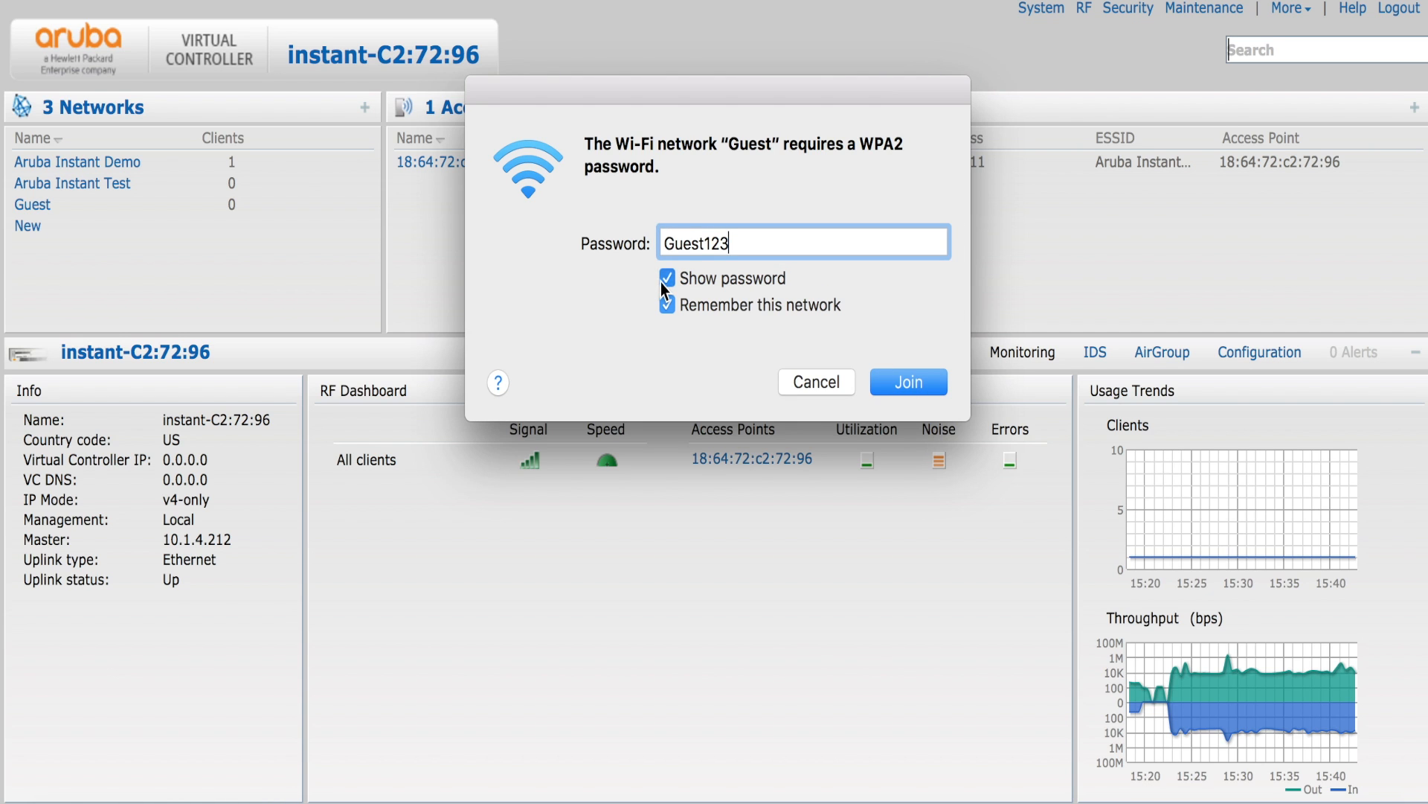
{"action": "left_click", "coordinate": [667, 281]}
{"action": "left_click", "coordinate": [912, 383]}
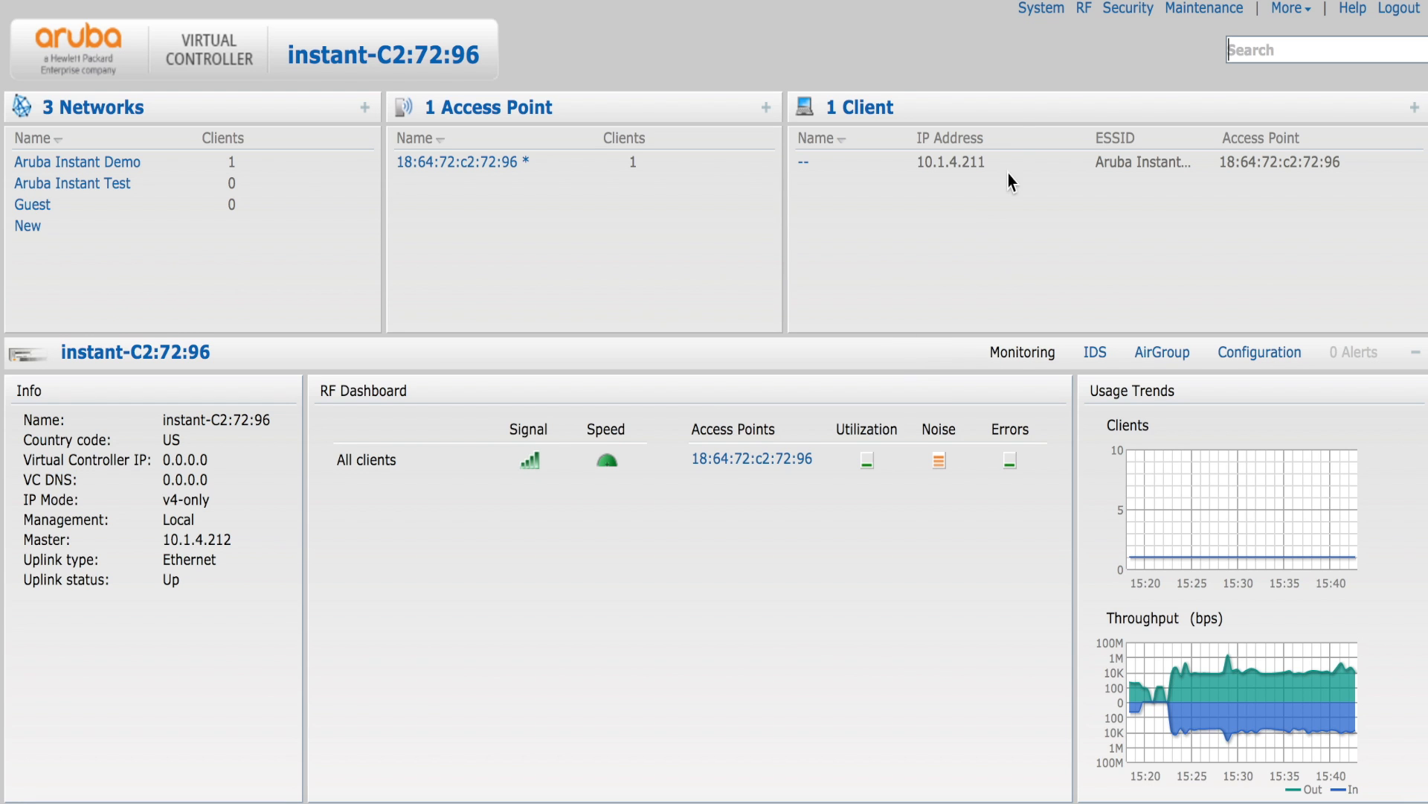
{"action": "left_click", "coordinate": [993, 0]}
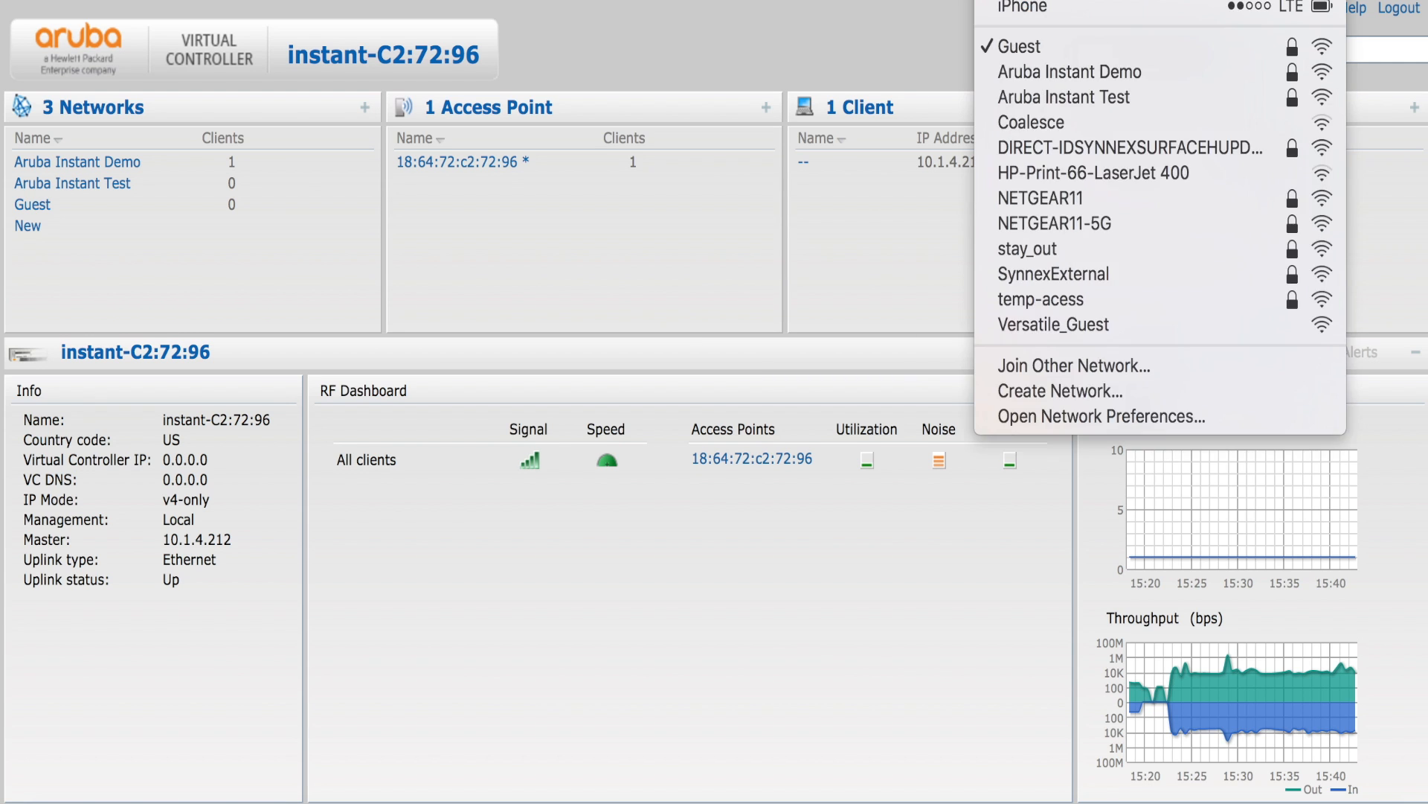
{"action": "key", "text": "Escape"}
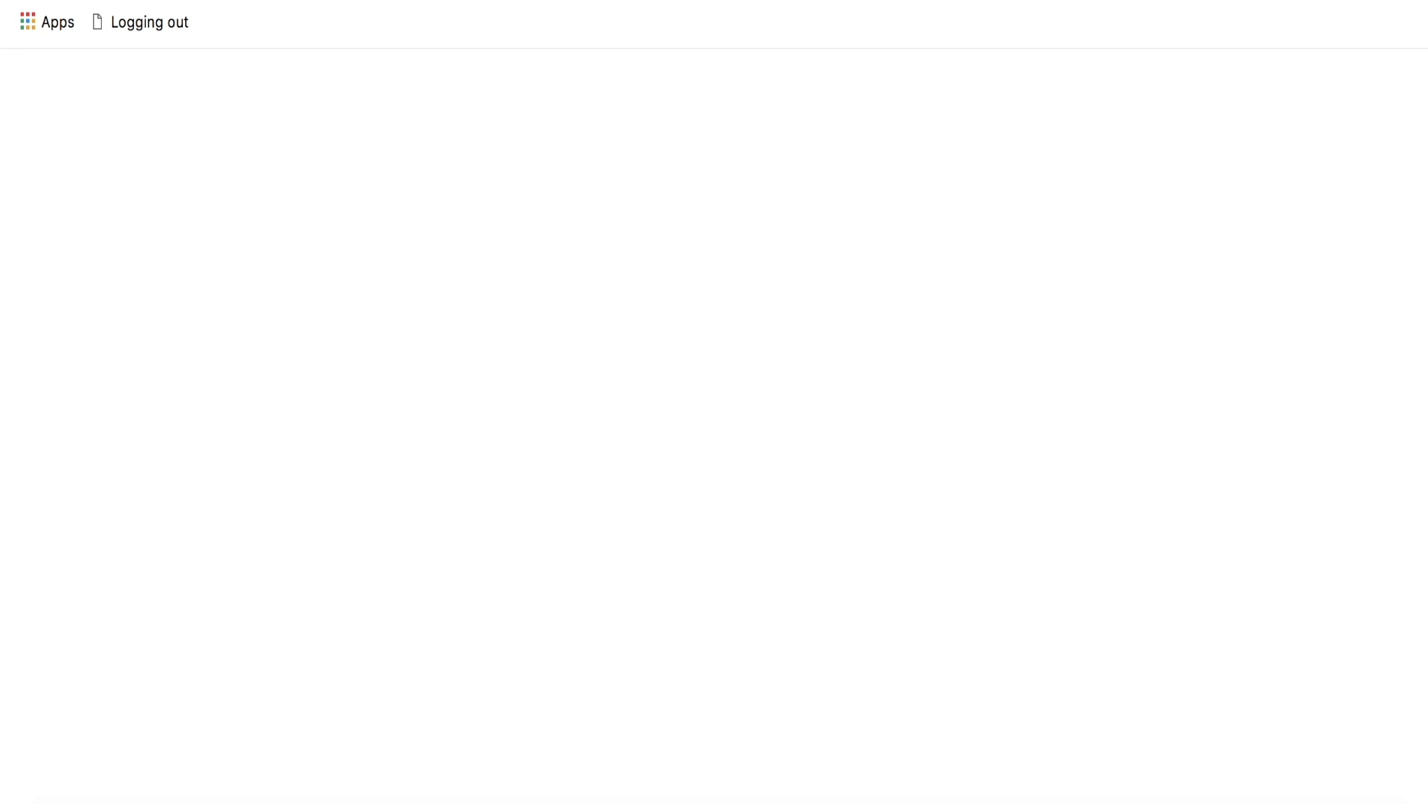
{"action": "key", "text": "super+t"}
{"action": "type", "text": "www.arub"}
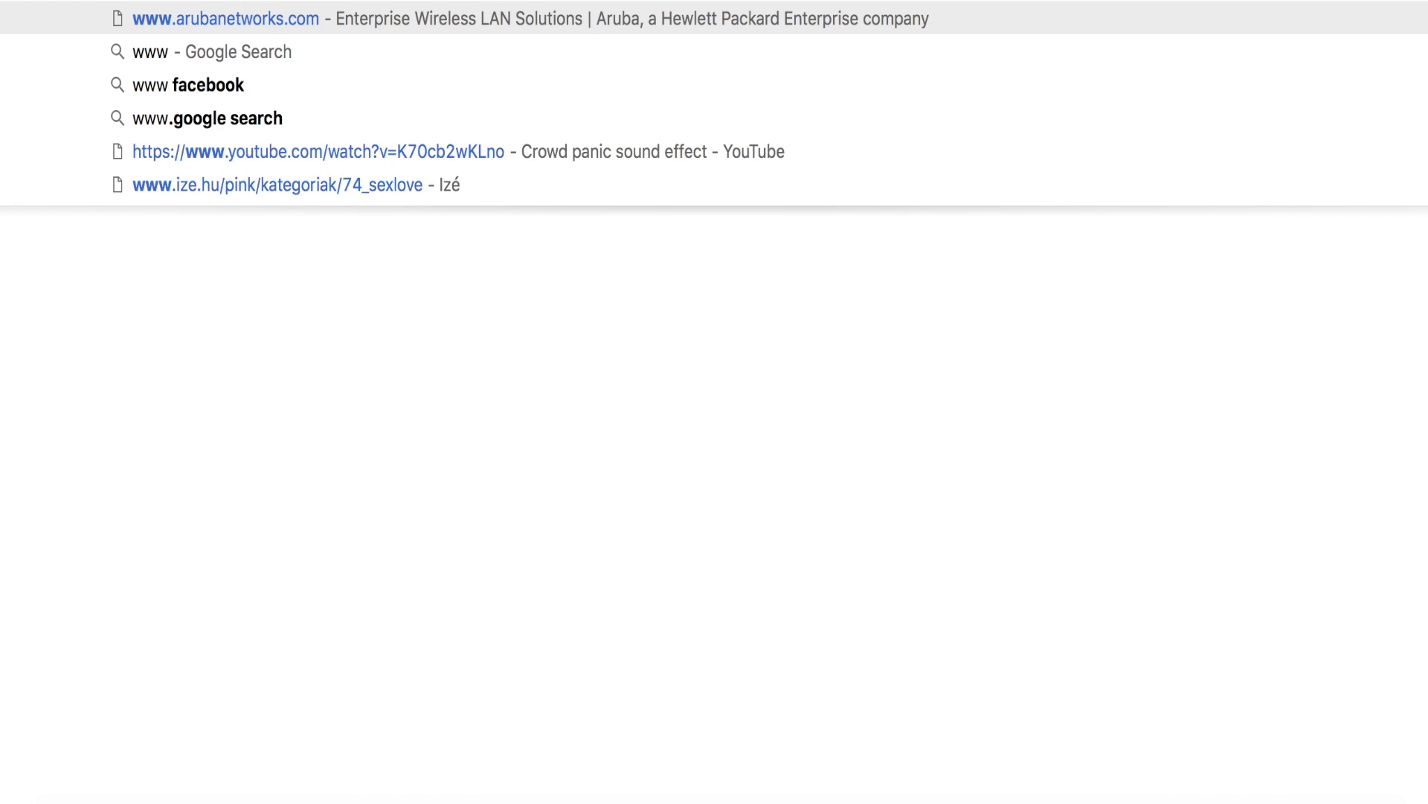
{"action": "type", "text": "anetworks.c"}
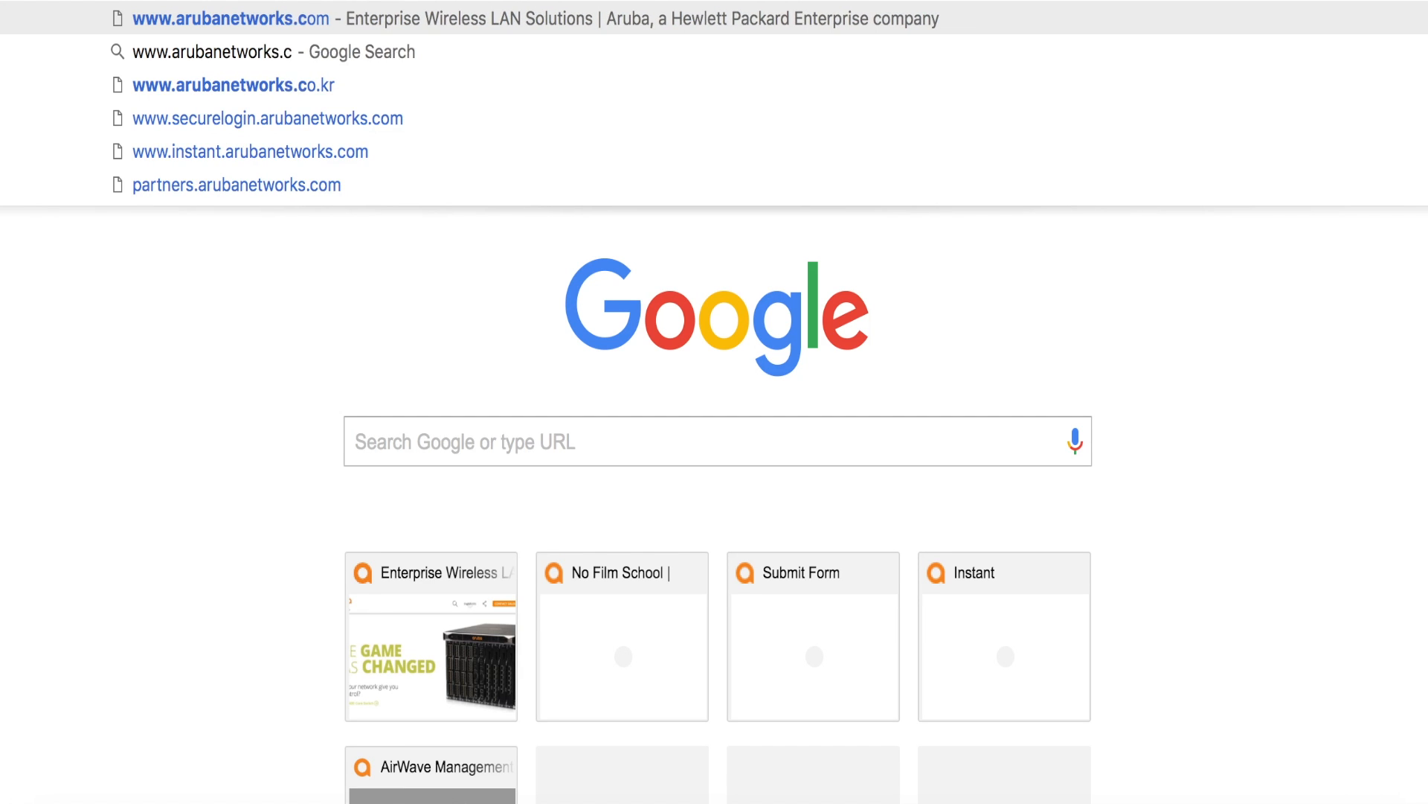
{"action": "key", "text": "Return"}
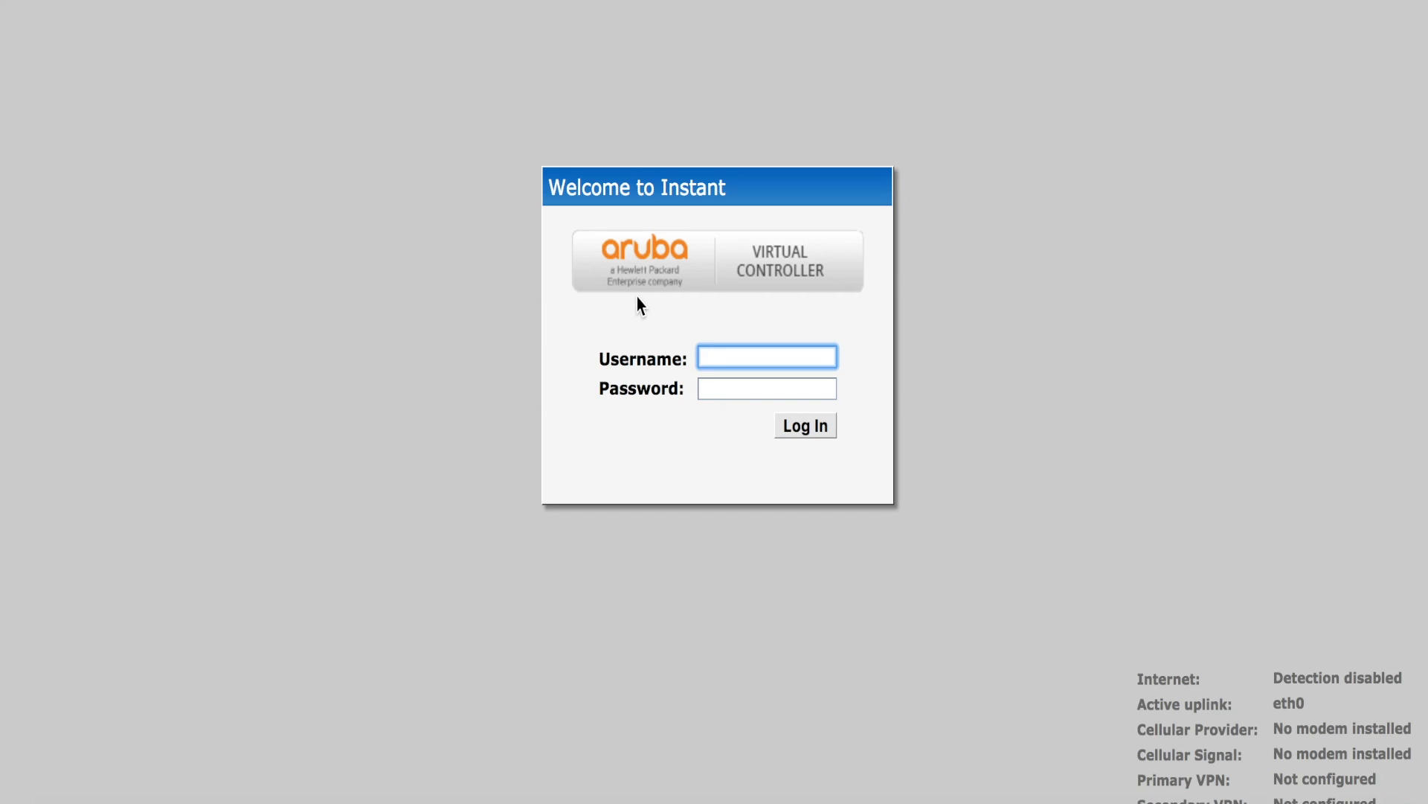
{"action": "type", "text": "admin"}
{"action": "key", "text": "Tab"}
- Log in to the controller and open the Guest network's security settings for editing
{"action": "type", "text": "admin"}
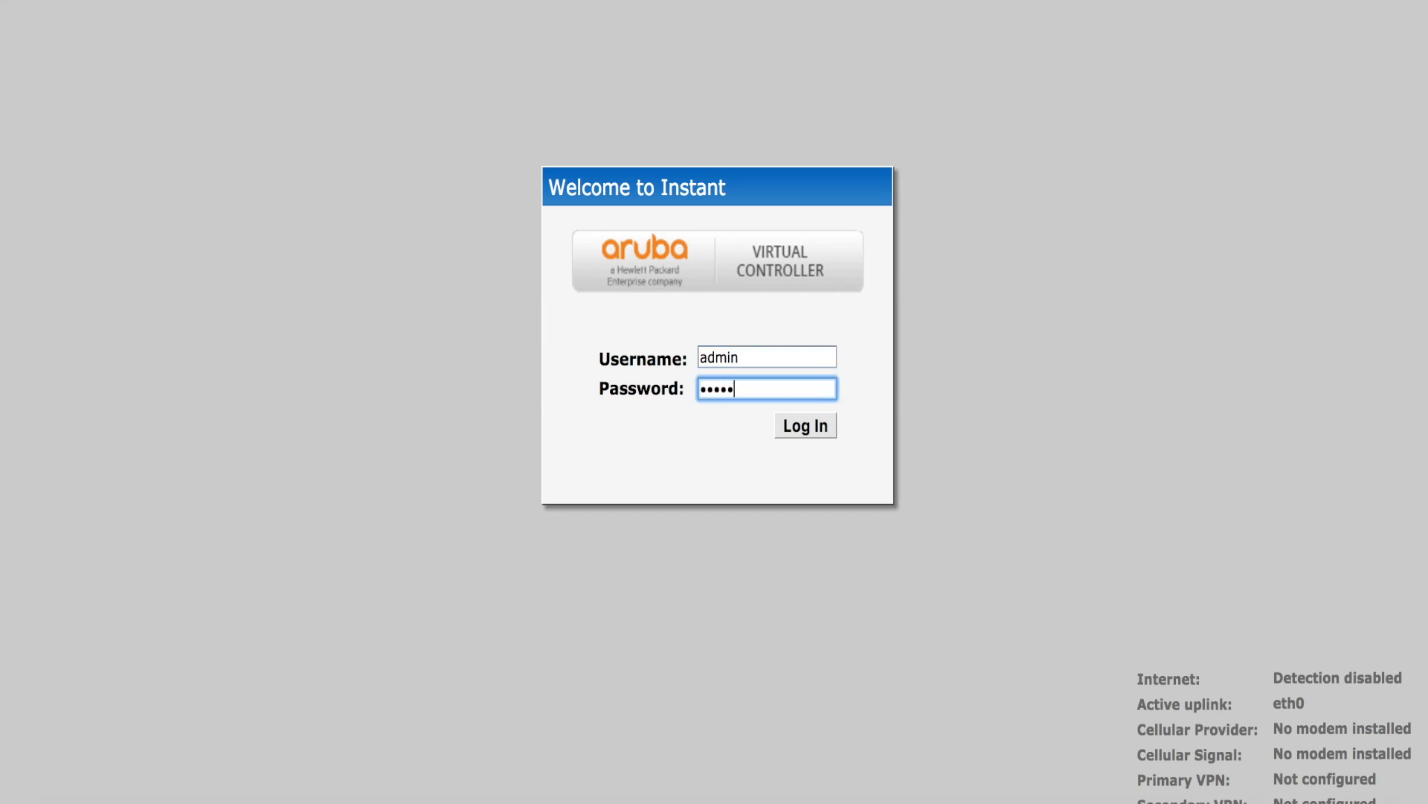
{"action": "key", "text": "Return"}
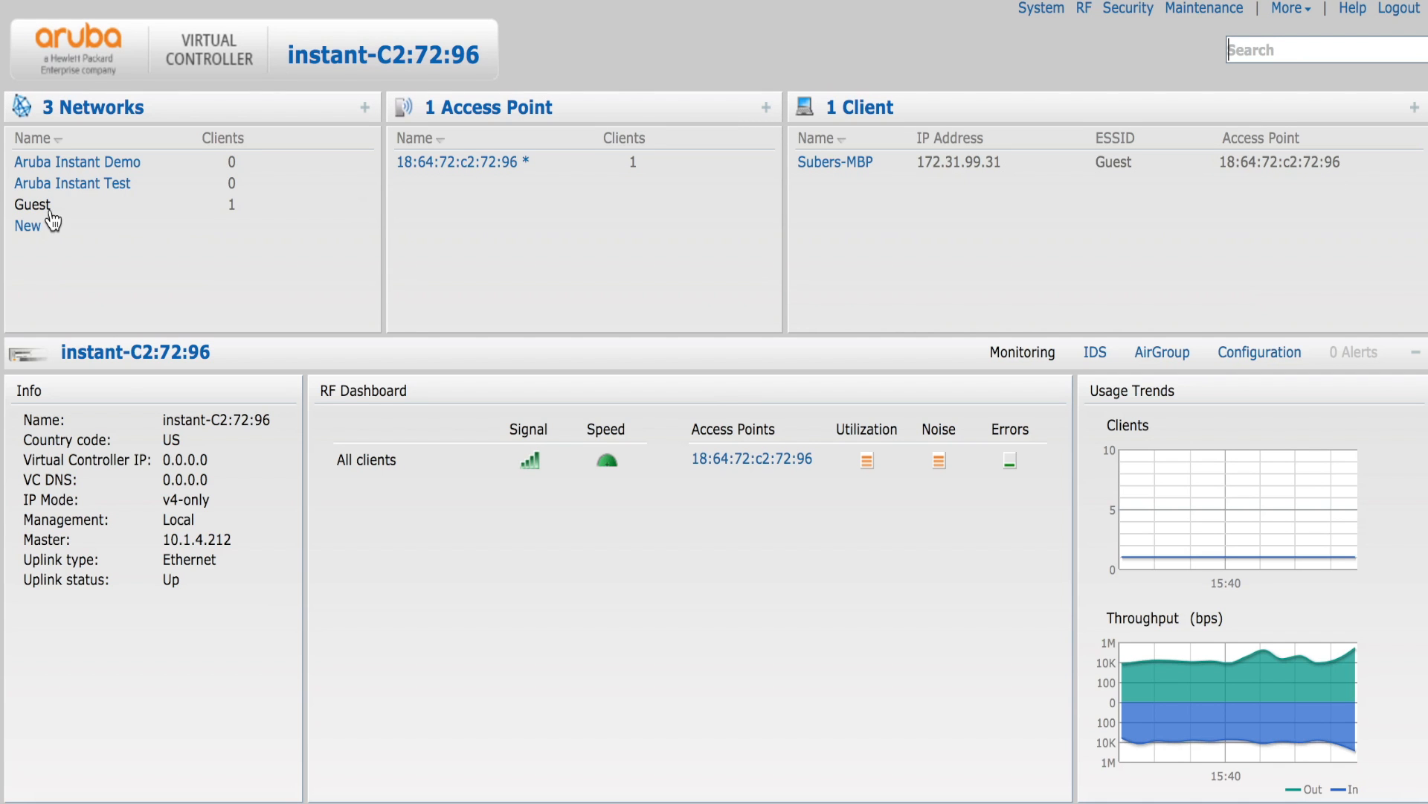
{"action": "left_click", "coordinate": [49, 208]}
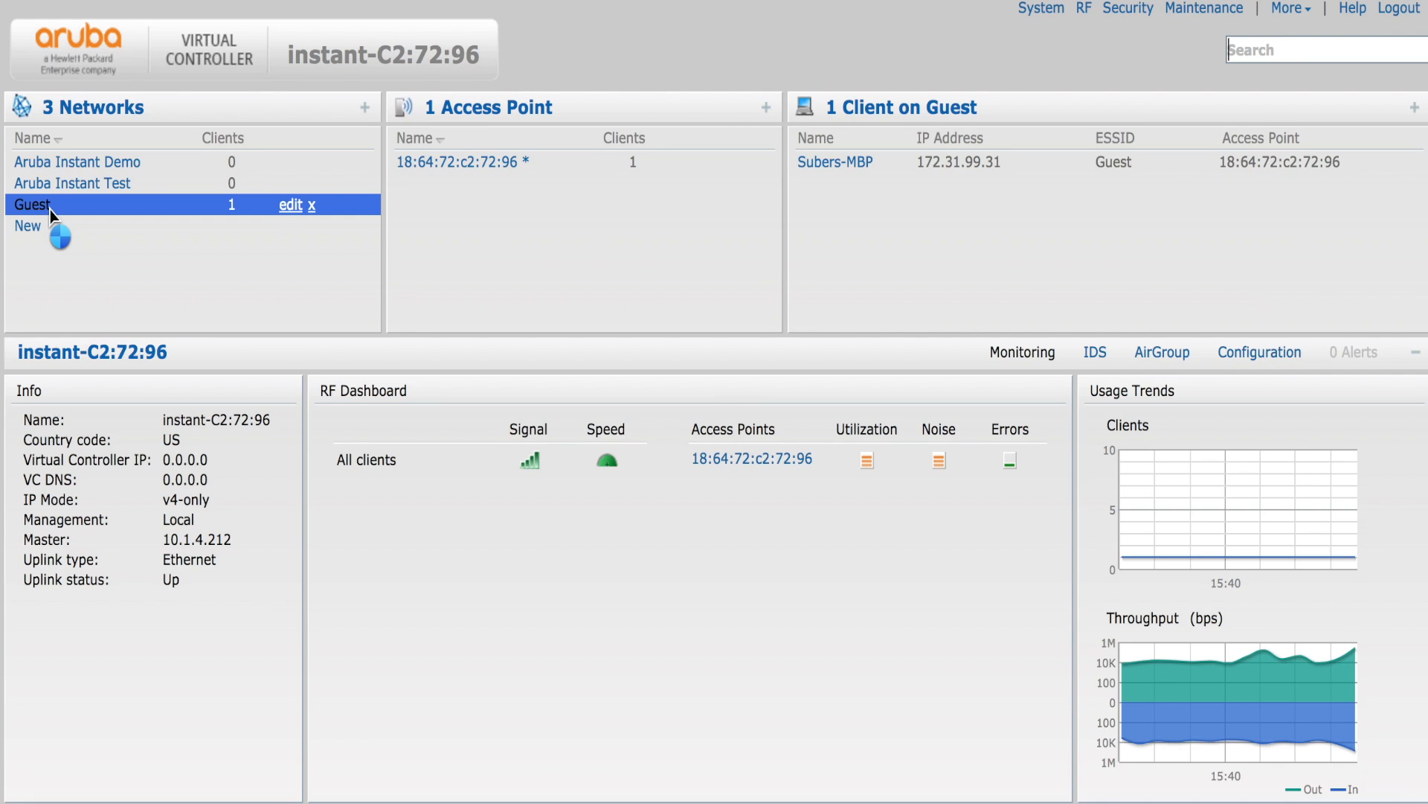
{"action": "left_click", "coordinate": [290, 205]}
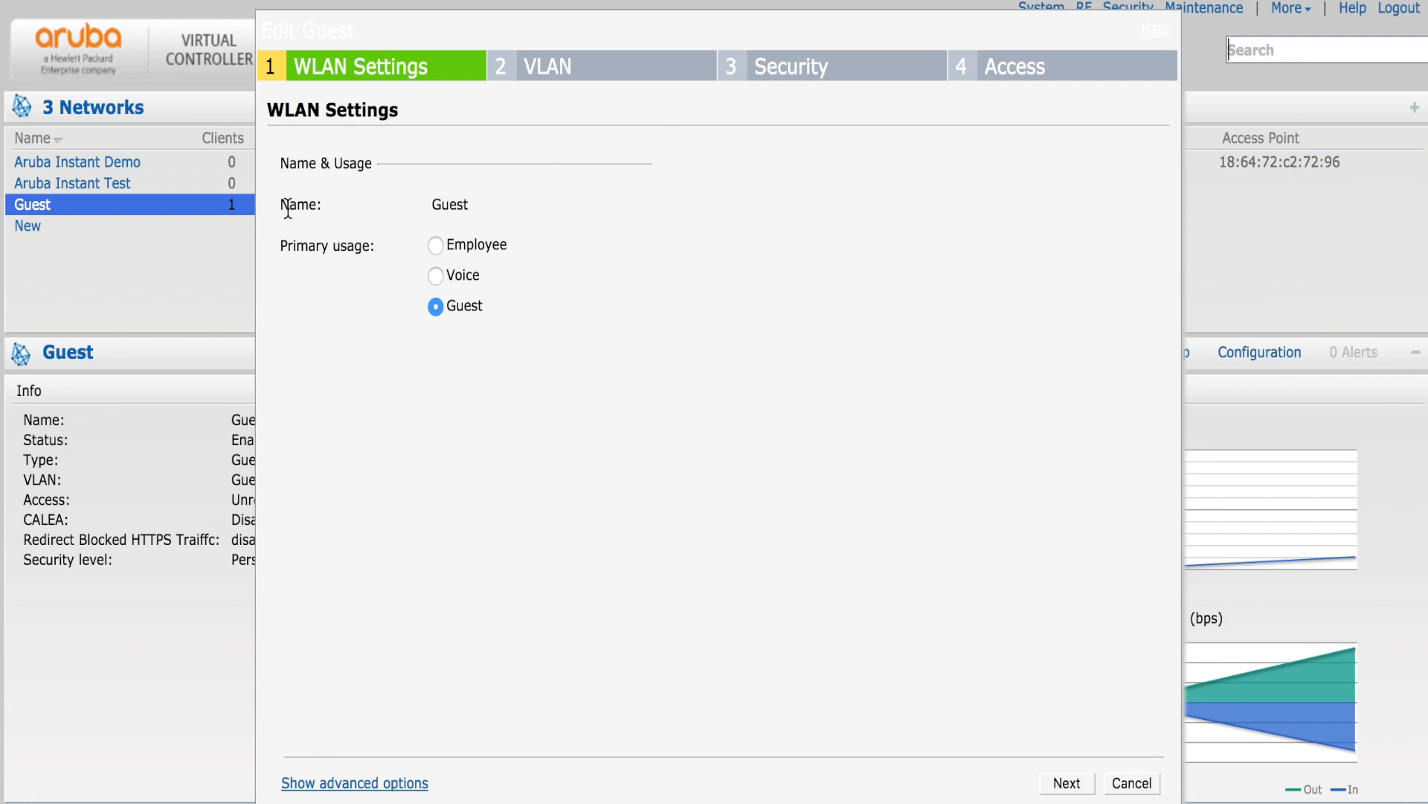
{"action": "left_click", "coordinate": [1064, 783]}
{"action": "left_click", "coordinate": [1064, 782]}
{"action": "left_click", "coordinate": [586, 162]}
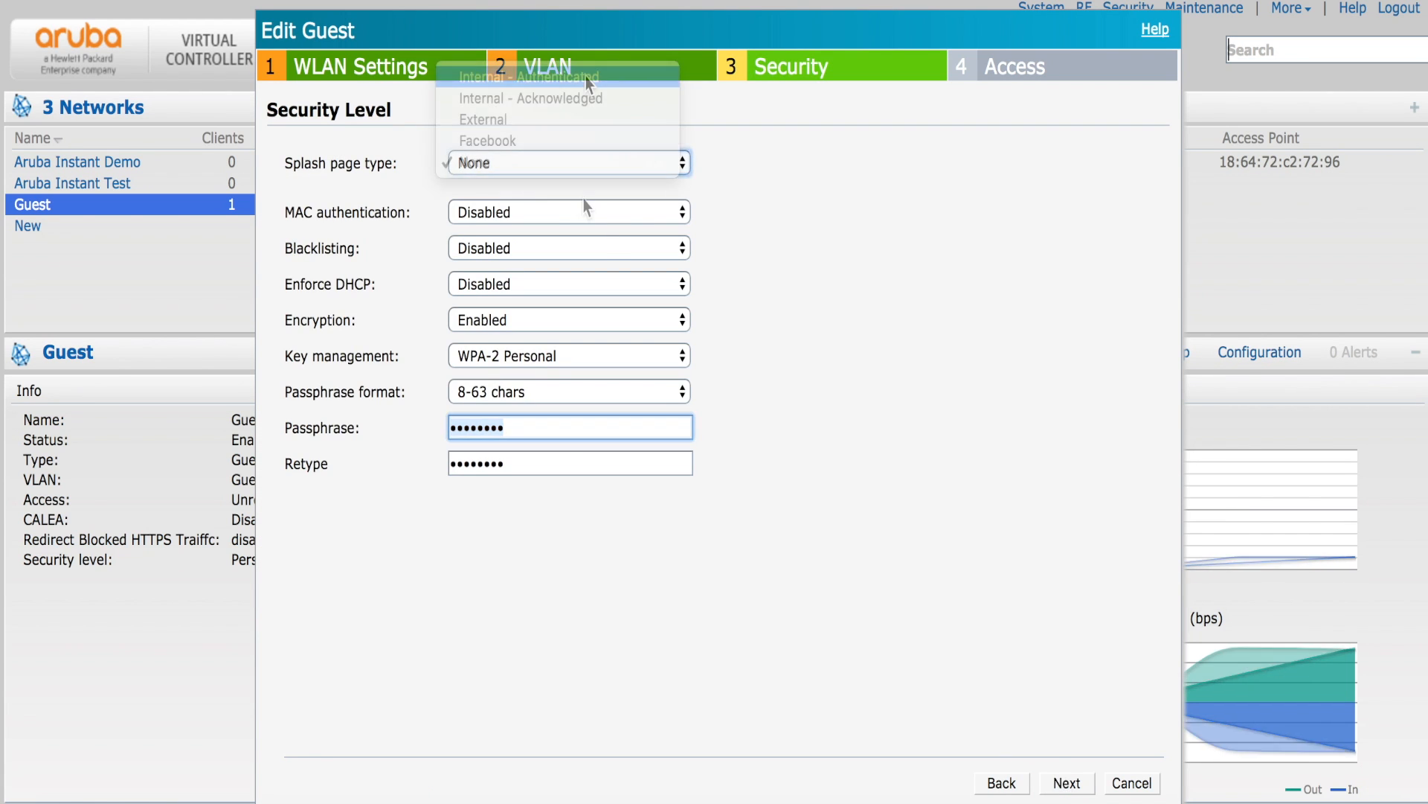
{"action": "left_click", "coordinate": [588, 82]}
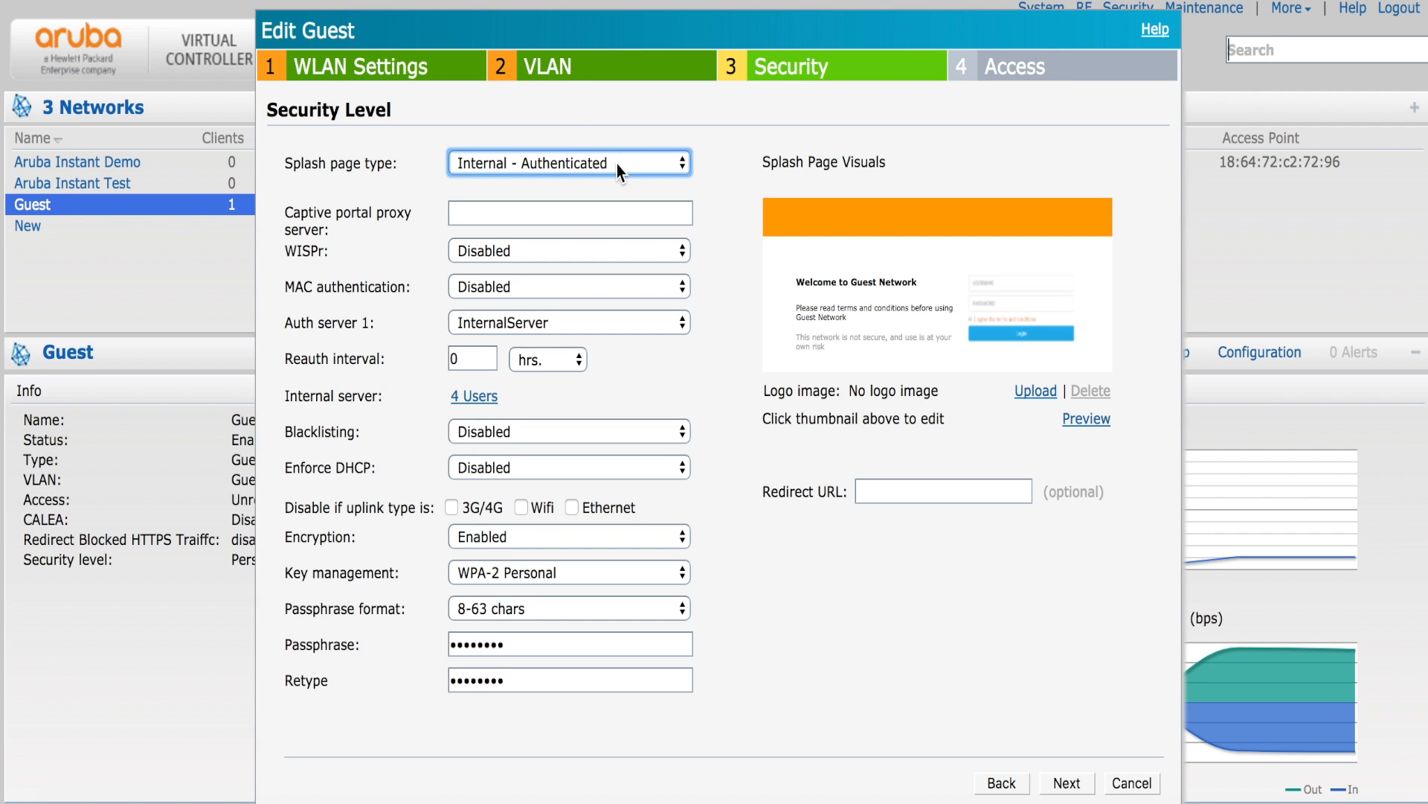
{"action": "left_click", "coordinate": [924, 488]}
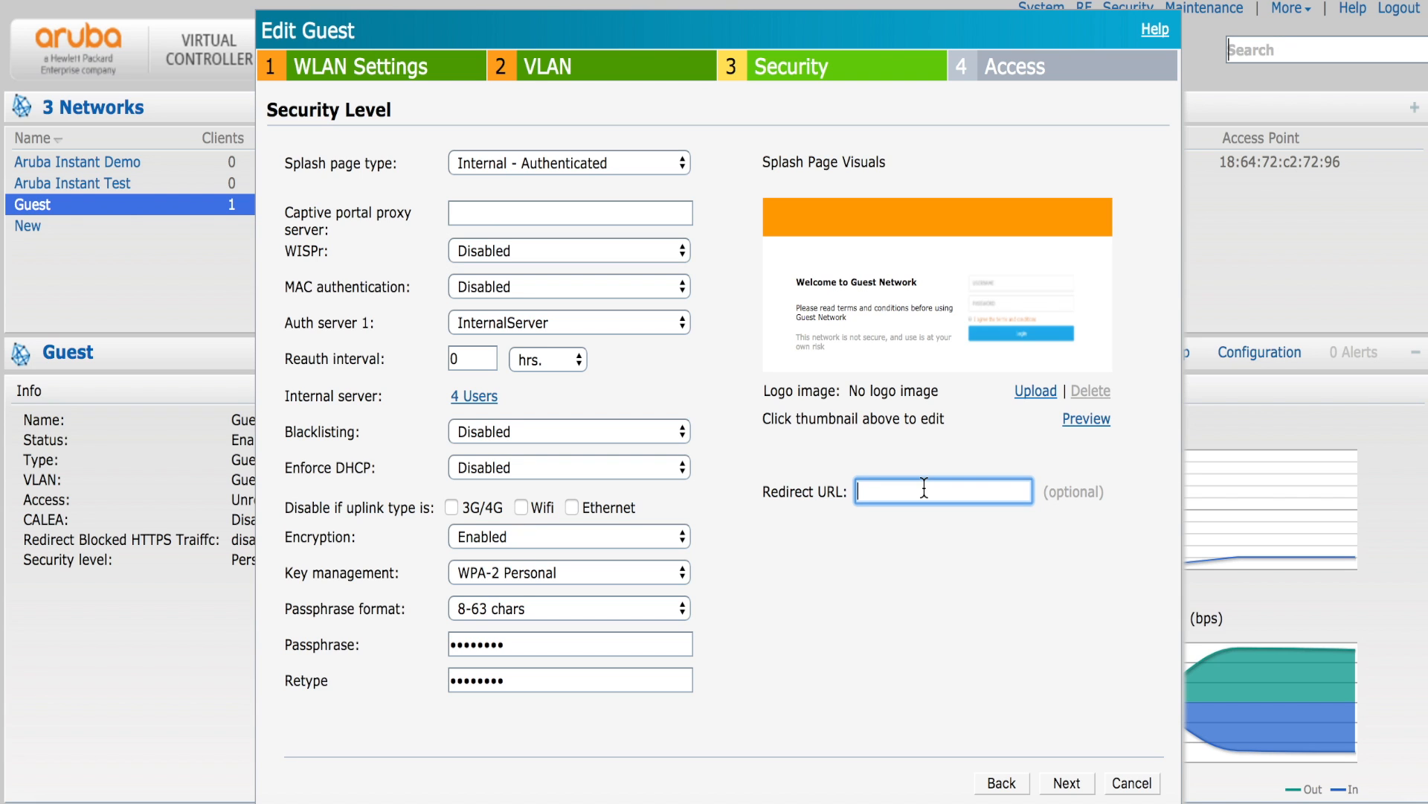
{"action": "type", "text": "htttp:"}
{"action": "key", "text": "BackSpace"}
{"action": "key", "text": "BackSpace"}
{"action": "type", "text": ":/"}
{"action": "key", "text": "BackSpace"}
{"action": "key", "text": "BackSpace"}
{"action": "type", "text": "p://www.arubanet"}
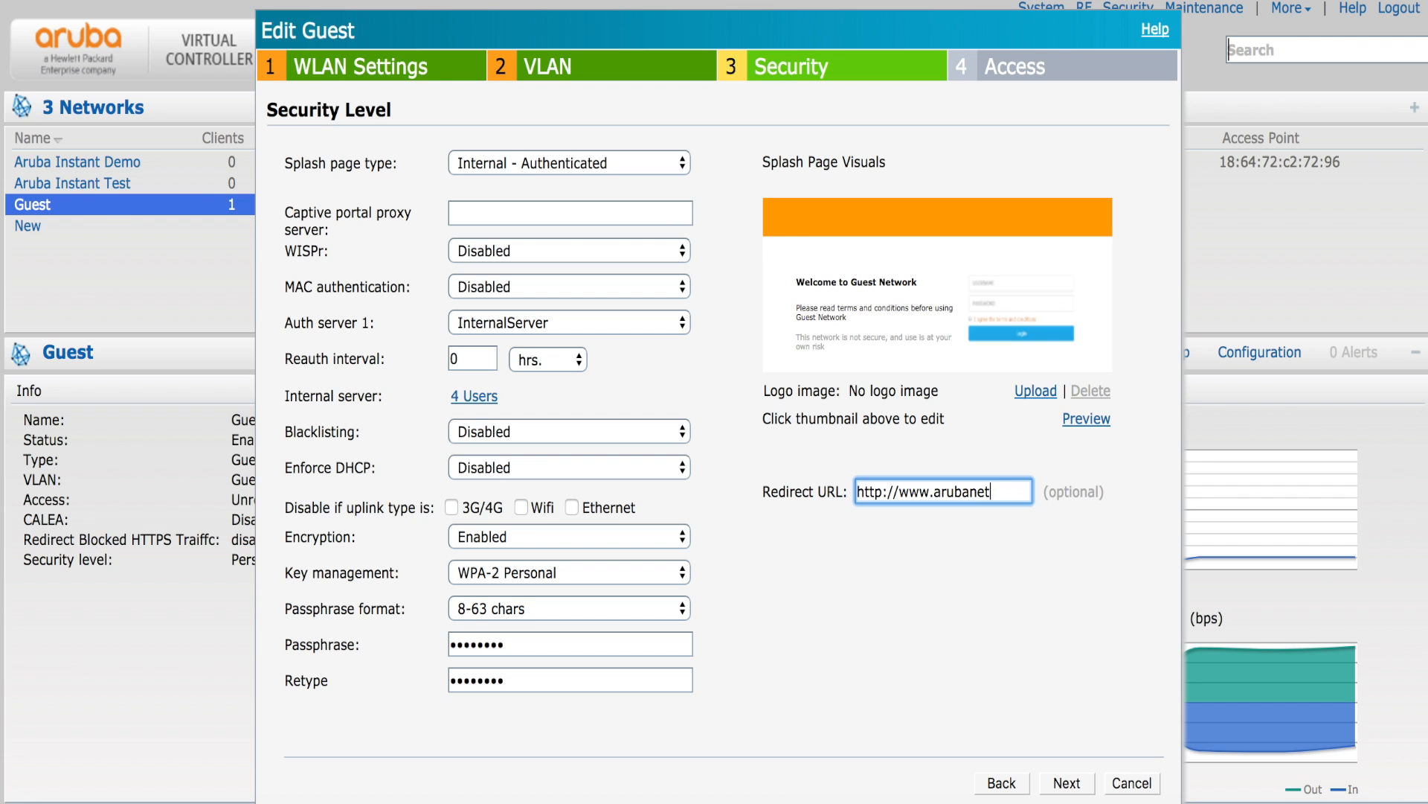
{"action": "type", "text": "works.com"}
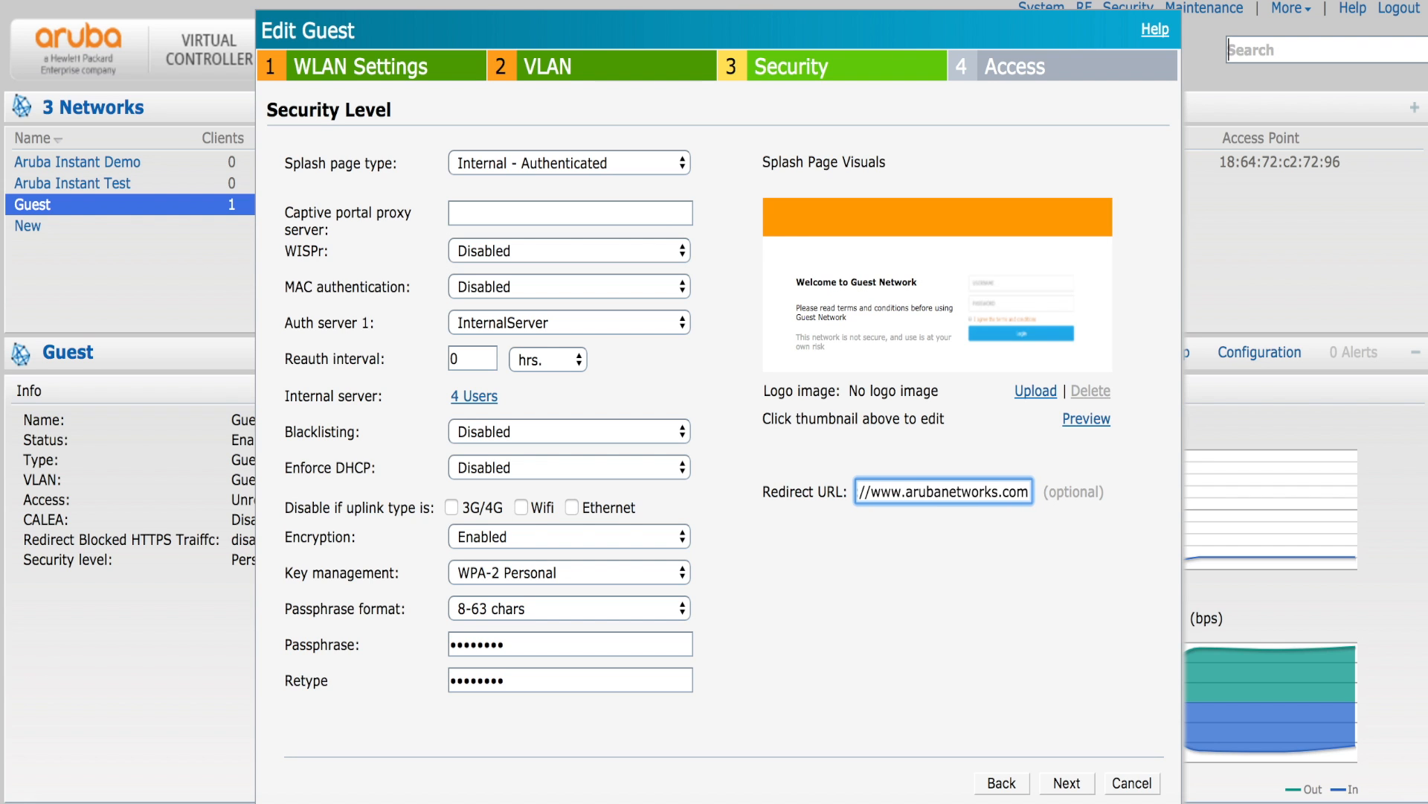
{"action": "left_click", "coordinate": [1080, 785]}
{"action": "left_click", "coordinate": [1081, 785]}
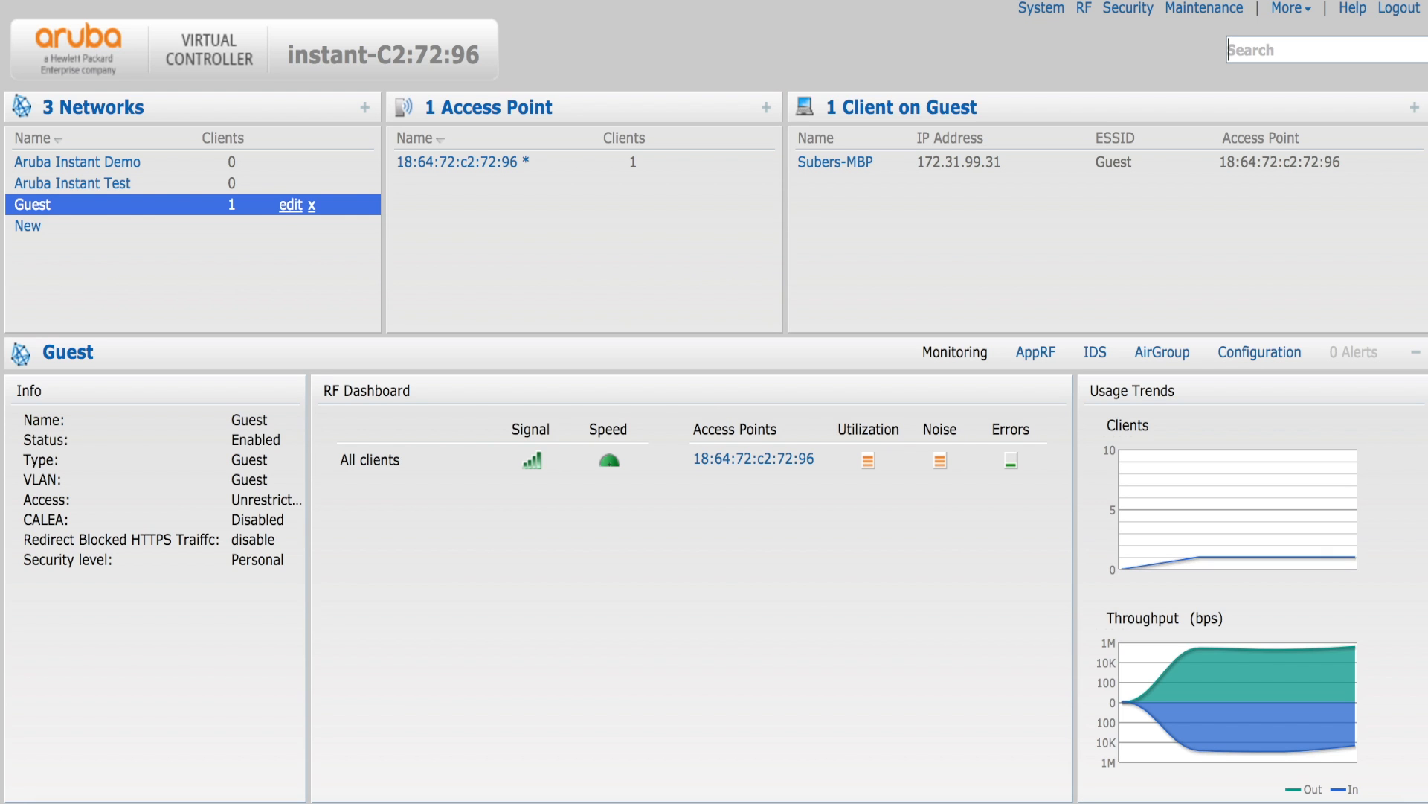
{"action": "key", "text": "super+t"}
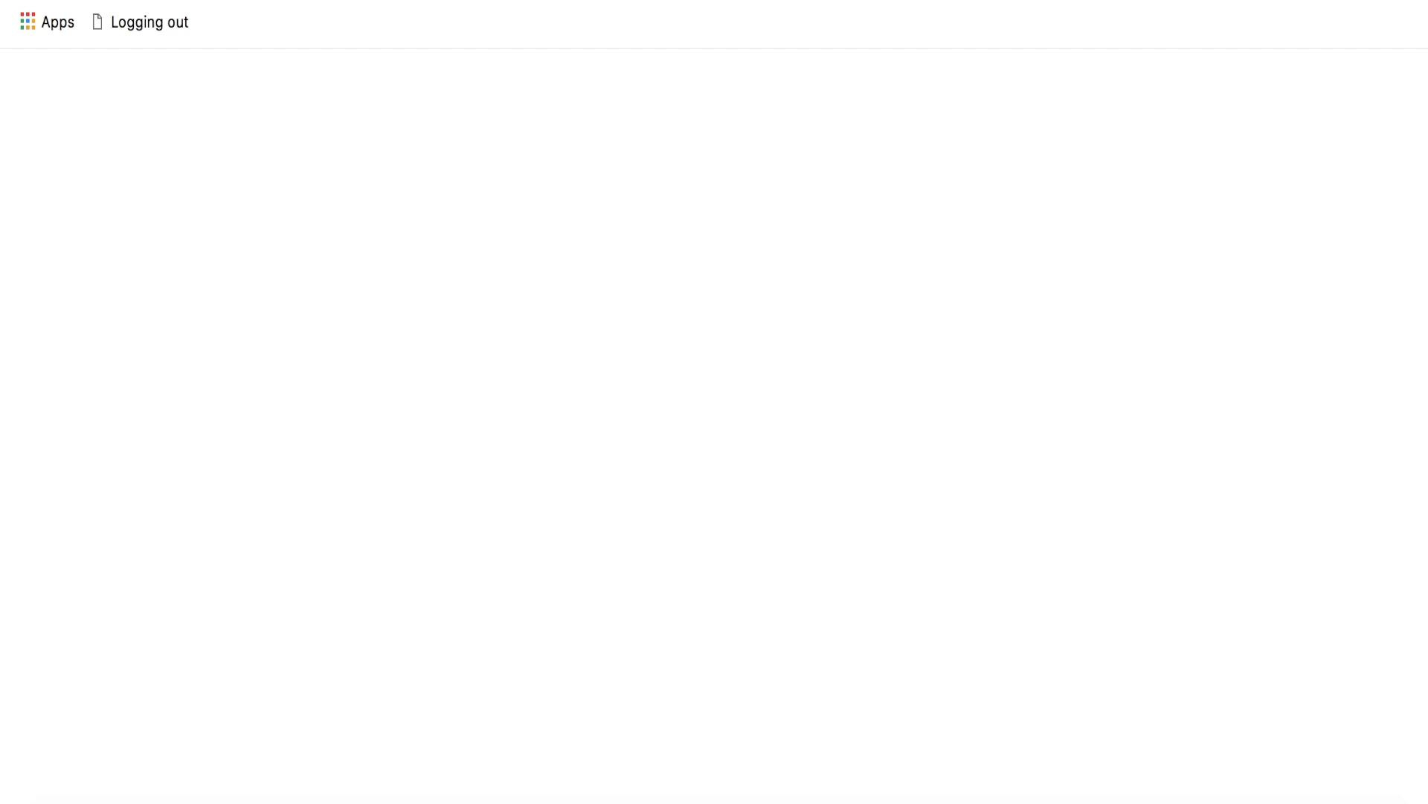
{"action": "type", "text": "www."}
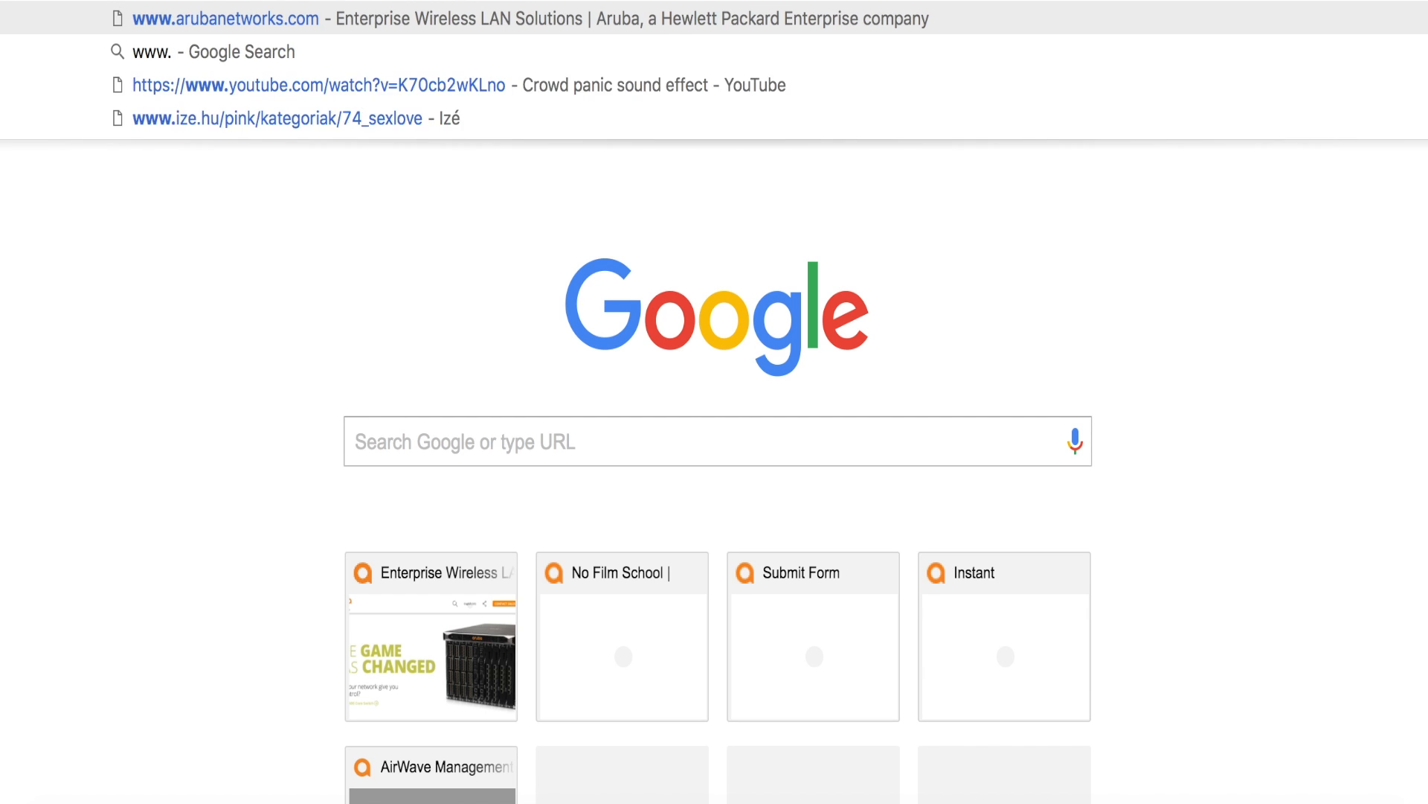
{"action": "type", "text": "yhaoo.com"}
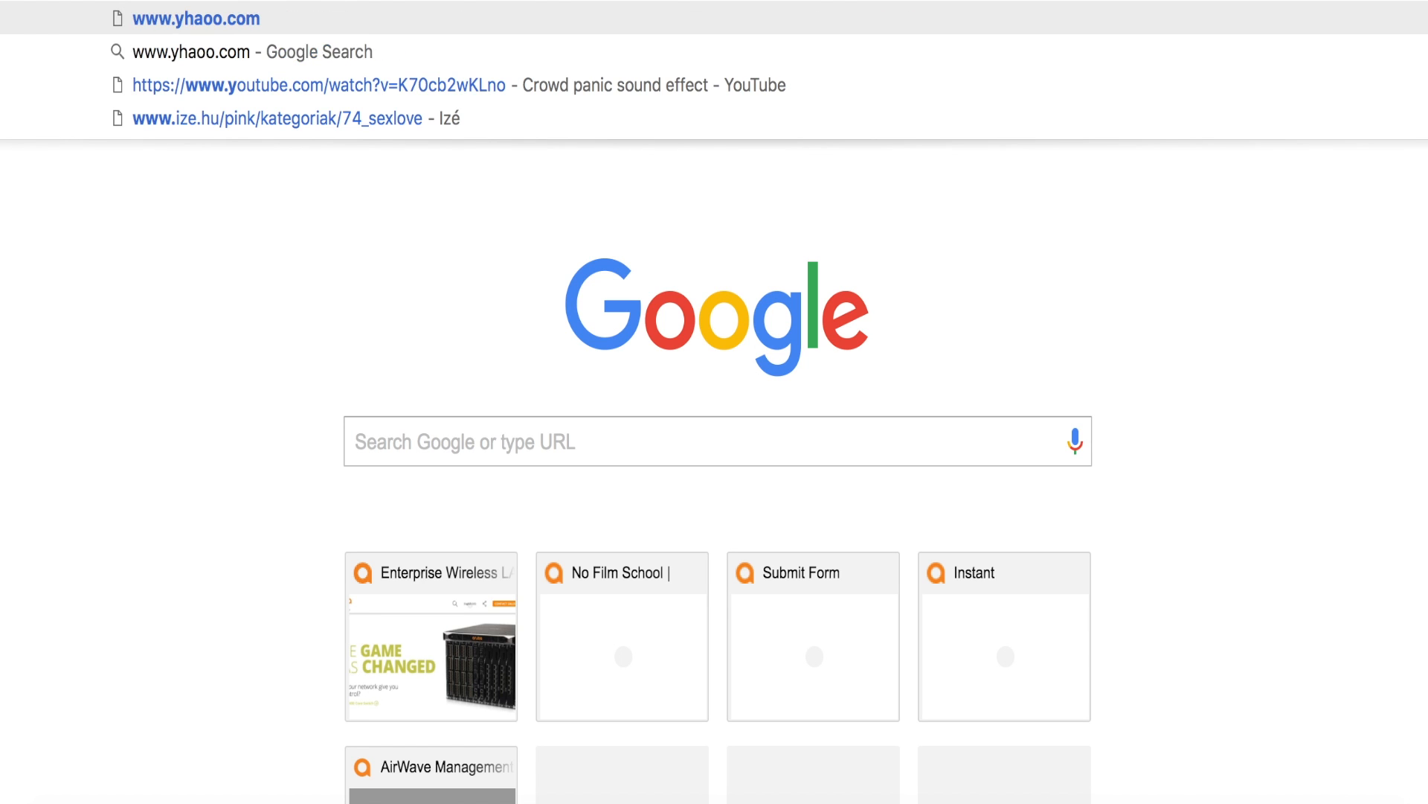
{"action": "key", "text": "Return"}
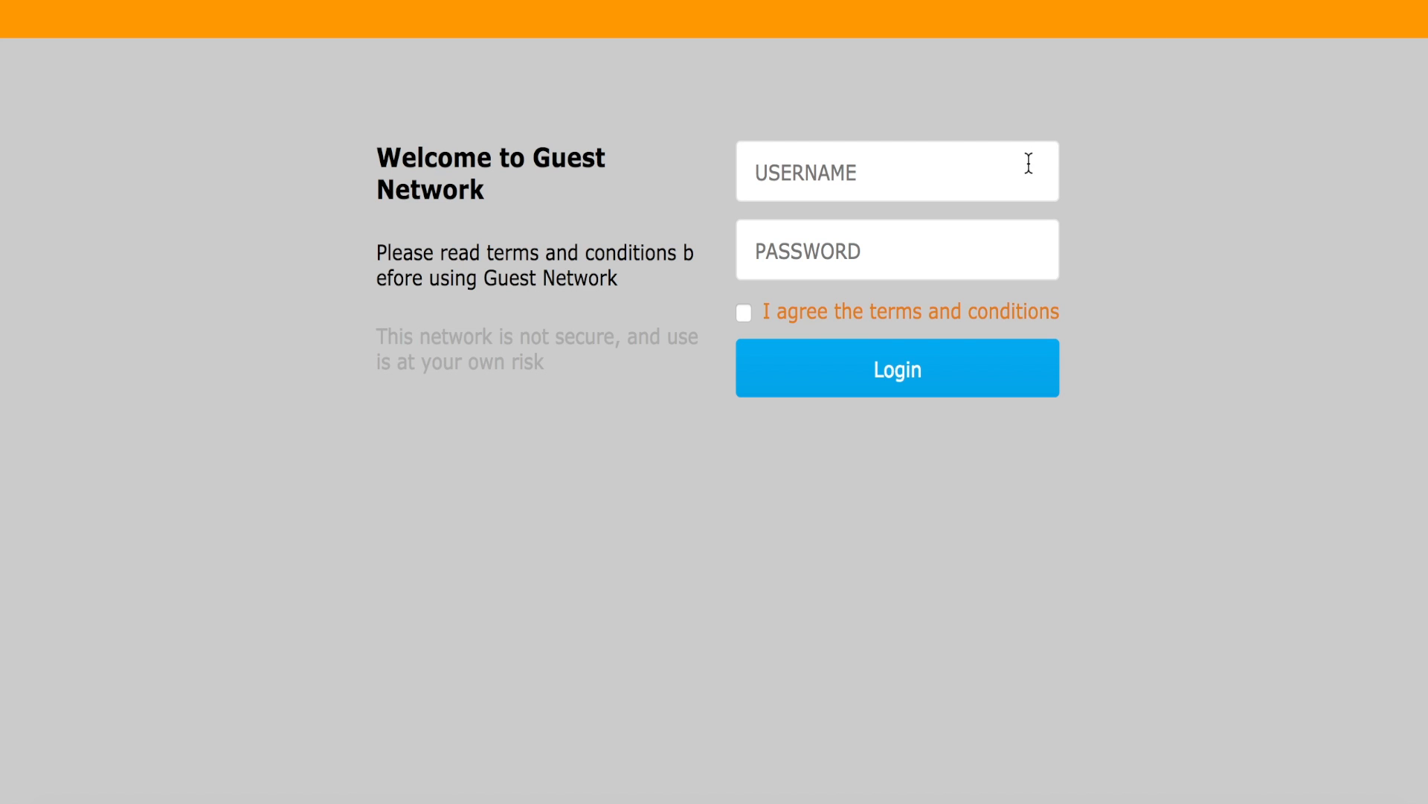
- Sign in on the splash page with the guest username and password, accepting the terms
{"action": "left_click", "coordinate": [1027, 164]}
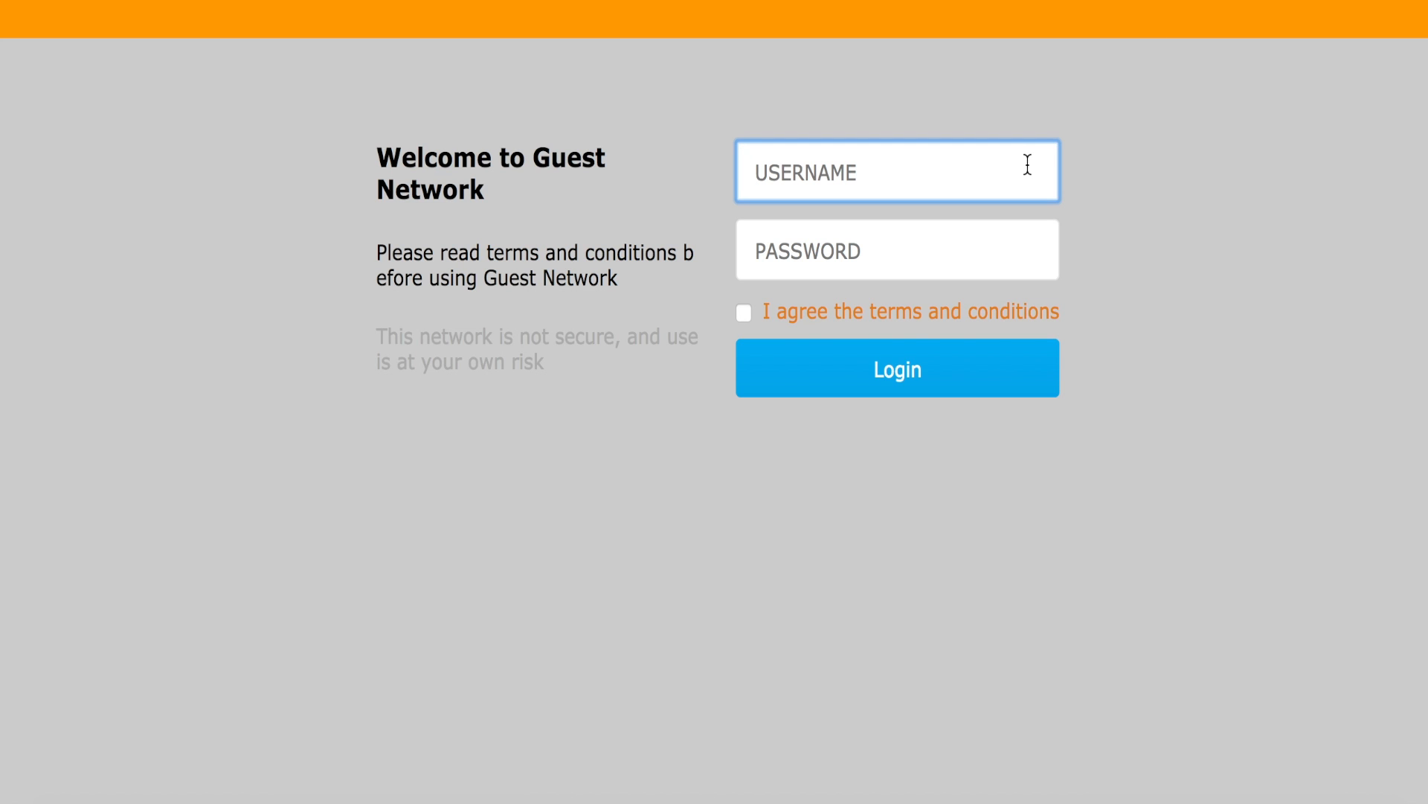
{"action": "type", "text": "Linda"}
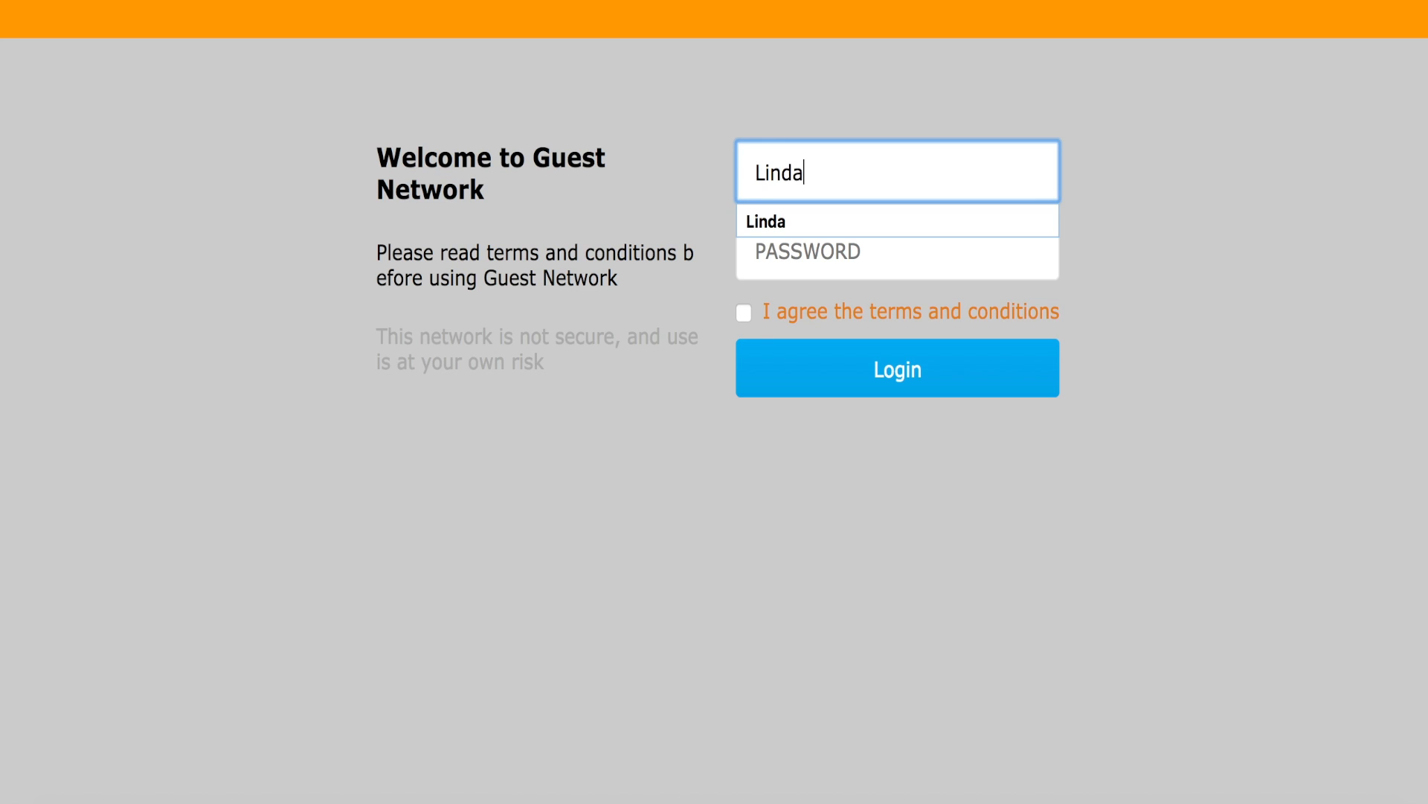
{"action": "key", "text": "Tab"}
{"action": "type", "text": "•"}
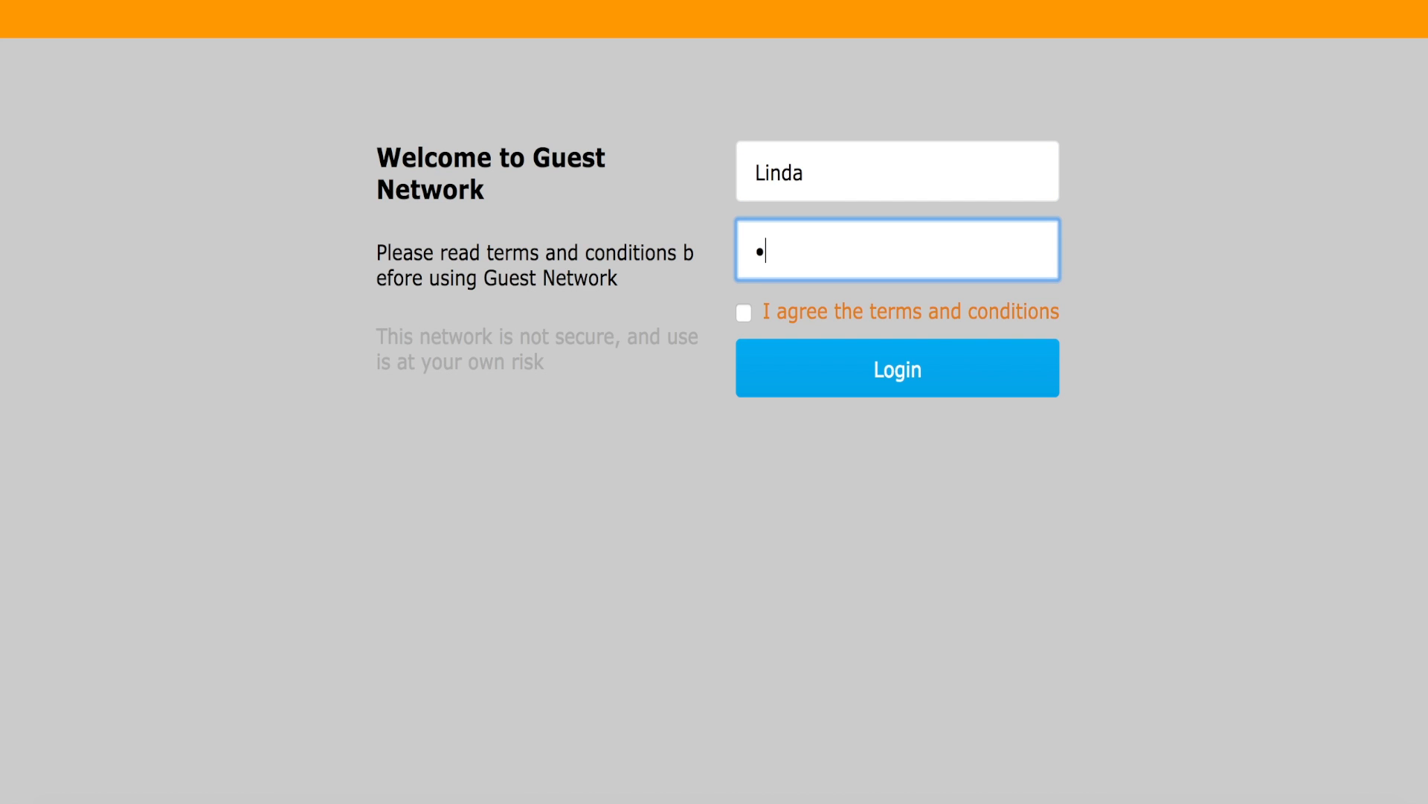
{"action": "left_click", "coordinate": [744, 313]}
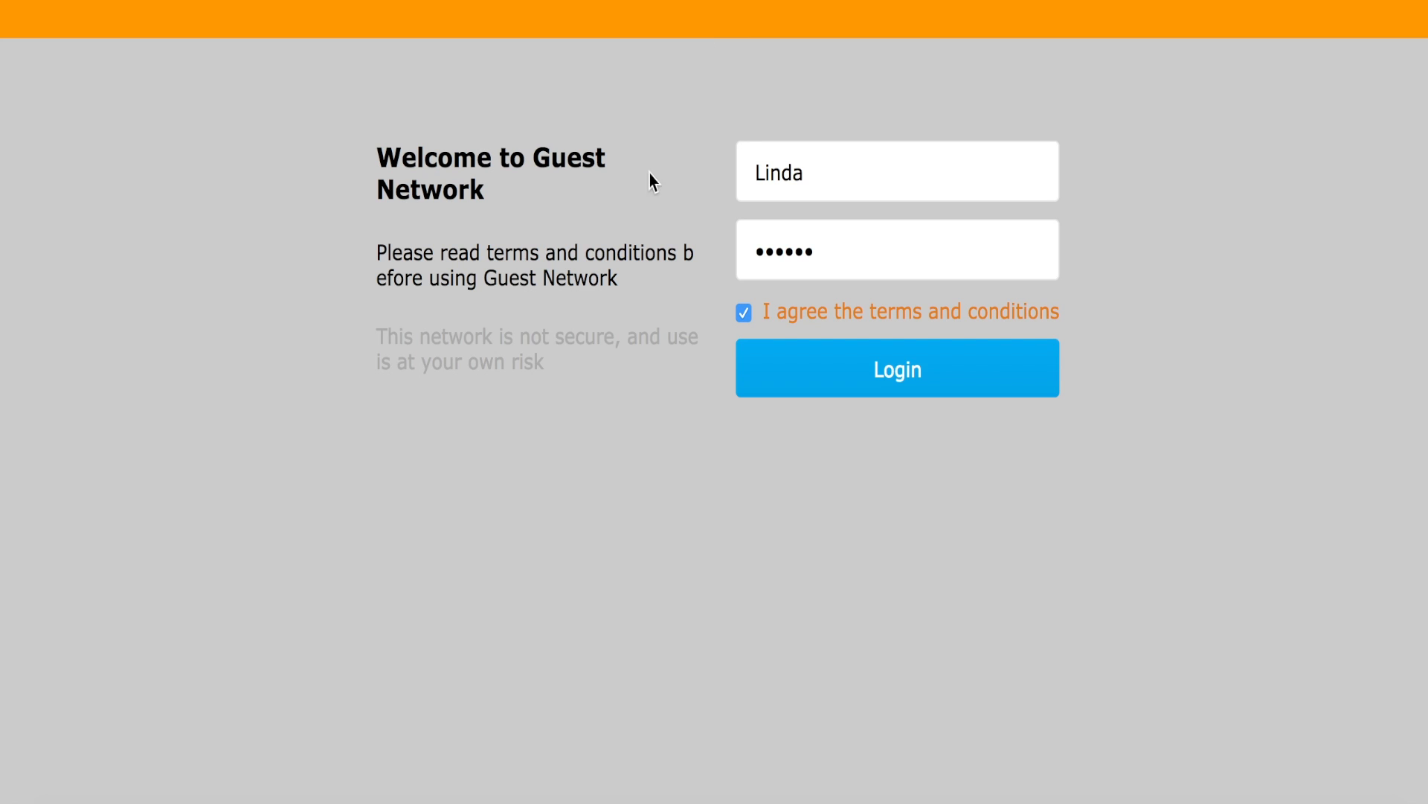
{"action": "left_click", "coordinate": [855, 361]}
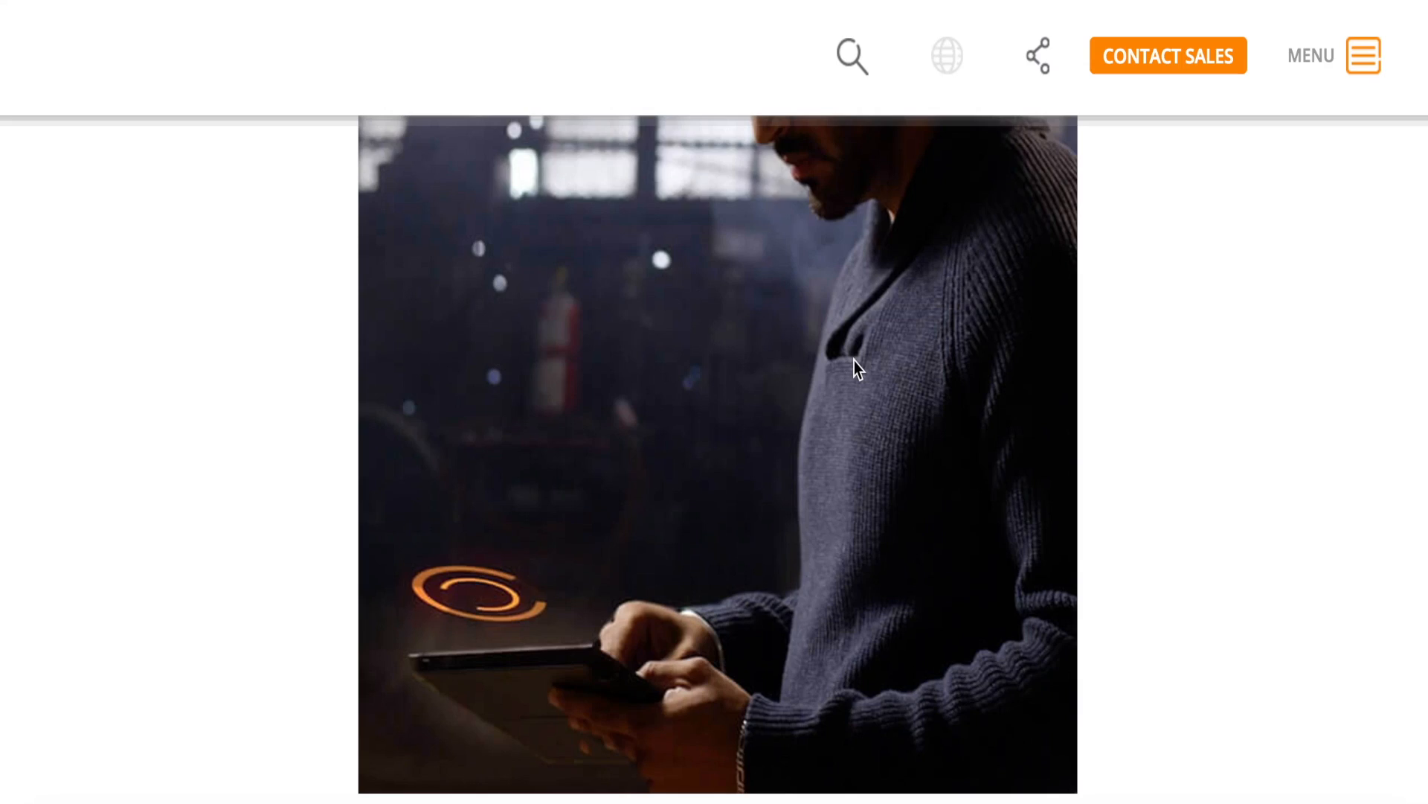
{"action": "scroll", "coordinate": [854, 360], "scroll_direction": "down", "scroll_amount": 3}
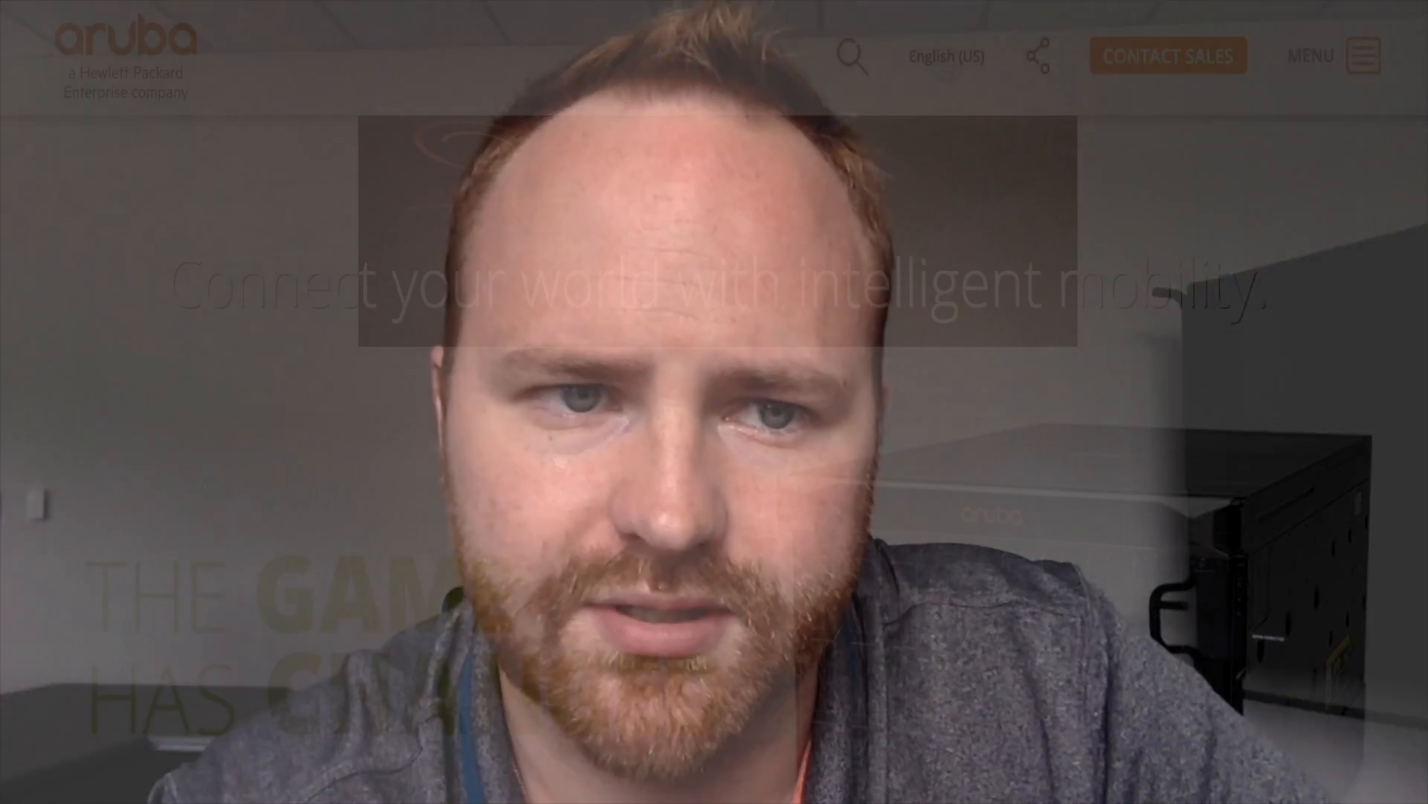